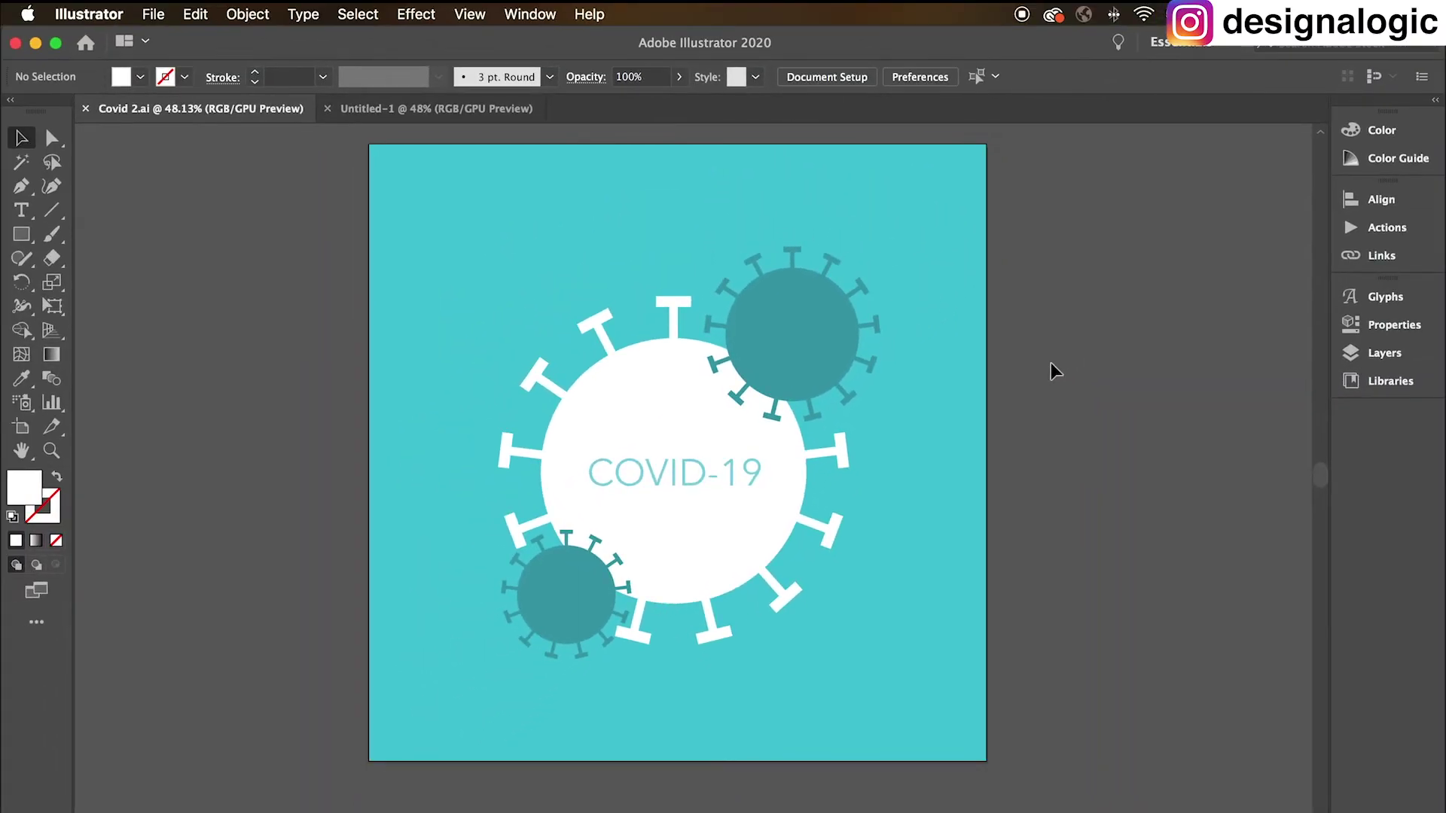
Step: Switch from Covid 2.ai to the blank Untitled-1 document tab
{"action": "left_click", "coordinate": [385, 108]}
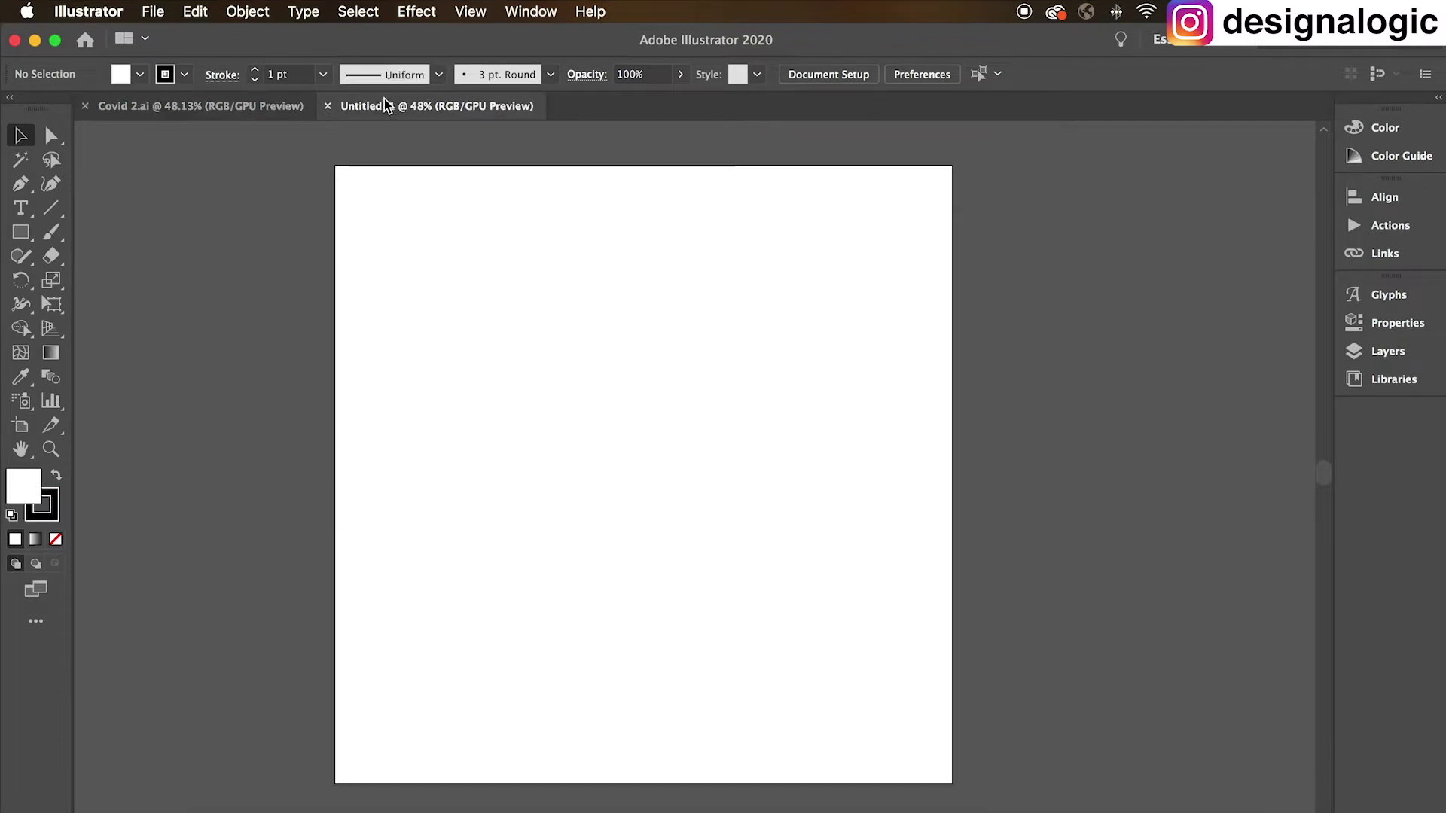
Step: Draw a large rectangle and fill it with the light turquoise Libraries swatch
{"action": "left_click", "coordinate": [20, 232]}
{"action": "left_click_drag", "start_coordinate": [413, 187], "coordinate": [900, 651]}
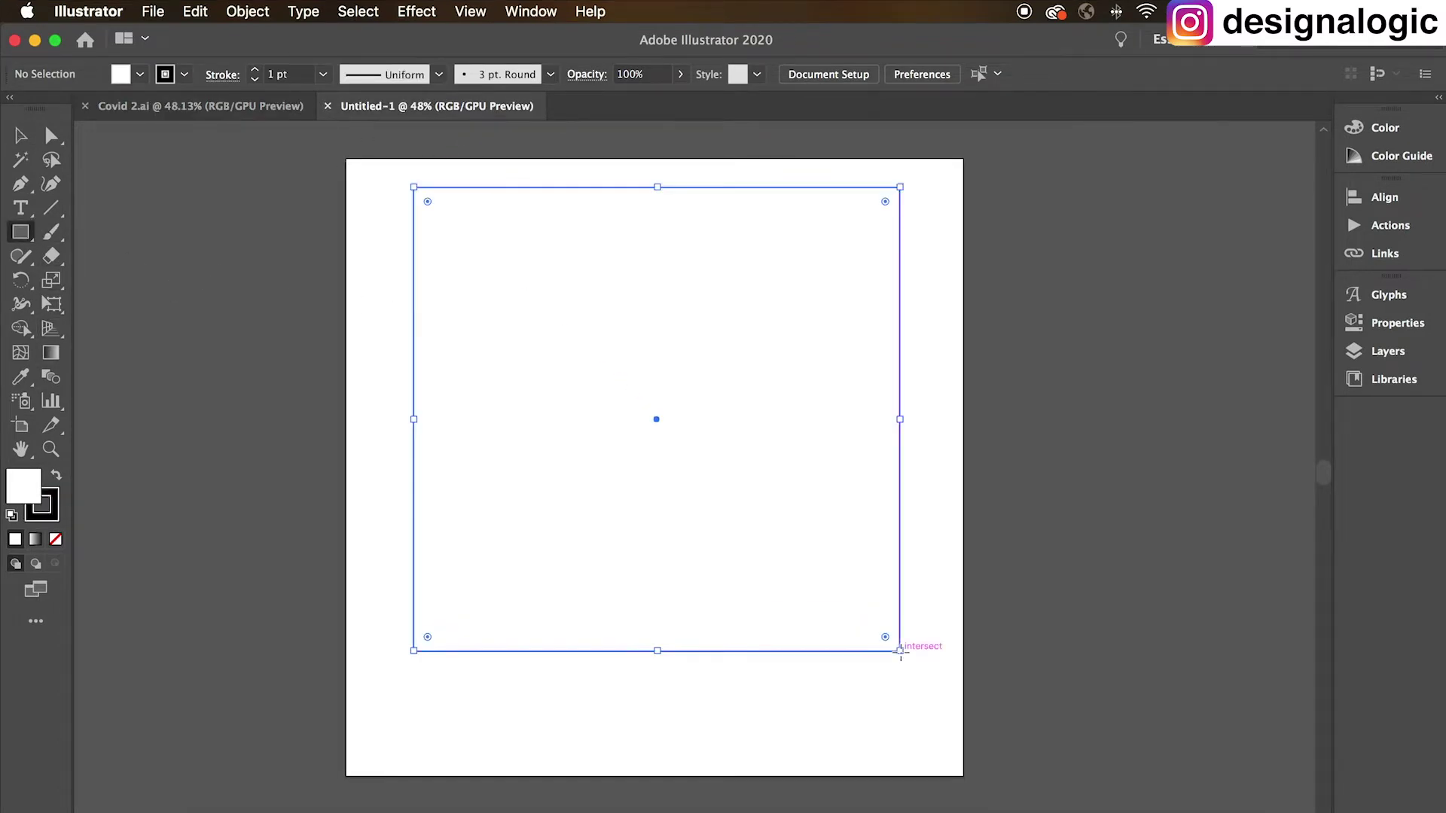
{"action": "left_click", "coordinate": [1394, 379]}
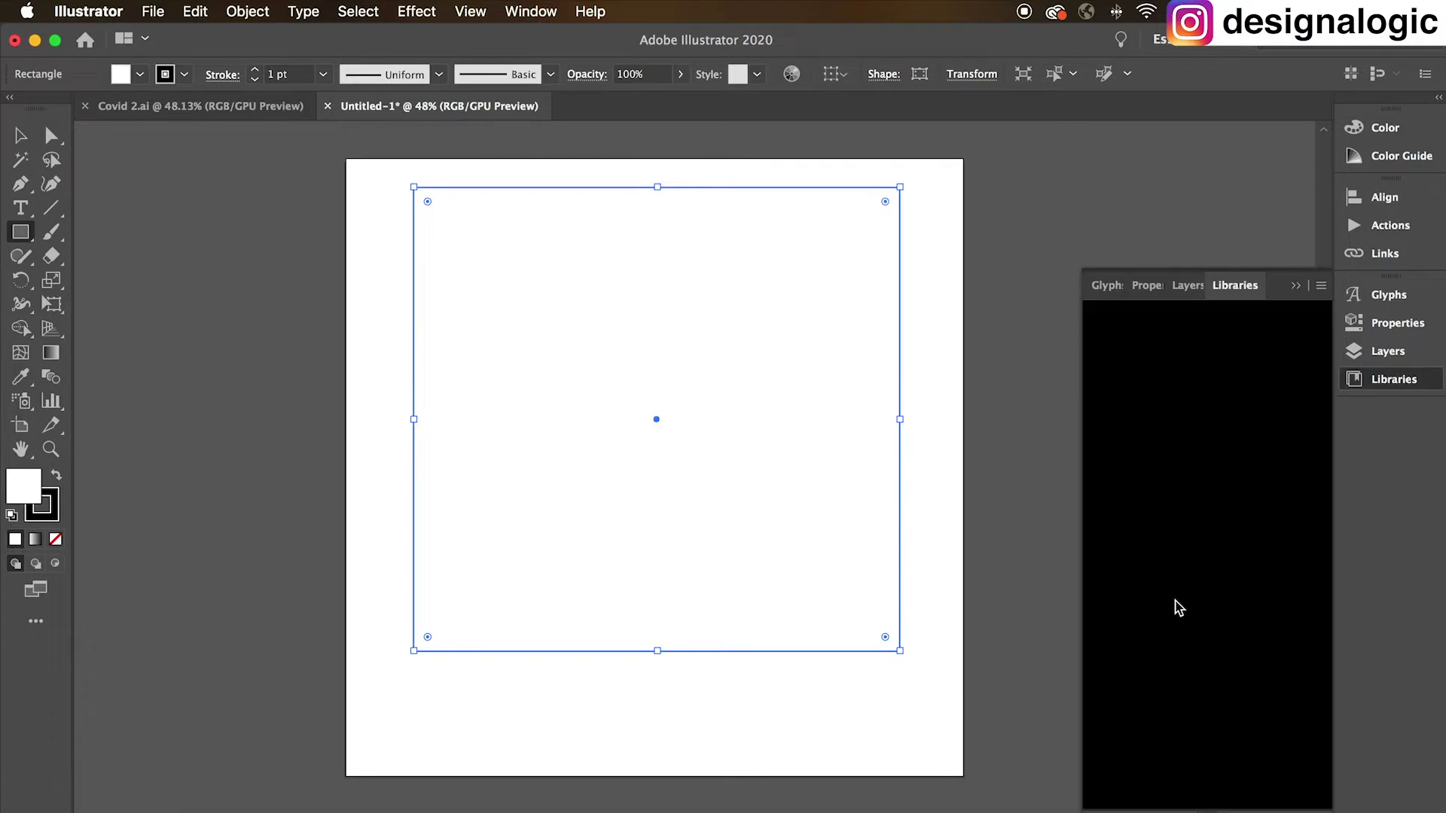
{"action": "scroll", "coordinate": [1194, 598], "scroll_direction": "down", "scroll_amount": 3}
{"action": "left_click", "coordinate": [1205, 591]}
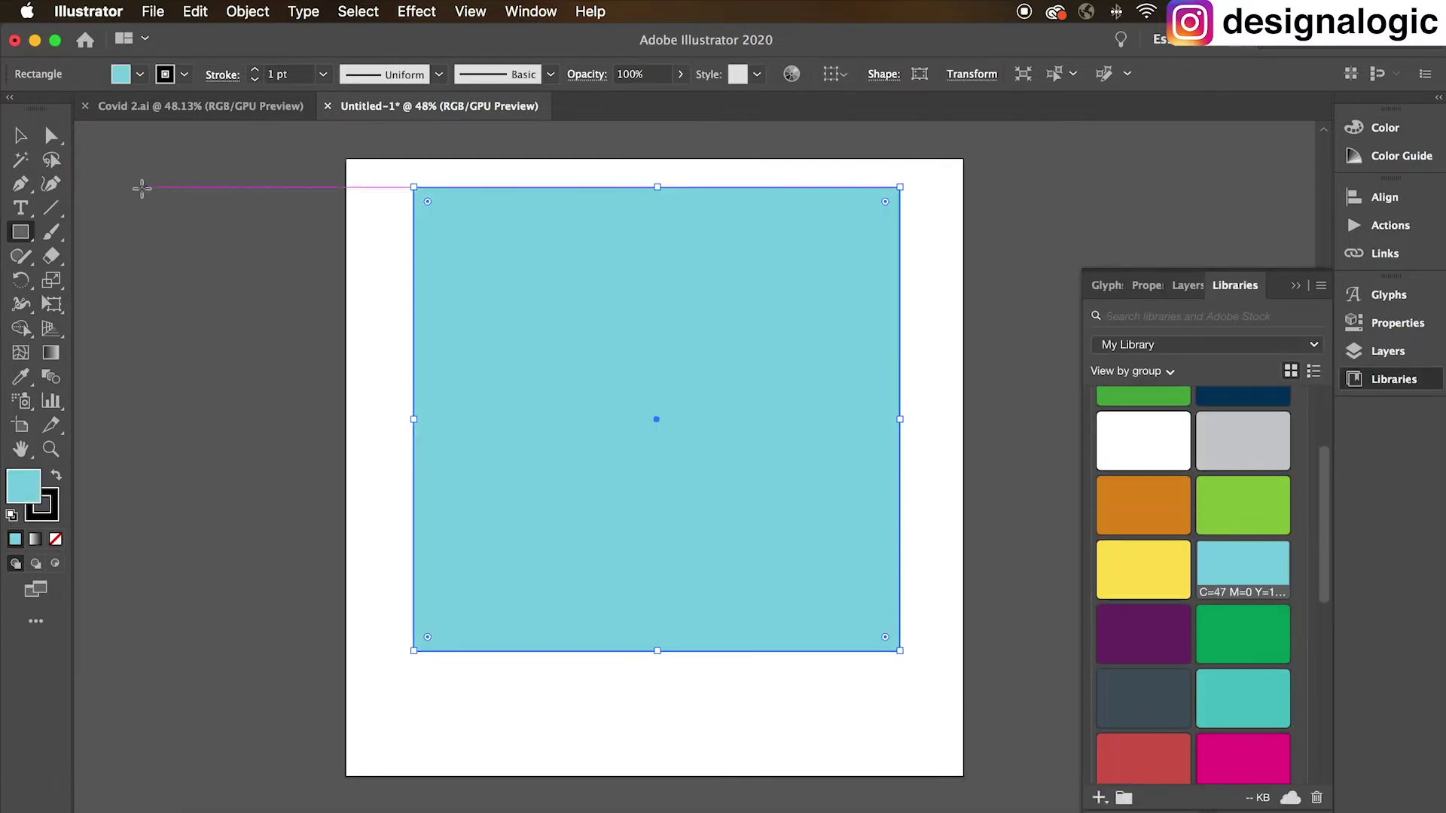
Step: Move and stretch the turquoise rectangle to cover the whole artboard, then deselect it
{"action": "left_click", "coordinate": [20, 135]}
{"action": "left_click_drag", "start_coordinate": [710, 335], "coordinate": [653, 311]}
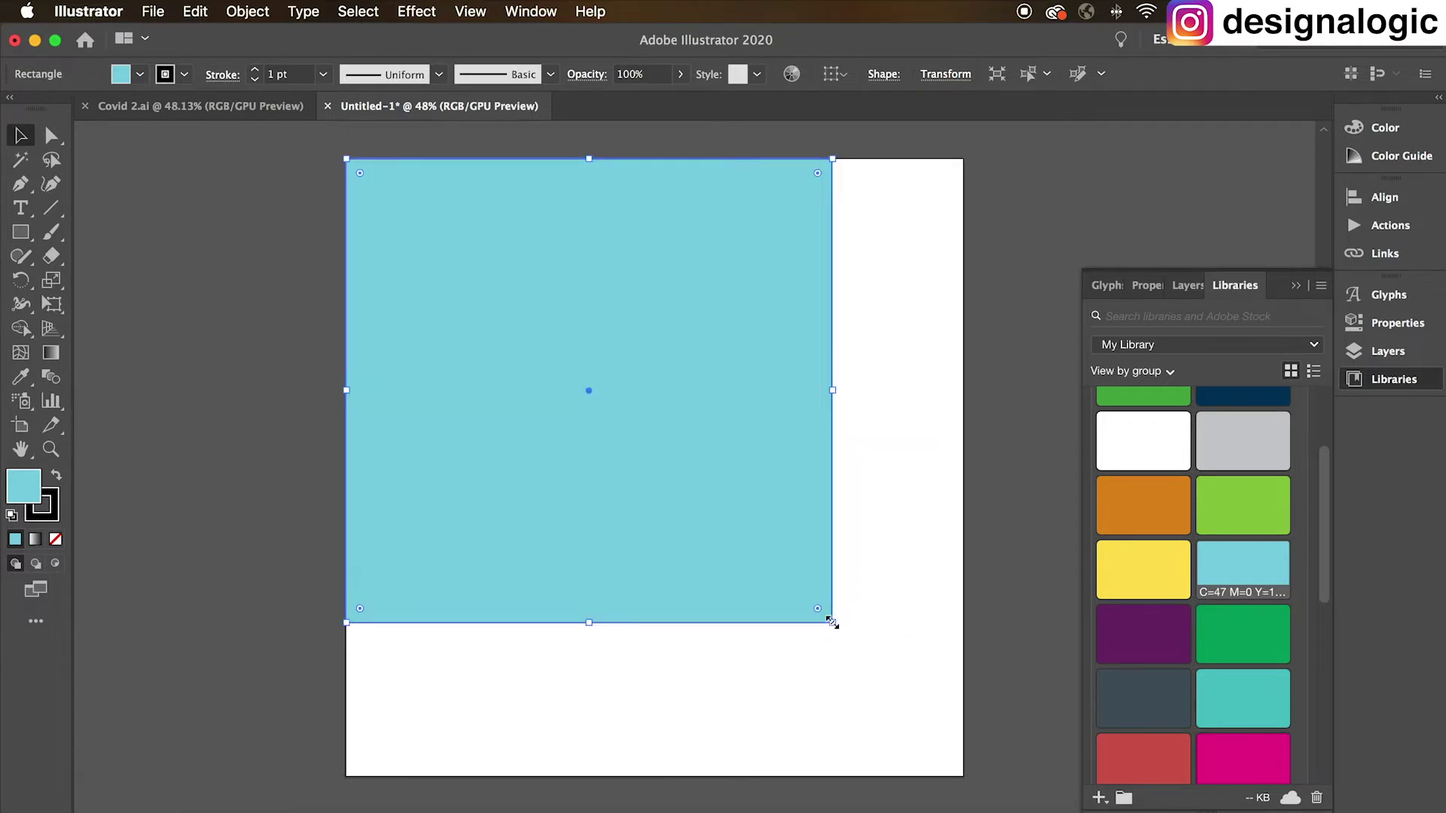
{"action": "left_click_drag", "start_coordinate": [832, 622], "coordinate": [964, 776]}
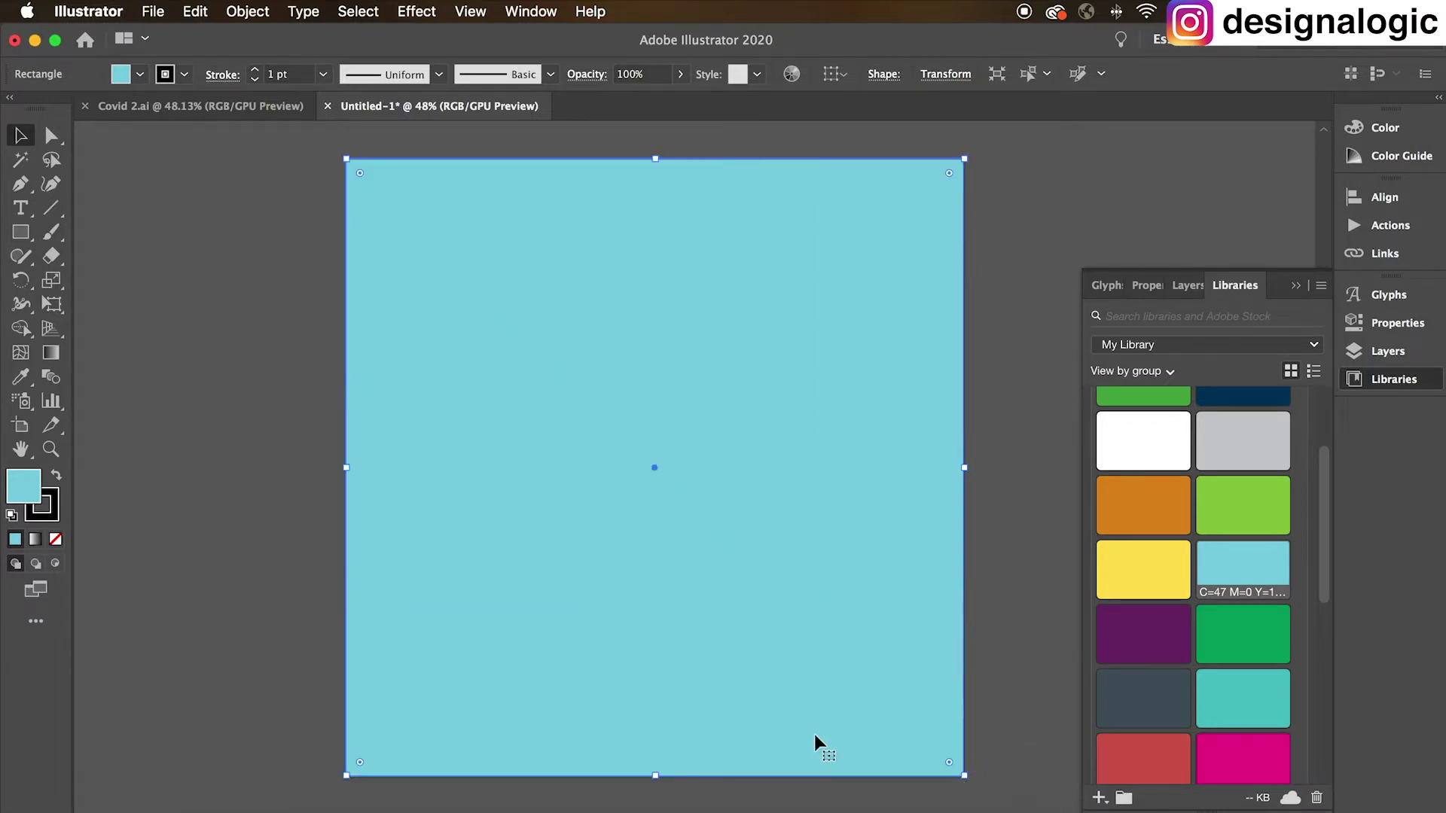
{"action": "left_click", "coordinate": [217, 259]}
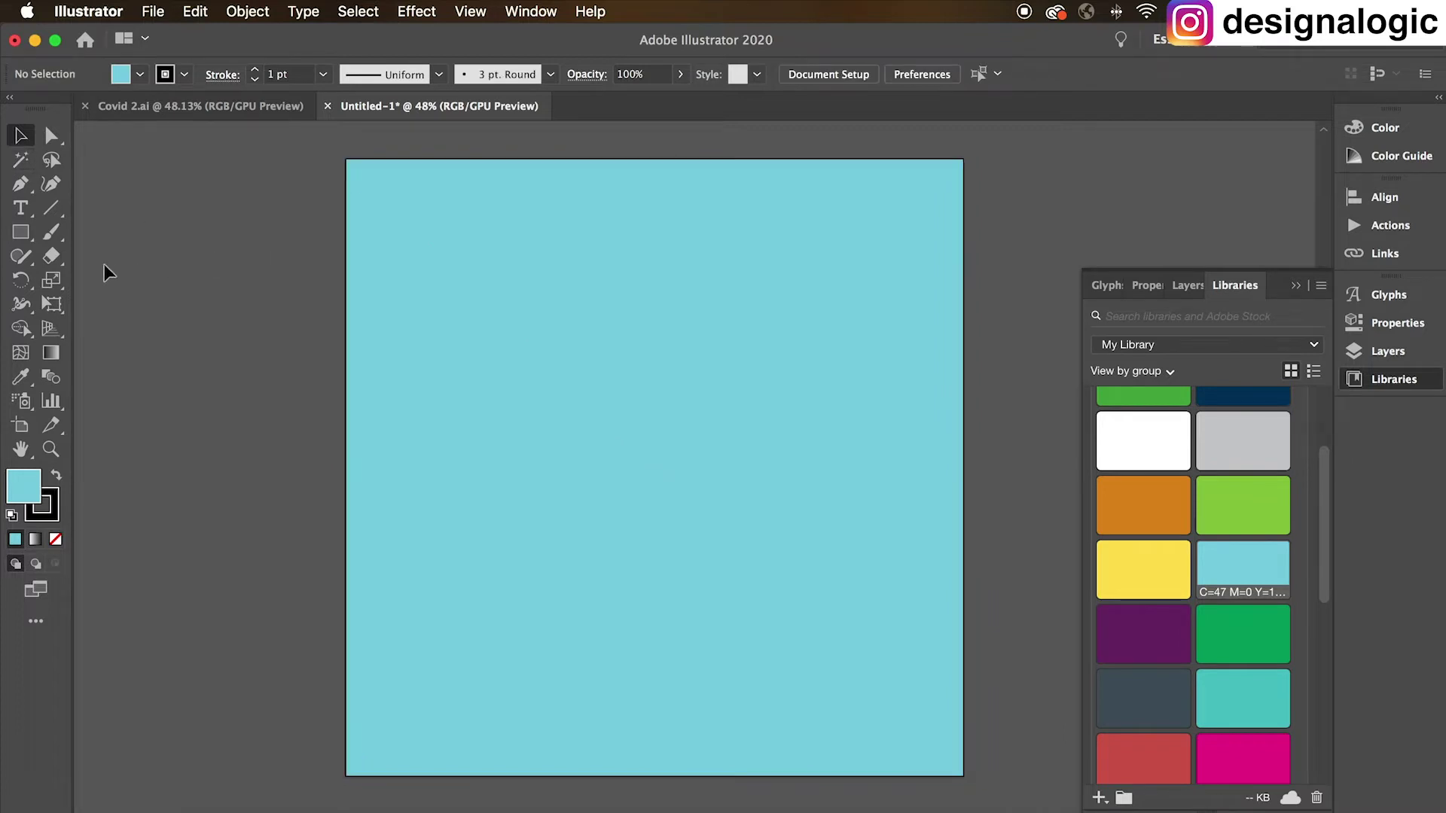
{"action": "left_click_drag", "start_coordinate": [21, 232], "coordinate": [119, 284]}
Step: Draw a circle mid-artboard with a white Paper fill and stroke set to None, then deselect
{"action": "left_click_drag", "start_coordinate": [537, 324], "coordinate": [758, 605]}
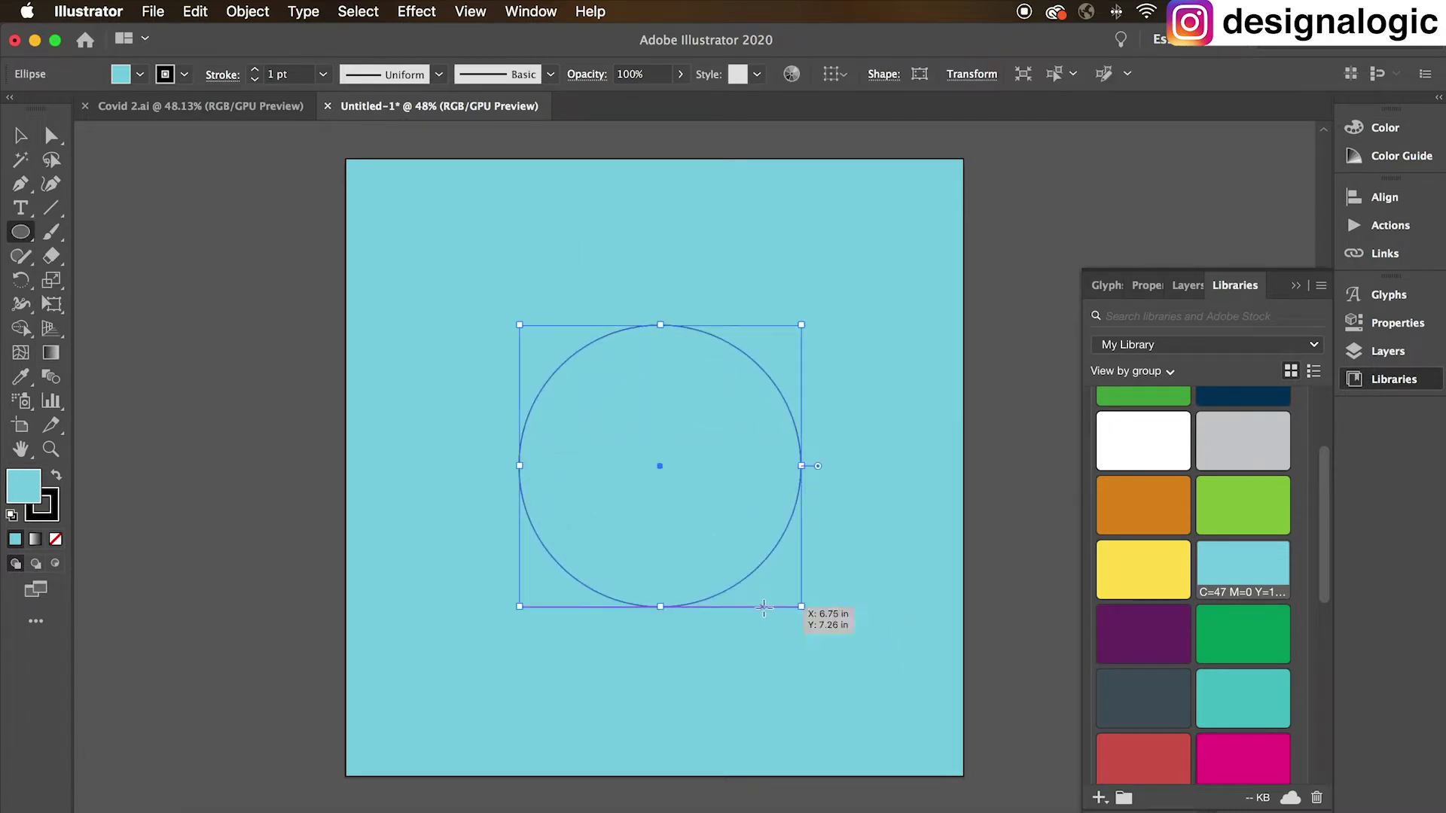
{"action": "left_click", "coordinate": [1105, 467]}
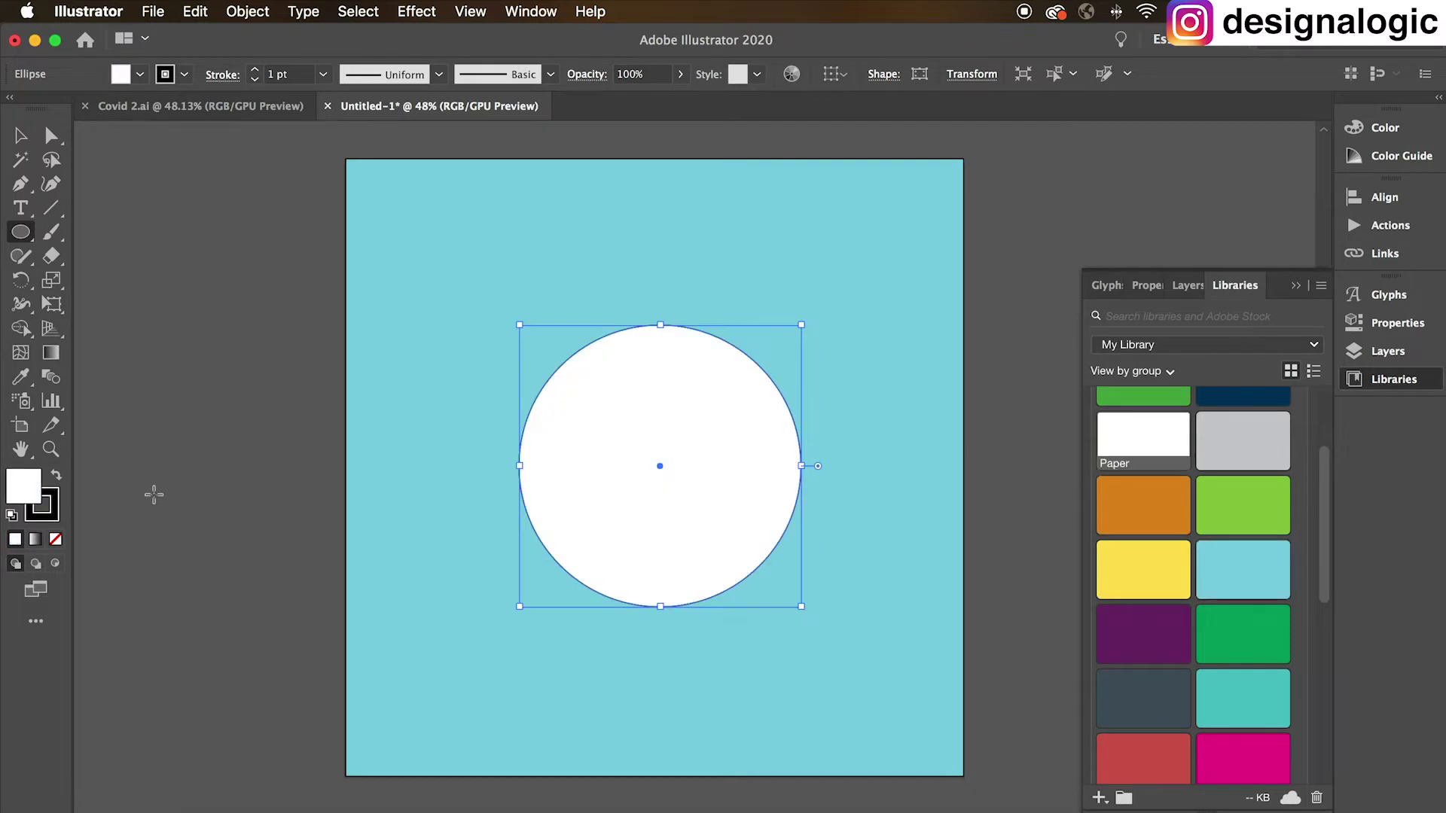
{"action": "left_click", "coordinate": [57, 518]}
{"action": "left_click", "coordinate": [55, 539]}
{"action": "left_click", "coordinate": [17, 491]}
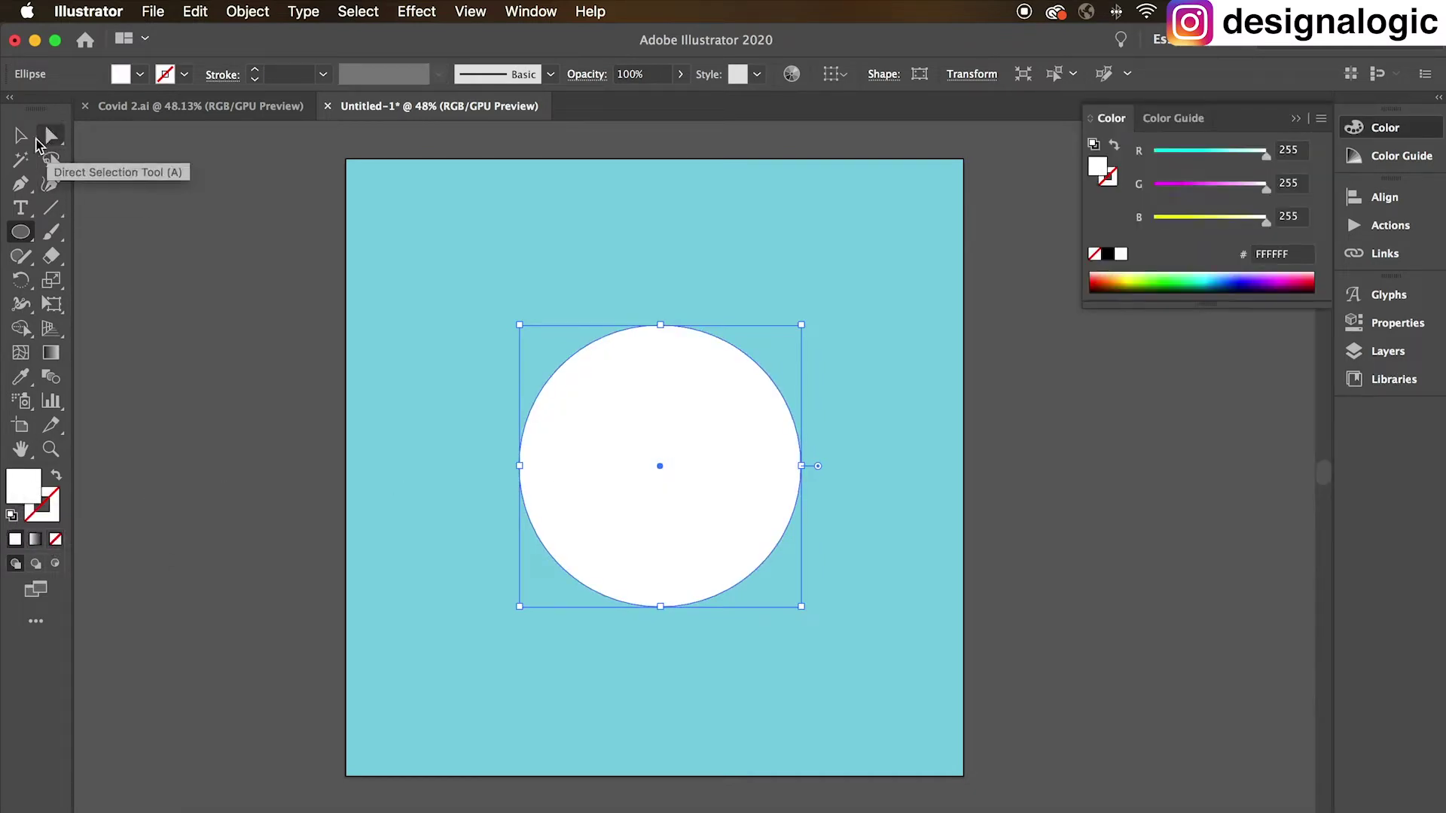
{"action": "left_click", "coordinate": [21, 136]}
{"action": "left_click", "coordinate": [307, 413]}
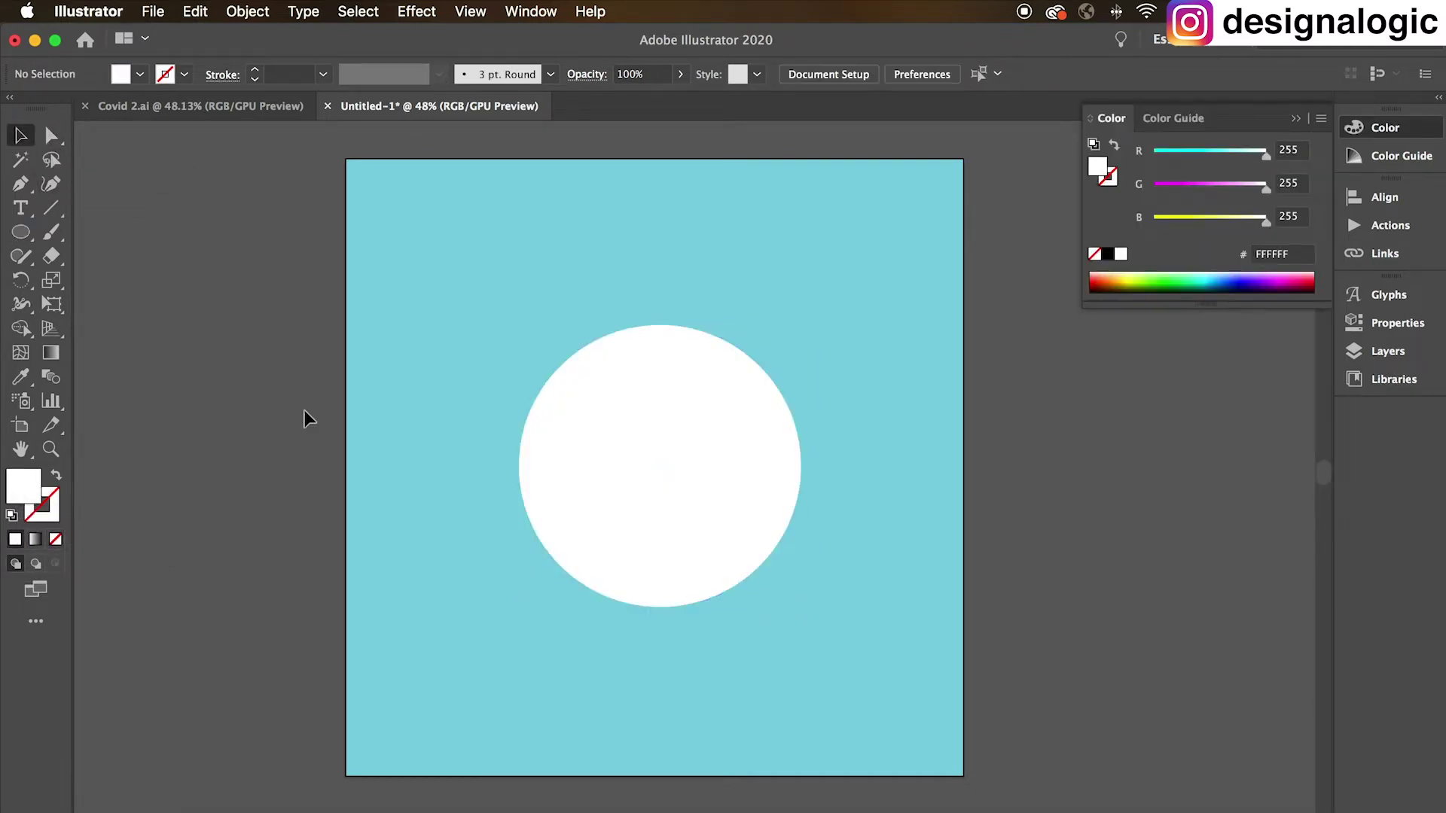
{"action": "left_click", "coordinate": [20, 232]}
Step: Zoom in on the upper artboard and draw a small white horizontal bar above the circle
{"action": "left_click", "coordinate": [90, 240]}
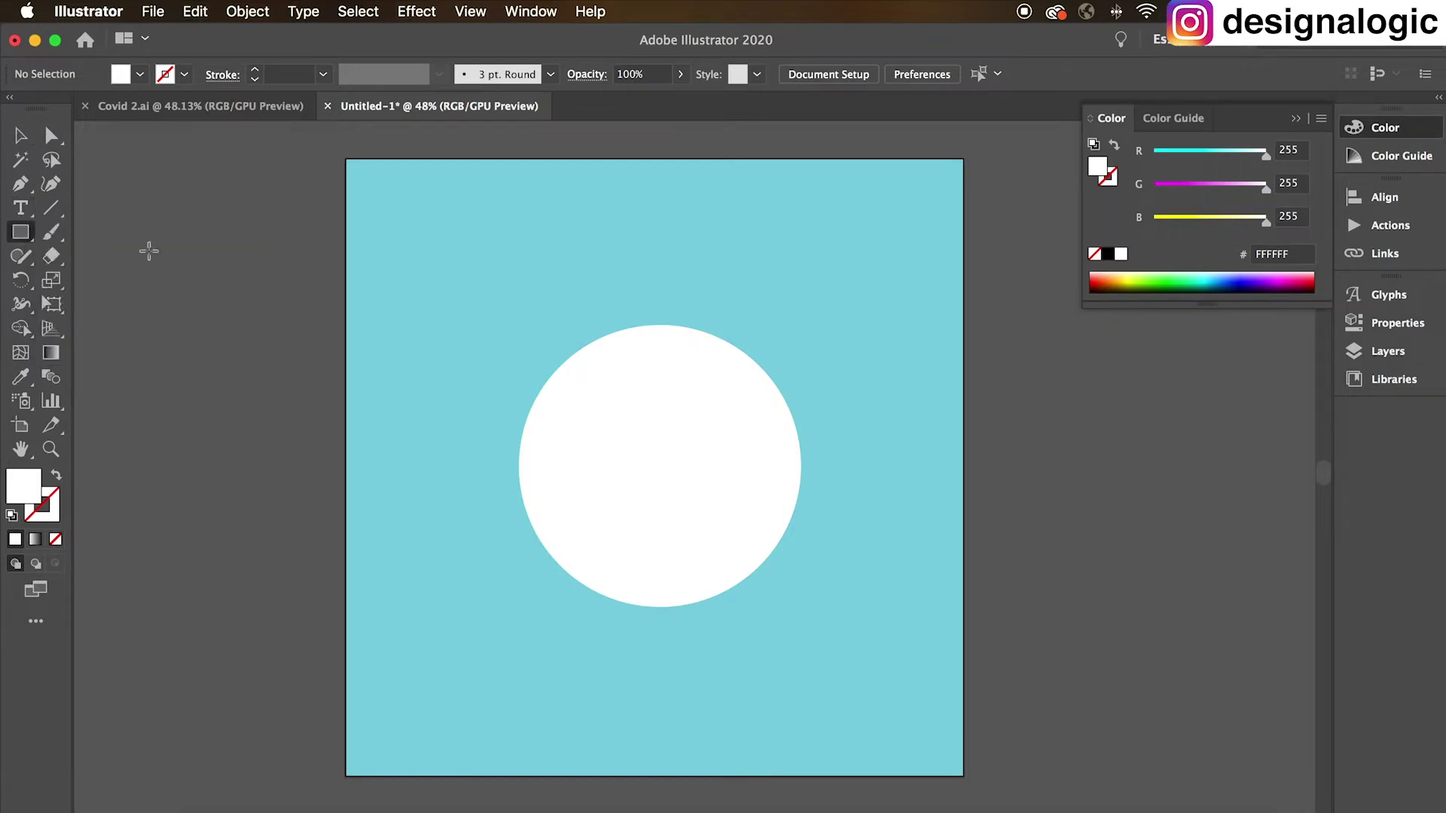
{"action": "key", "text": "z"}
{"action": "left_click_drag", "start_coordinate": [354, 281], "coordinate": [488, 251]}
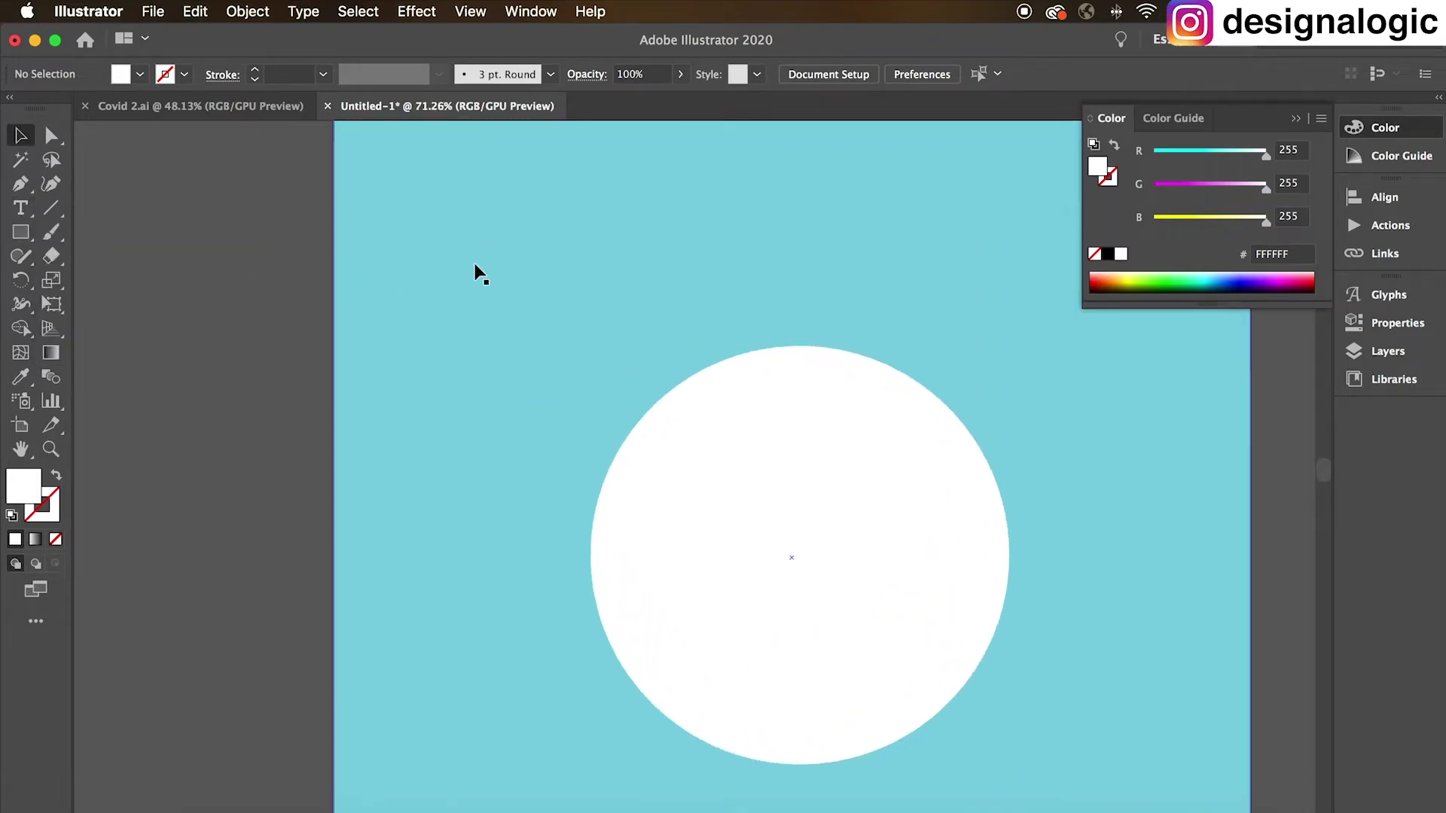
{"action": "left_click", "coordinate": [20, 232]}
{"action": "left_click_drag", "start_coordinate": [483, 263], "coordinate": [540, 281]}
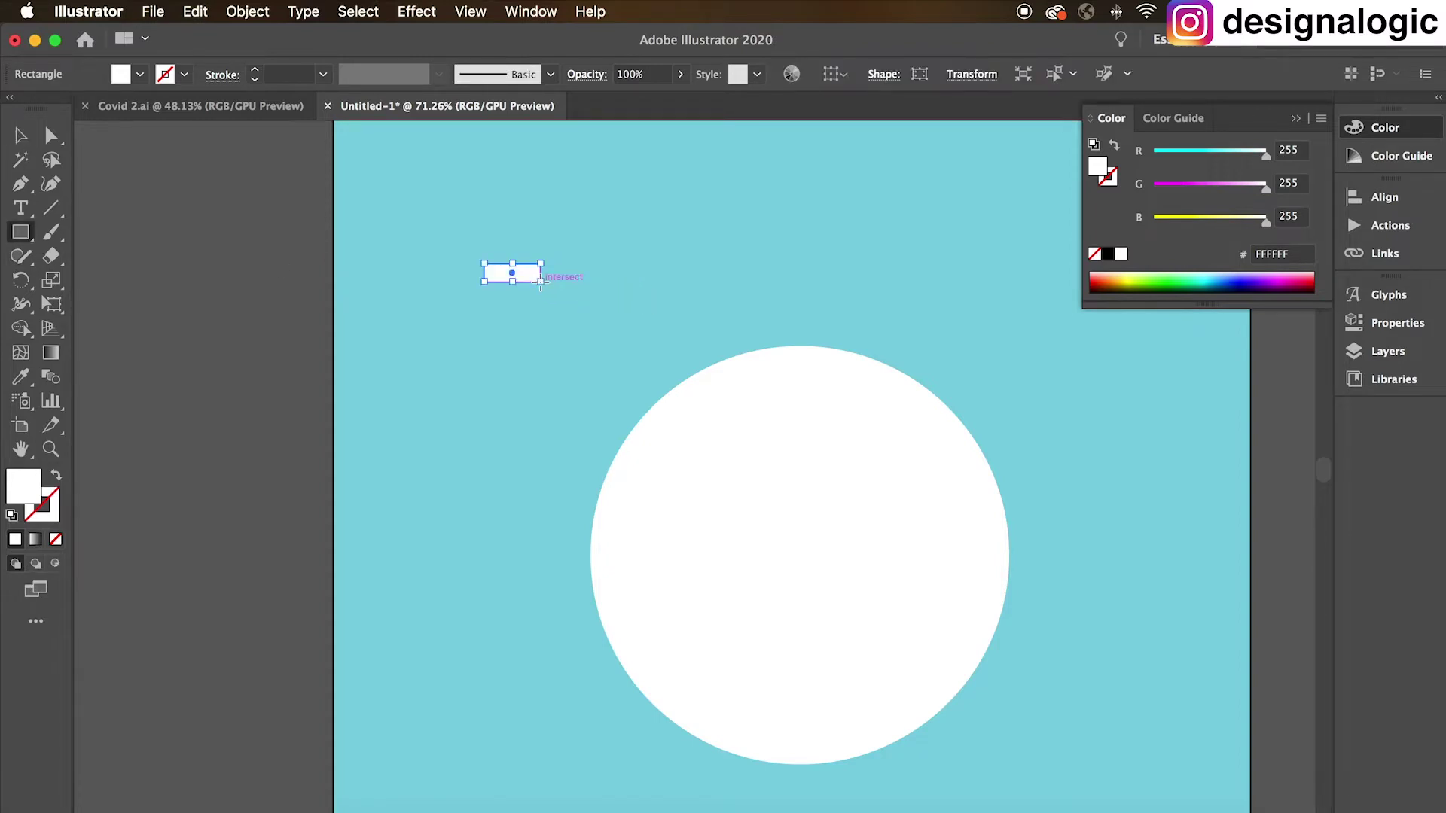
Step: Copy the bar into a lengthened vertical stem and group both bars into a T shape
{"action": "left_click", "coordinate": [20, 136]}
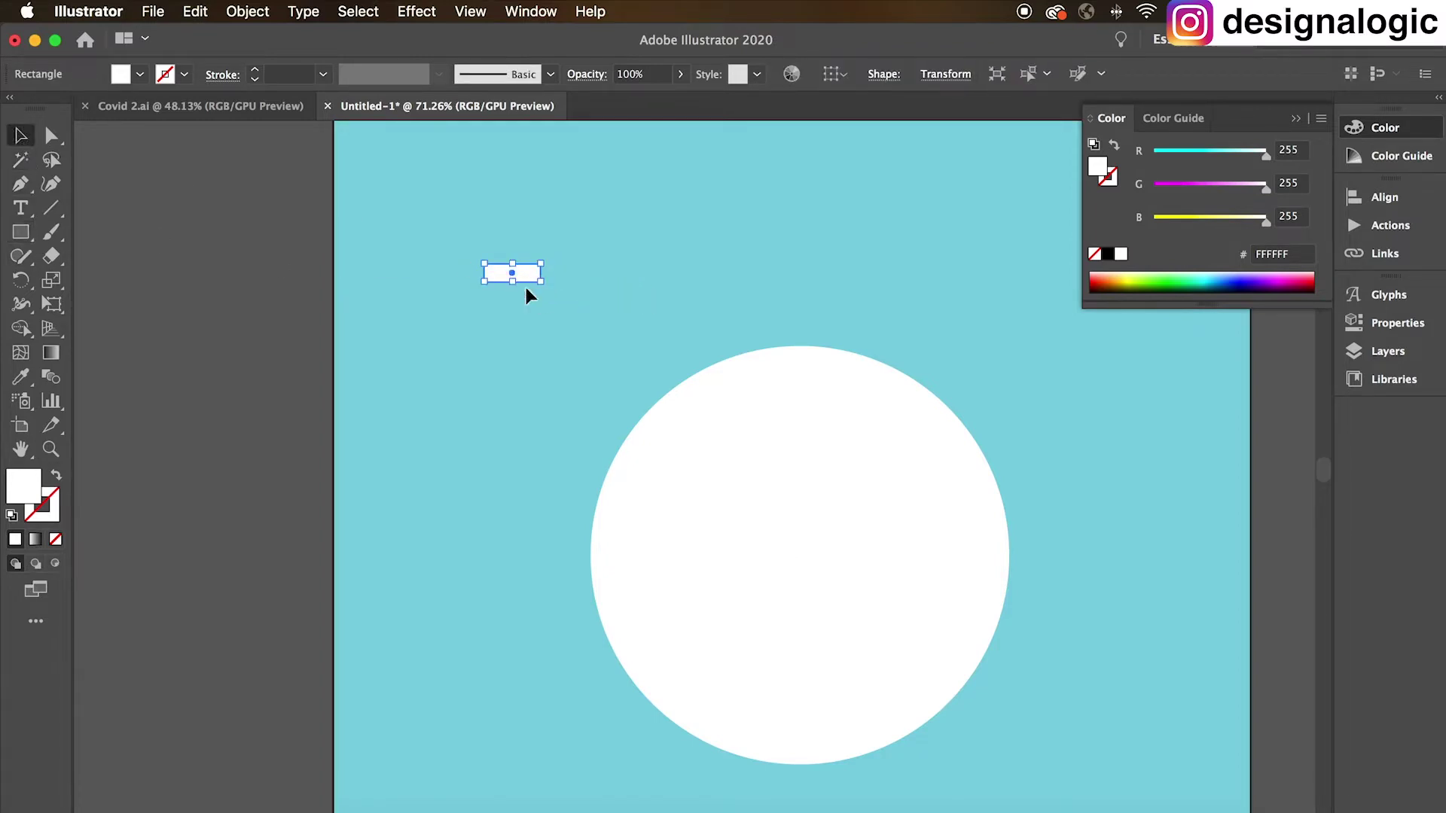
{"action": "mouse_move", "coordinate": [523, 275]}
{"action": "left_mouse_down", "text": "alt"}
{"action": "mouse_move", "coordinate": [523, 296]}
{"action": "mouse_move", "coordinate": [516, 246]}
{"action": "mouse_move", "coordinate": [533, 262]}
{"action": "left_mouse_up", "text": "alt"}
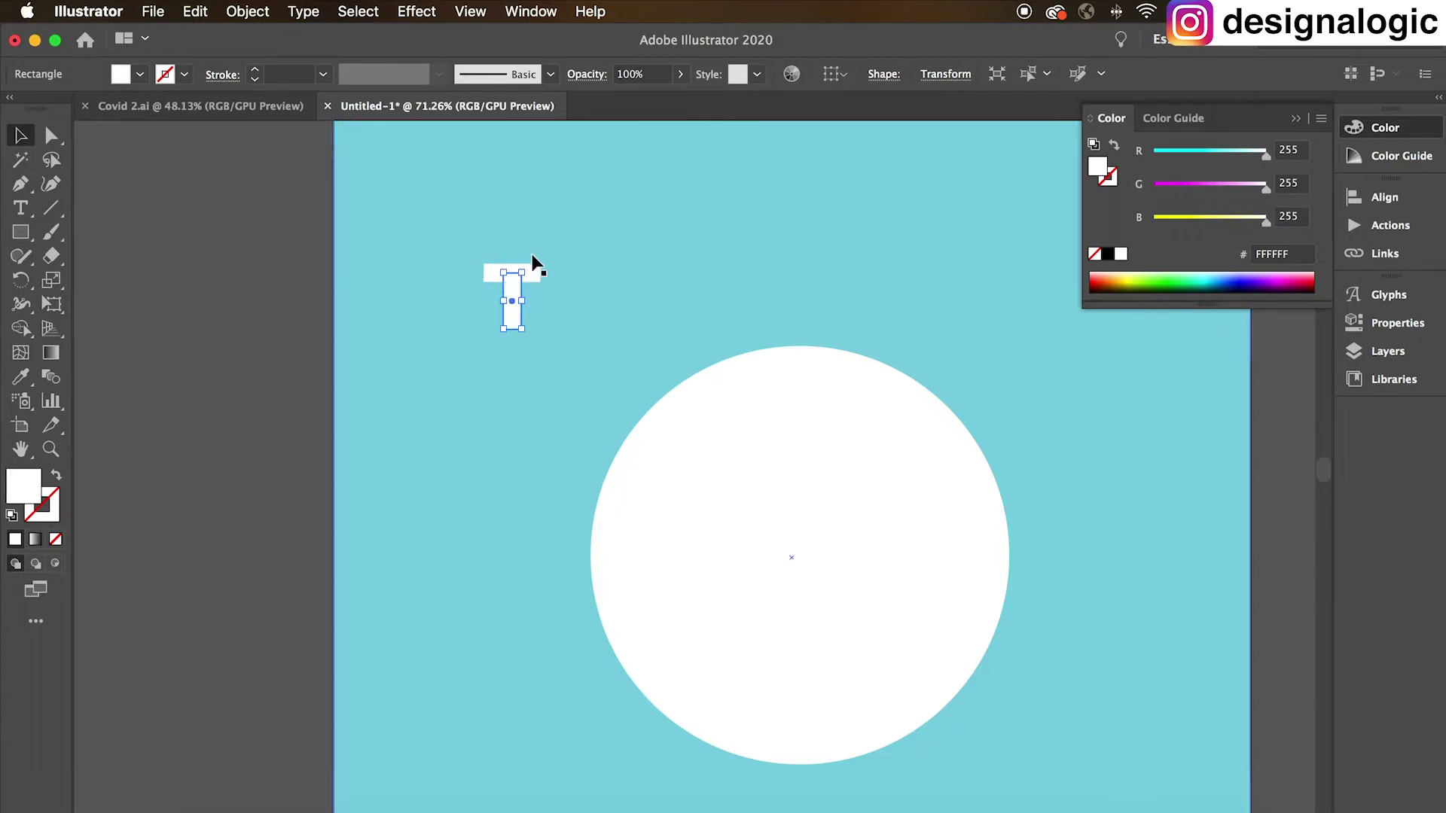
{"action": "left_click_drag", "start_coordinate": [503, 330], "coordinate": [506, 362]}
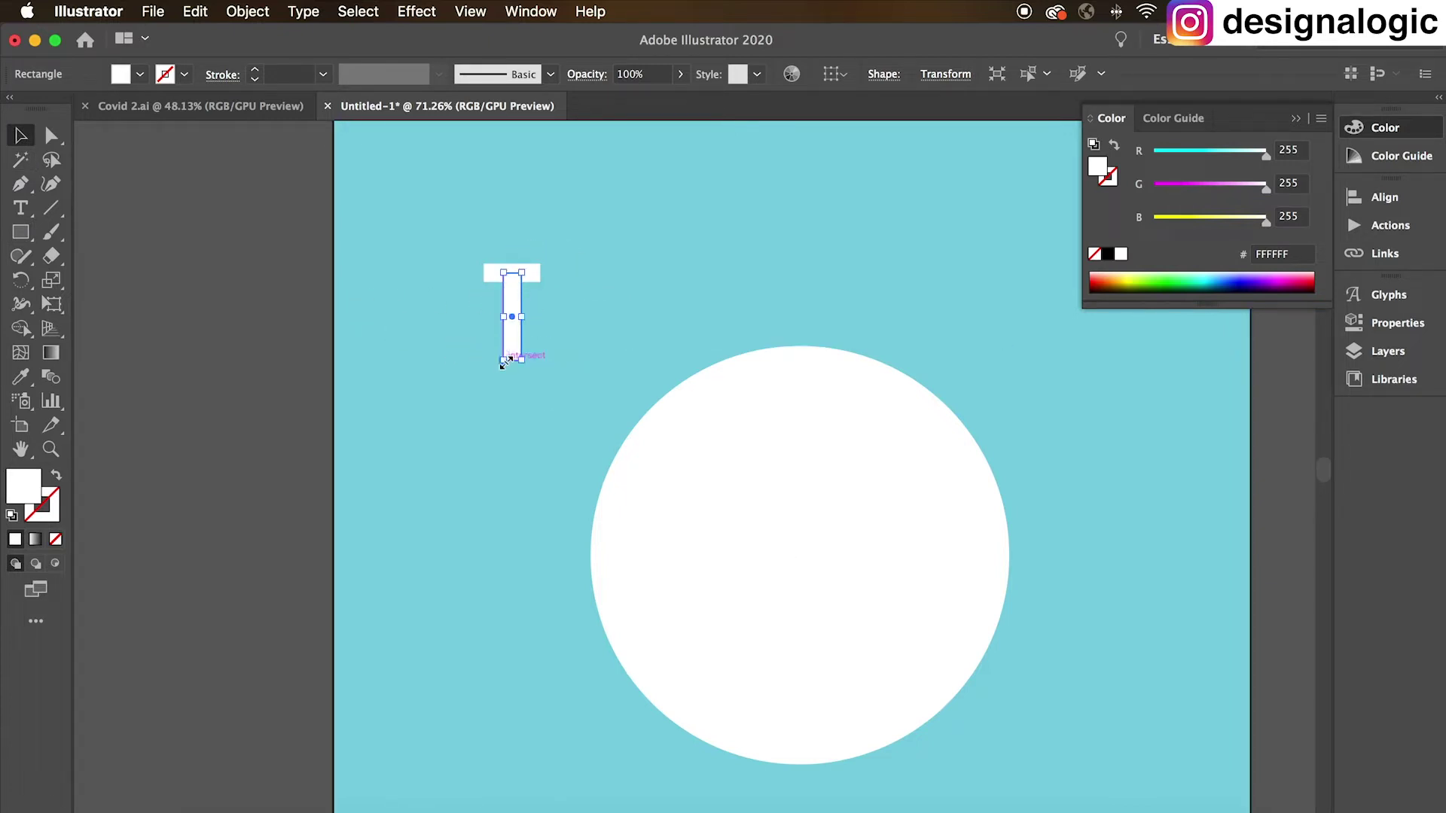
{"action": "left_click", "coordinate": [229, 368]}
{"action": "left_click", "coordinate": [515, 315]}
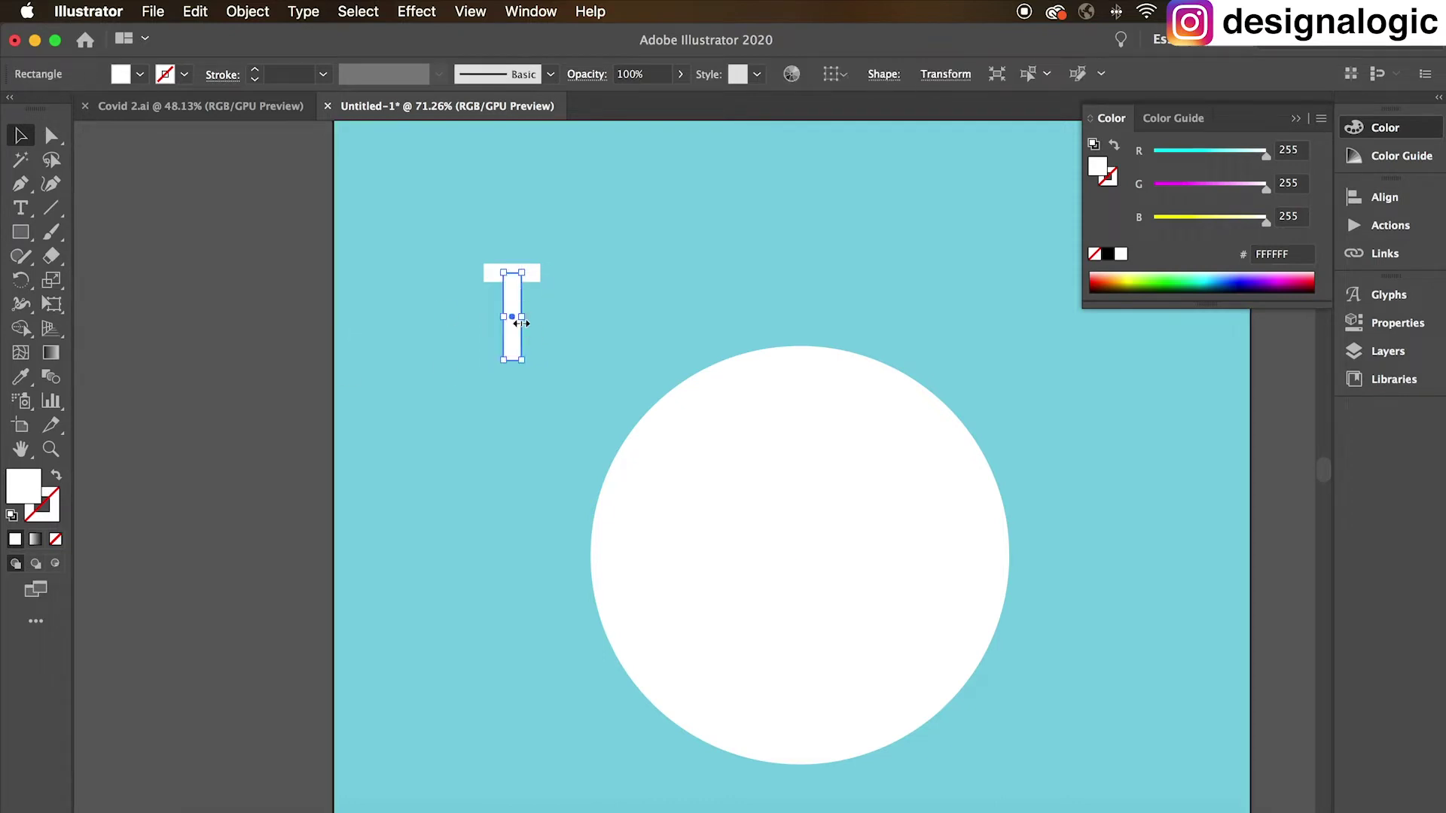
{"action": "left_click", "coordinate": [485, 268], "text": "shift"}
{"action": "key", "text": "super+g"}
{"action": "left_click_drag", "start_coordinate": [505, 301], "coordinate": [802, 306]}
Step: Move the grouped T shape left, off the circle, and deselect it
{"action": "left_click", "coordinate": [280, 347]}
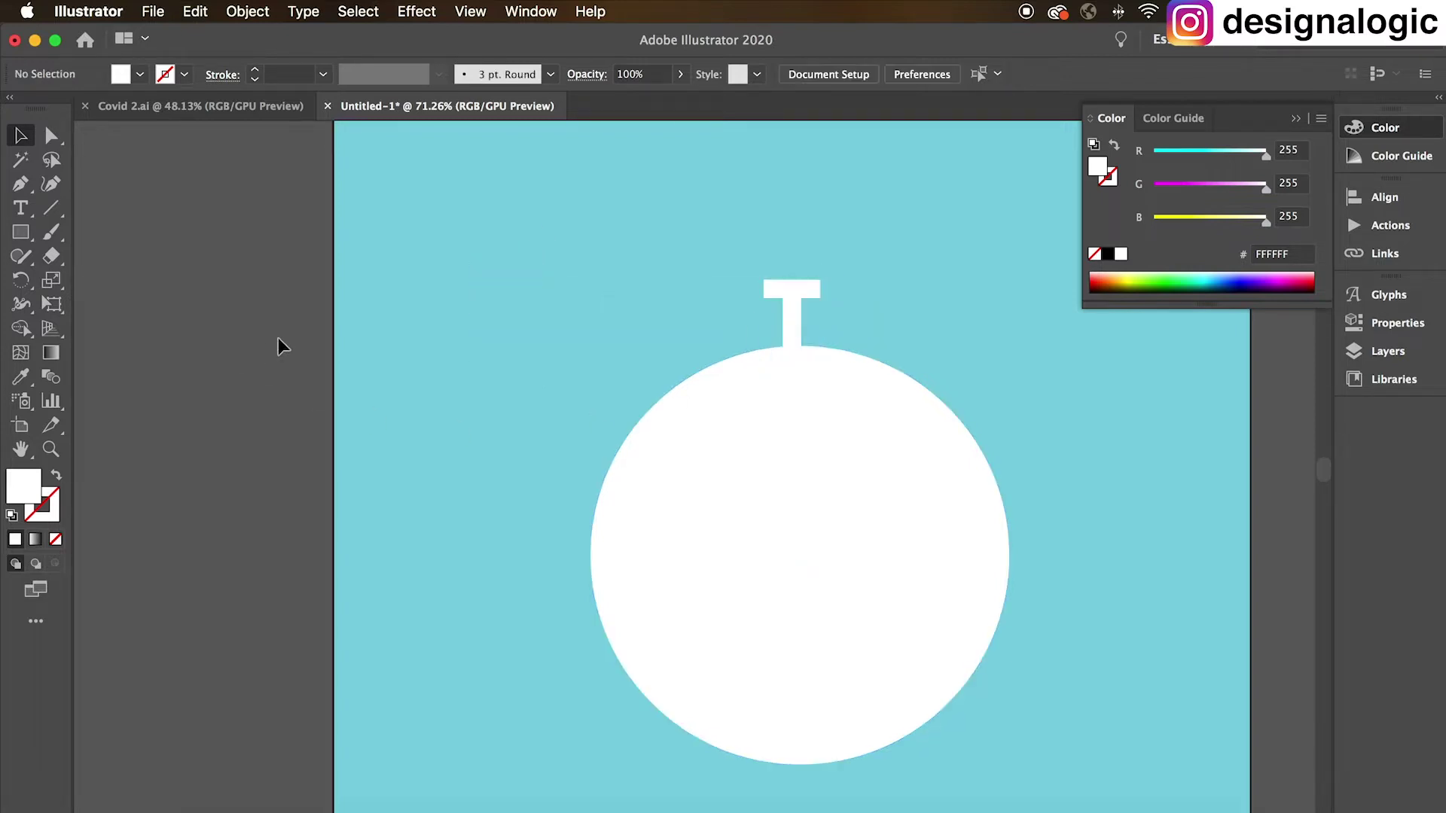
{"action": "key", "text": "z"}
{"action": "scroll", "coordinate": [219, 397], "scroll_direction": "up", "scroll_amount": 3}
{"action": "scroll", "coordinate": [558, 306], "scroll_direction": "down", "scroll_amount": 5}
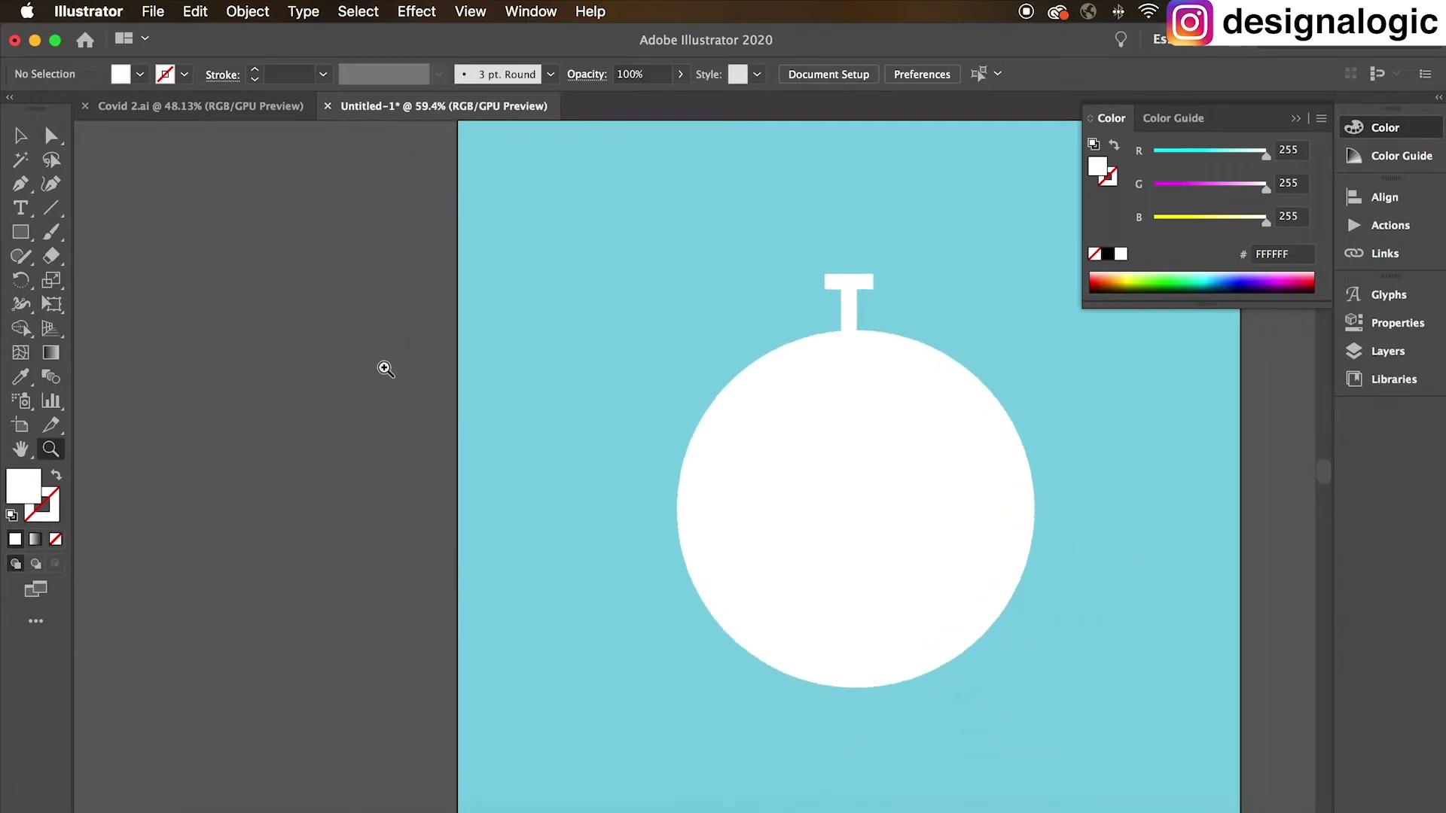
{"action": "scroll", "coordinate": [385, 369], "scroll_direction": "up", "scroll_amount": 1}
{"action": "key", "text": "v"}
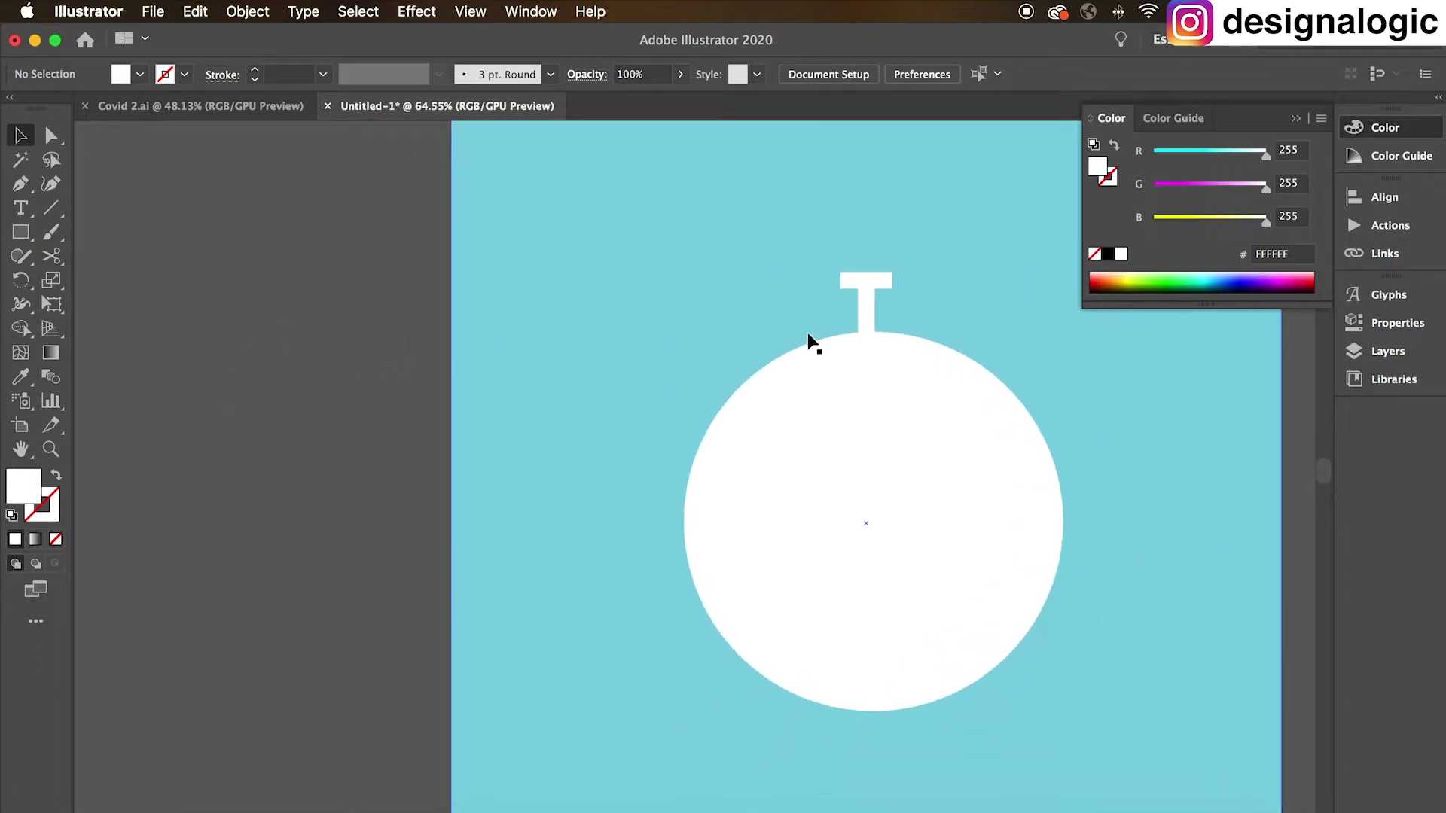
{"action": "left_click", "coordinate": [871, 305]}
{"action": "left_click_drag", "start_coordinate": [871, 292], "coordinate": [625, 272]}
{"action": "scroll", "coordinate": [693, 218], "scroll_direction": "up", "scroll_amount": 2}
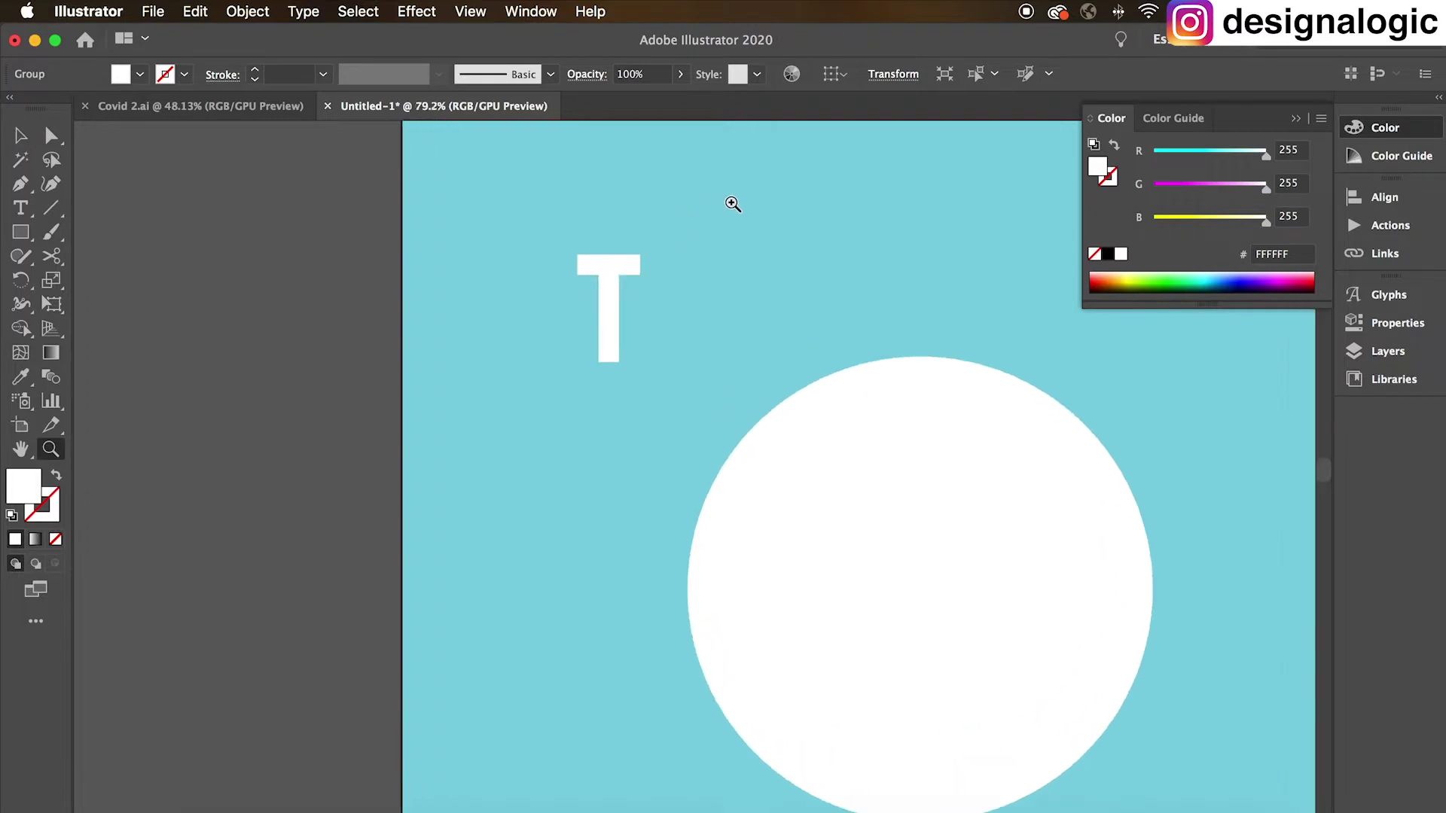
{"action": "left_click", "coordinate": [283, 314]}
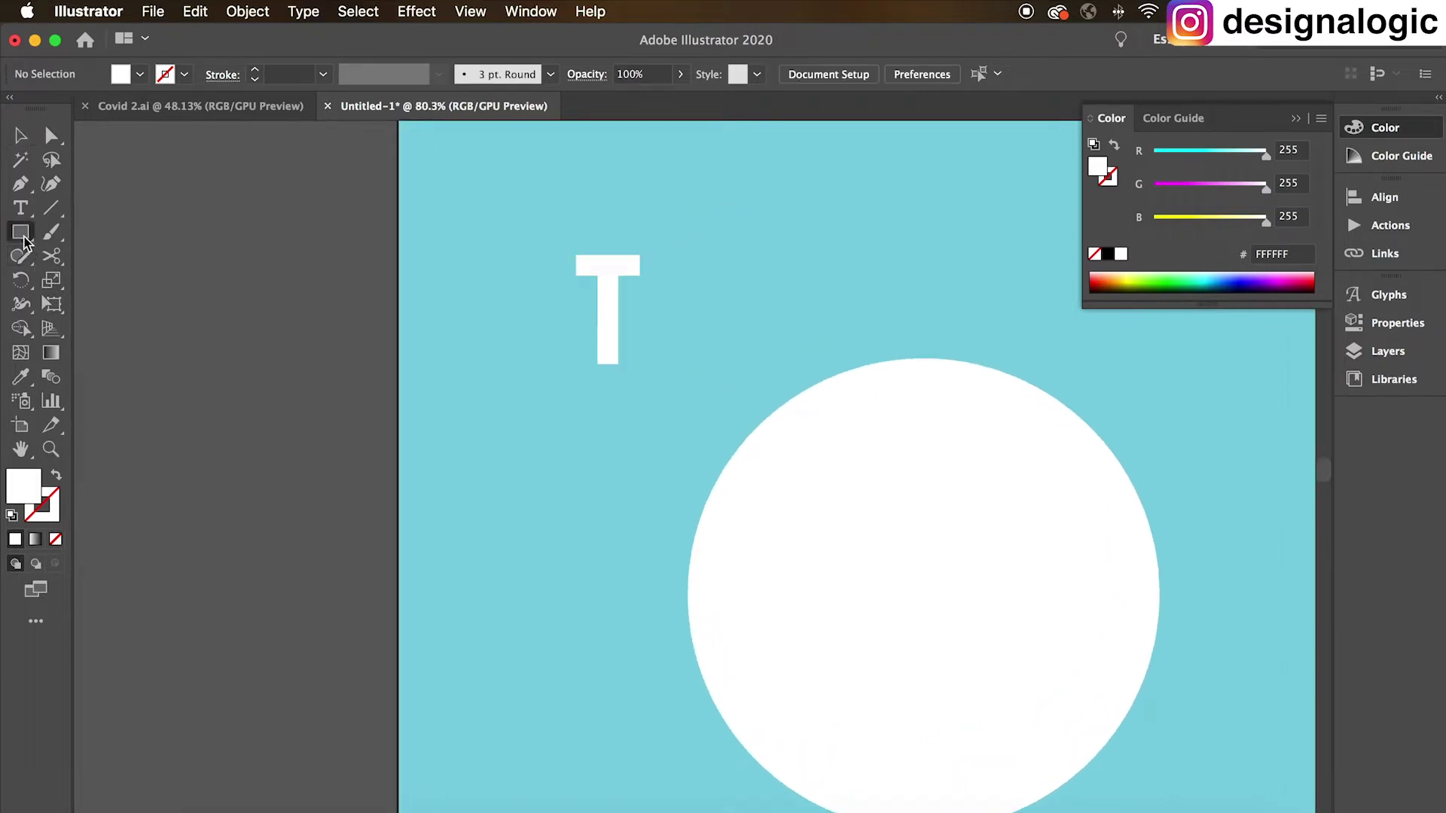
{"action": "left_click_drag", "start_coordinate": [20, 232], "coordinate": [113, 281]}
Step: Draw a small circle under the T's stem and nudge it slightly left
{"action": "mouse_move", "coordinate": [600, 379]}
{"action": "left_mouse_down"}
{"action": "mouse_move", "coordinate": [614, 406]}
{"action": "mouse_move", "coordinate": [612, 392]}
{"action": "left_mouse_up"}
{"action": "key", "text": "v"}
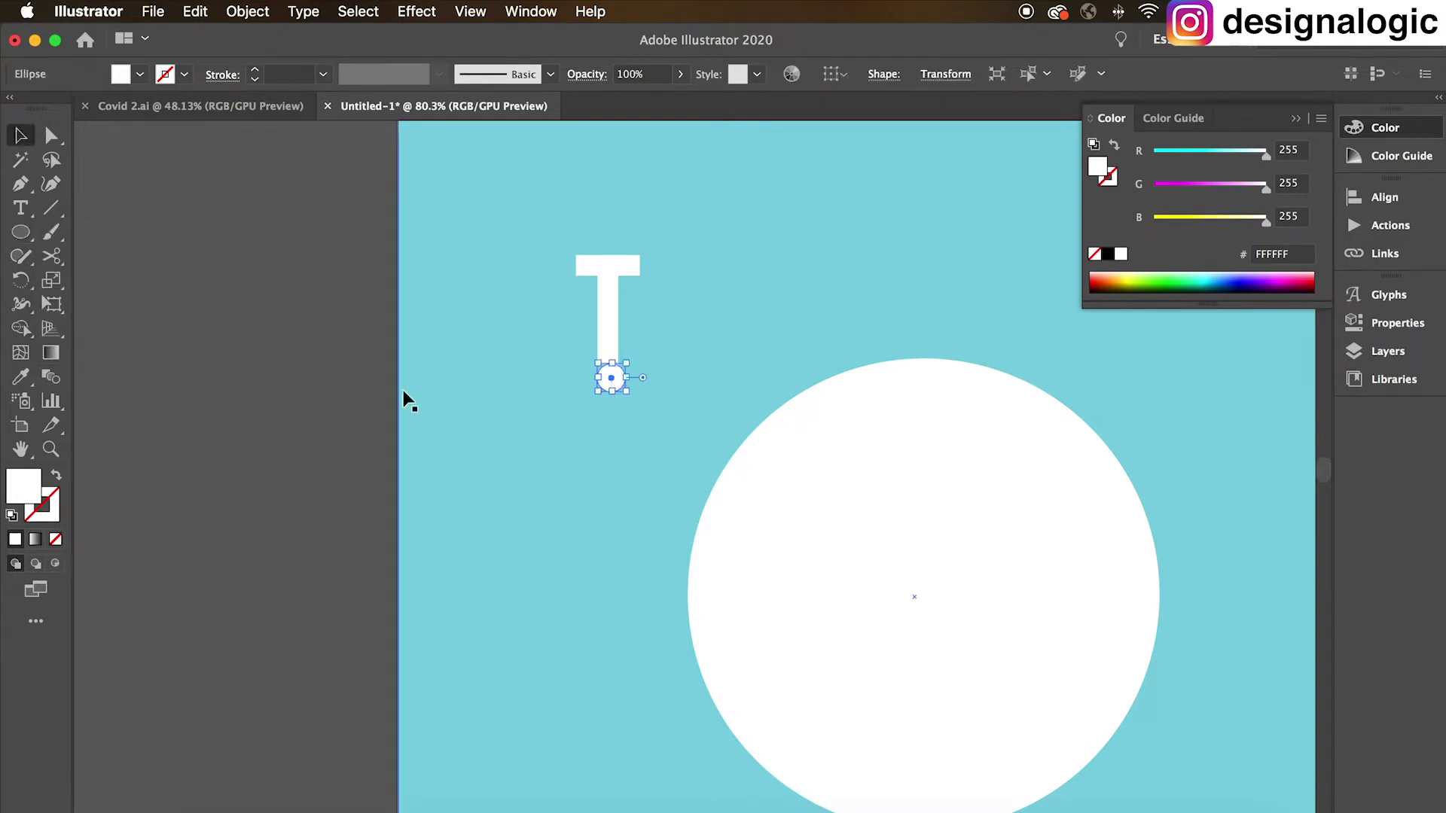
{"action": "key", "text": "Left"}
{"action": "key", "text": "Left"}
{"action": "left_click", "coordinate": [300, 423]}
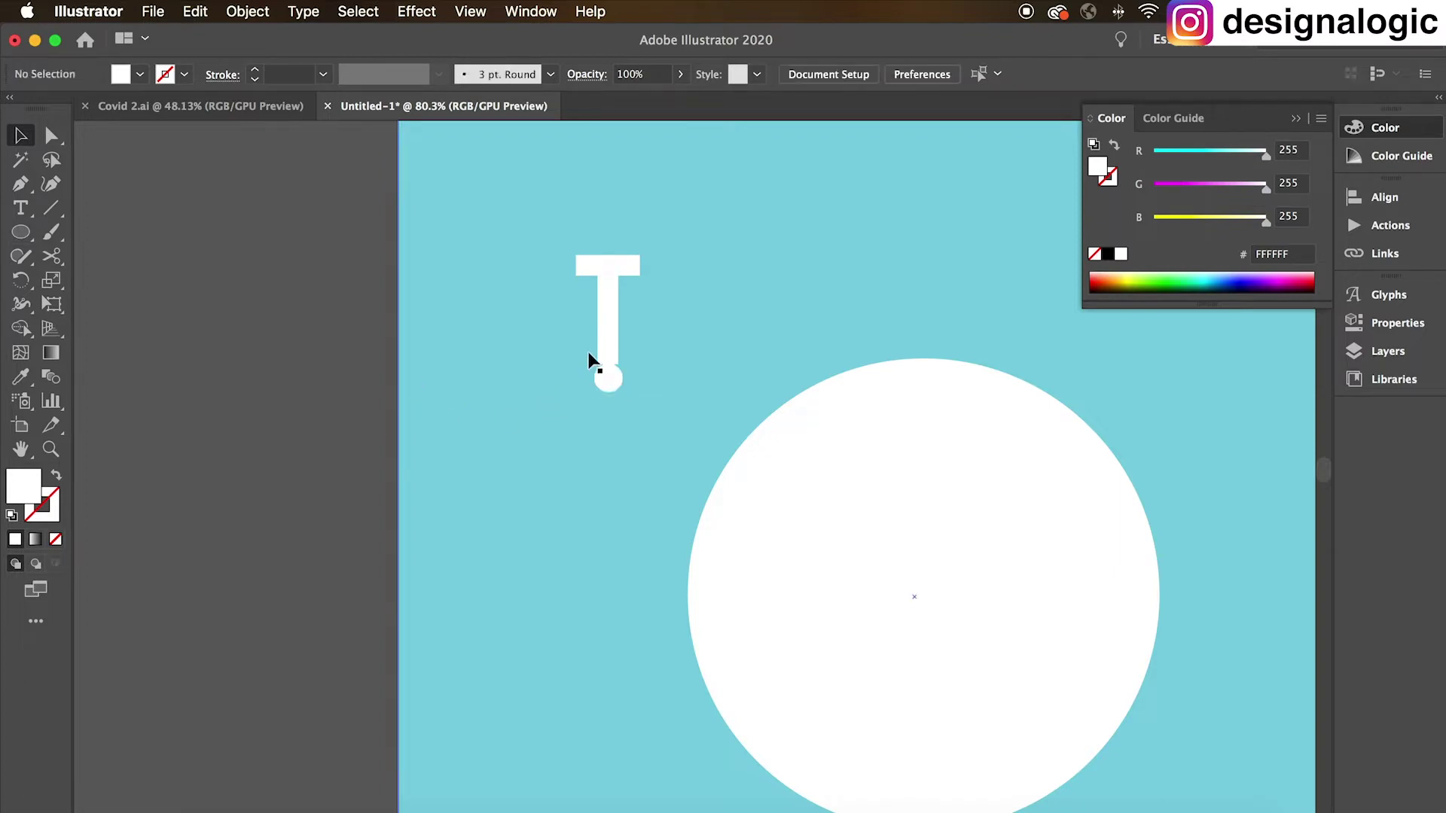
Step: Select the small circle and the T stem and group them into one spike
{"action": "left_click", "coordinate": [608, 388]}
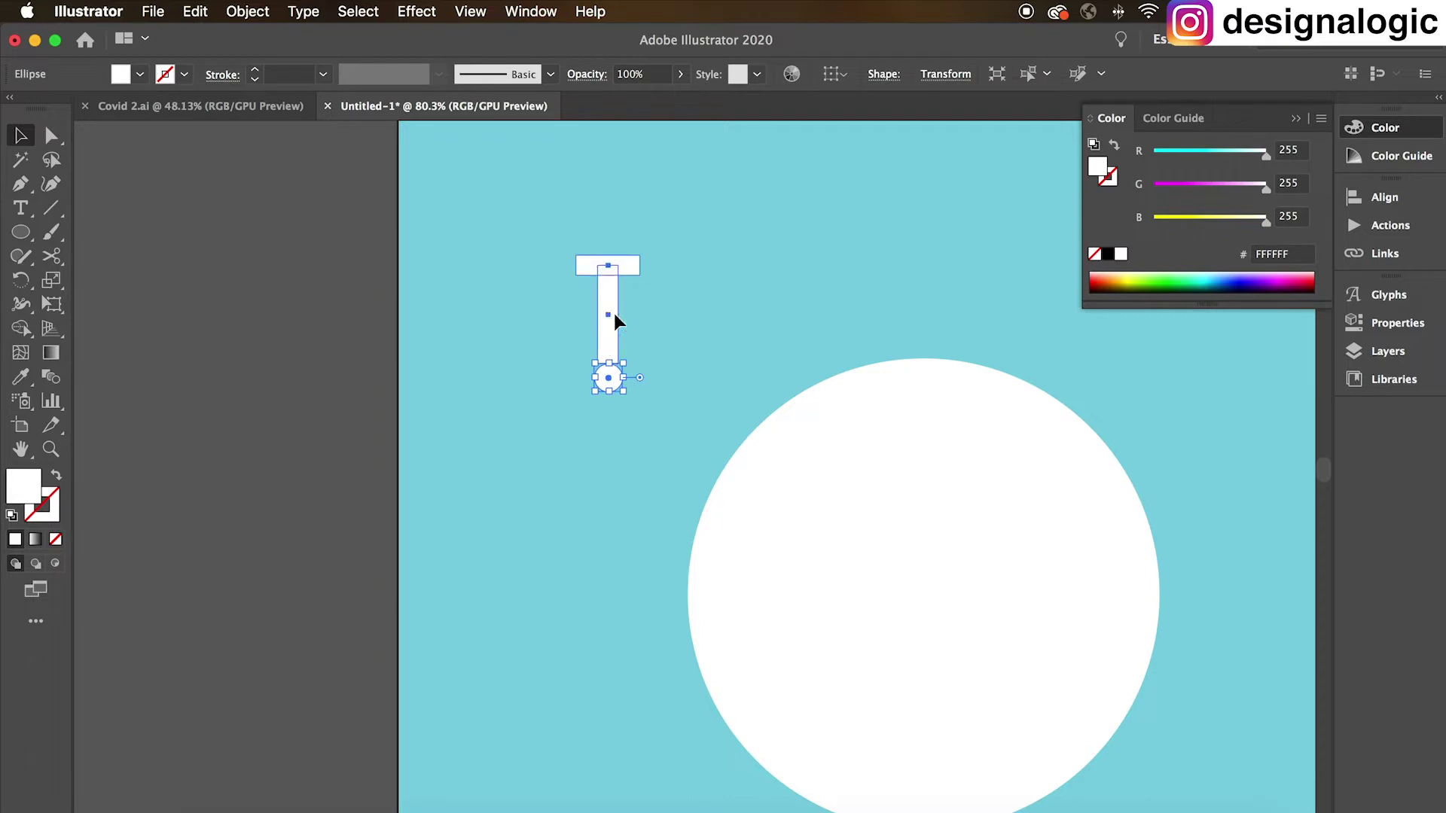
{"action": "left_click", "coordinate": [614, 316], "text": "shift"}
{"action": "right_click", "coordinate": [615, 317]}
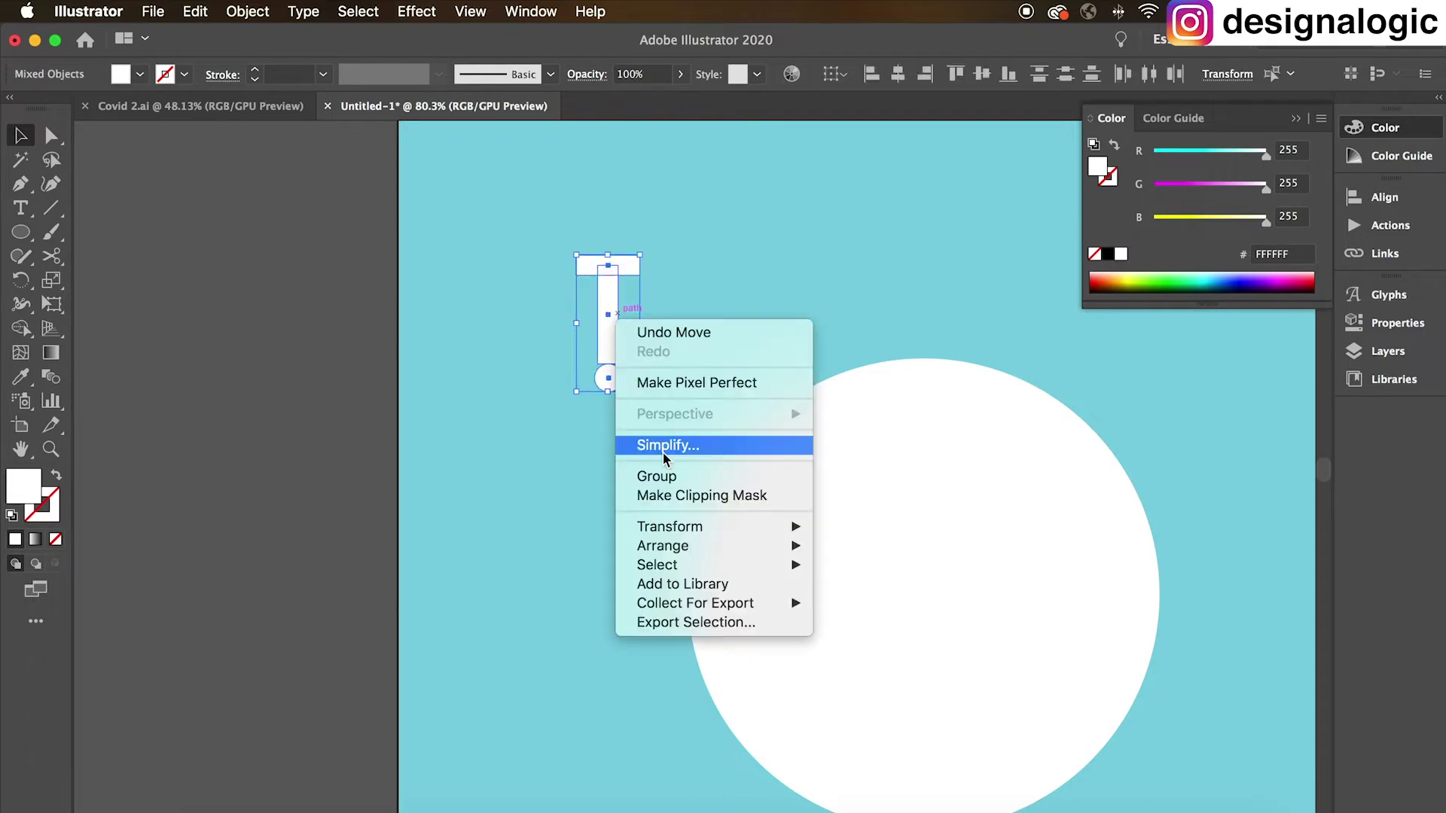
{"action": "left_click", "coordinate": [654, 476]}
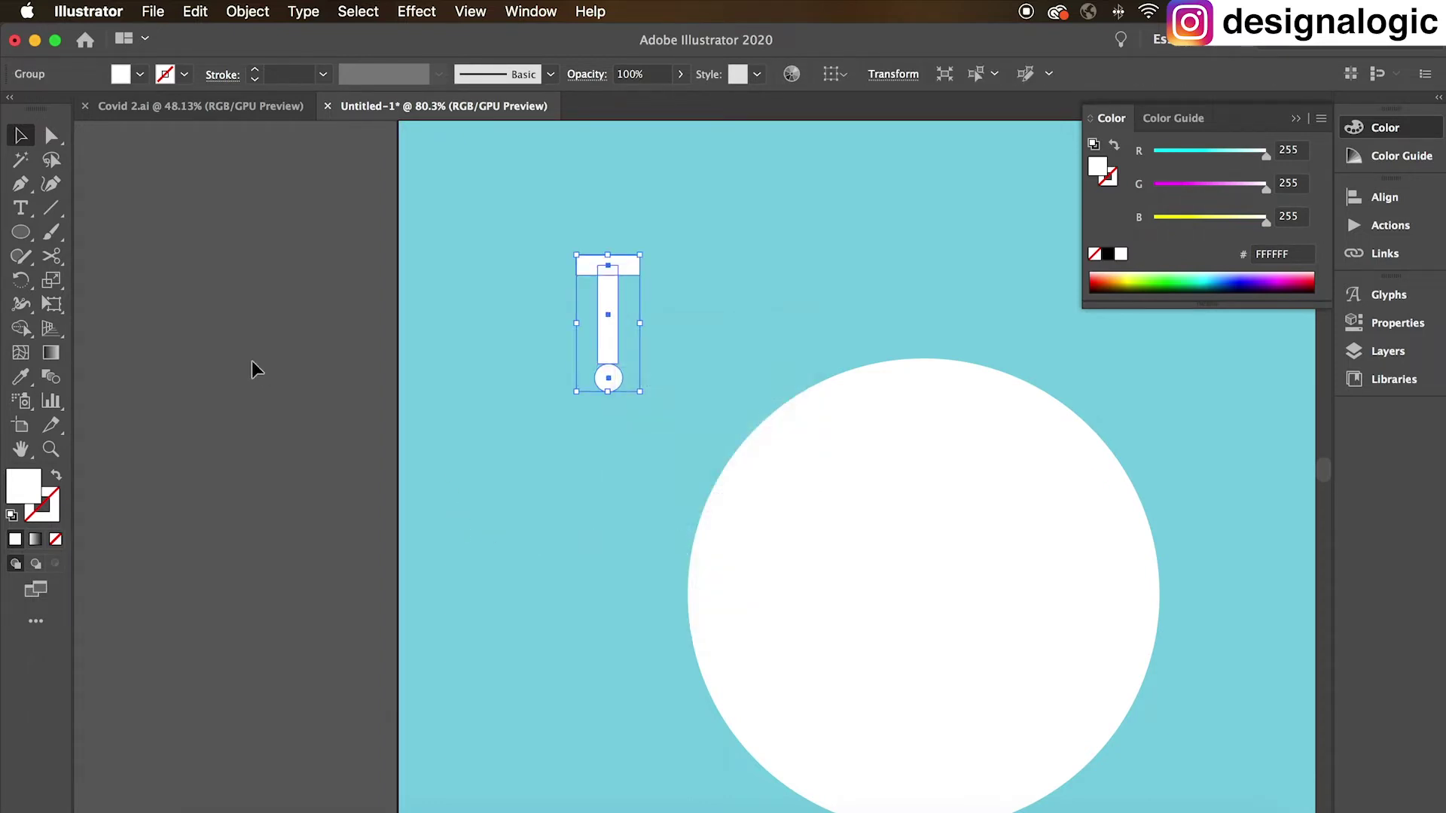
{"action": "scroll", "coordinate": [252, 360], "scroll_direction": "right", "scroll_amount": 3}
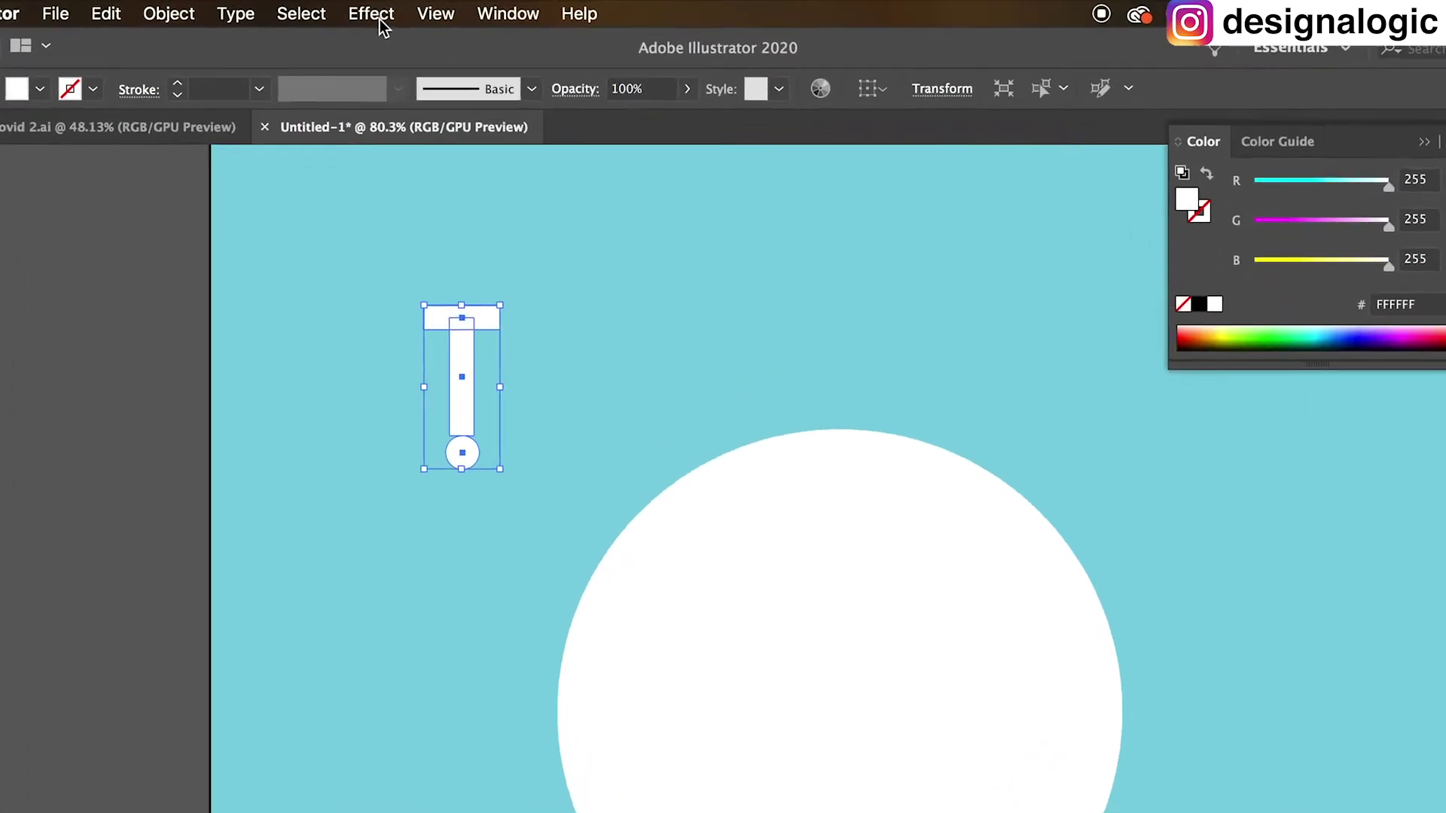
Step: In the Transform effect, set bottom-centre reference, 13 copies, angle 360/13, and turn on Preview
{"action": "left_click", "coordinate": [310, 21]}
{"action": "mouse_move", "coordinate": [261, 390]}
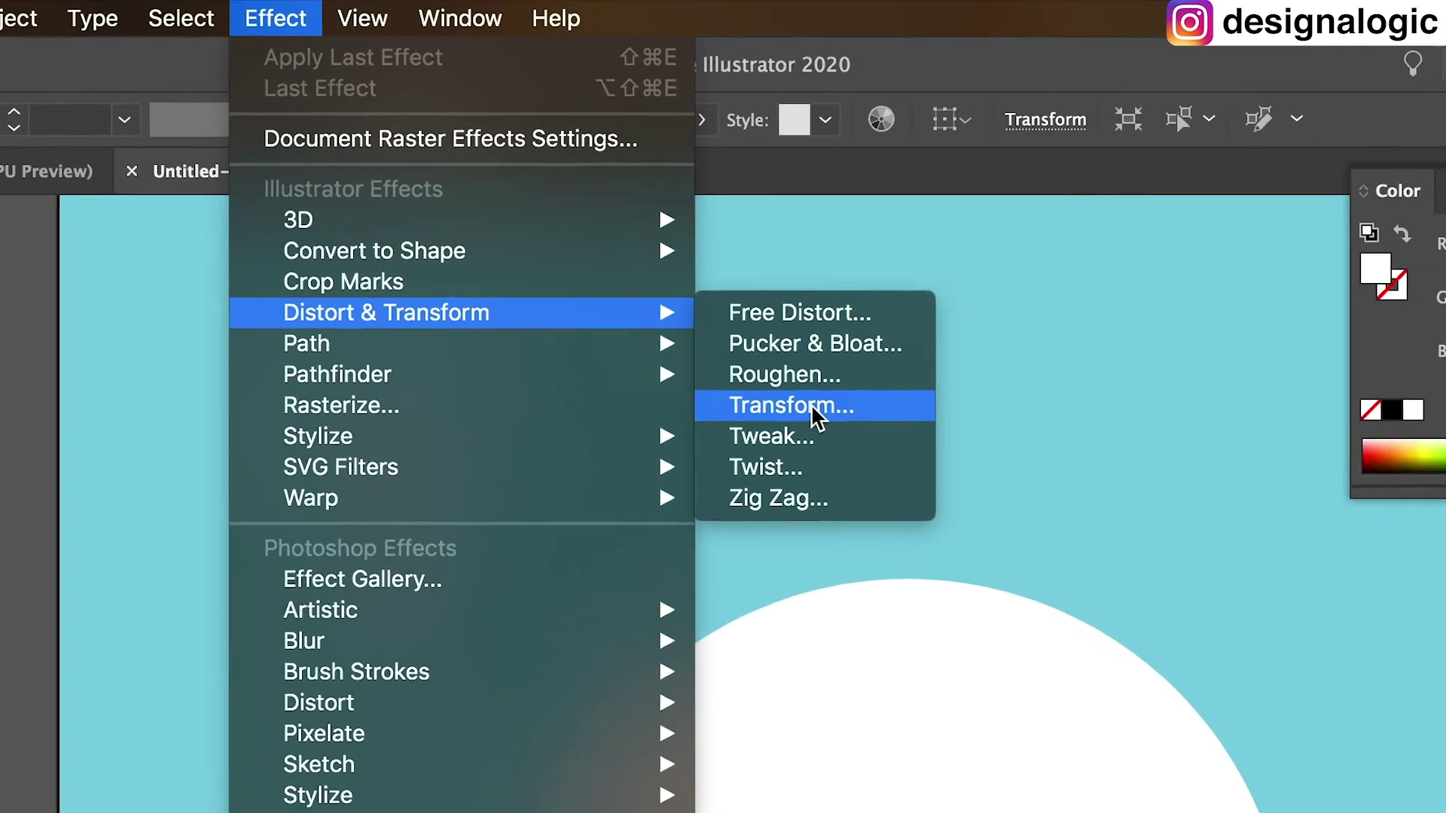
{"action": "left_click", "coordinate": [813, 408]}
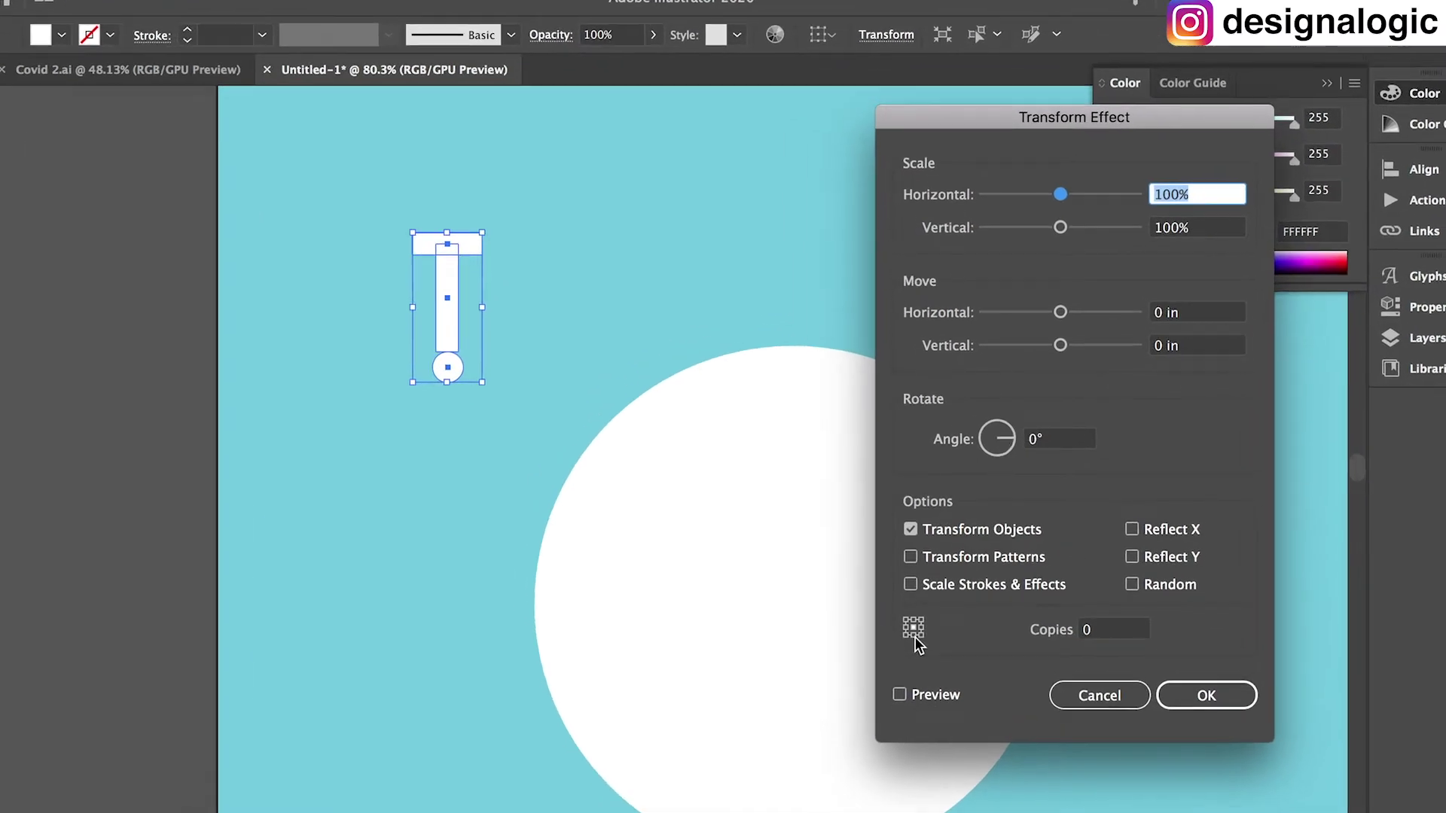
{"action": "left_click", "coordinate": [914, 637]}
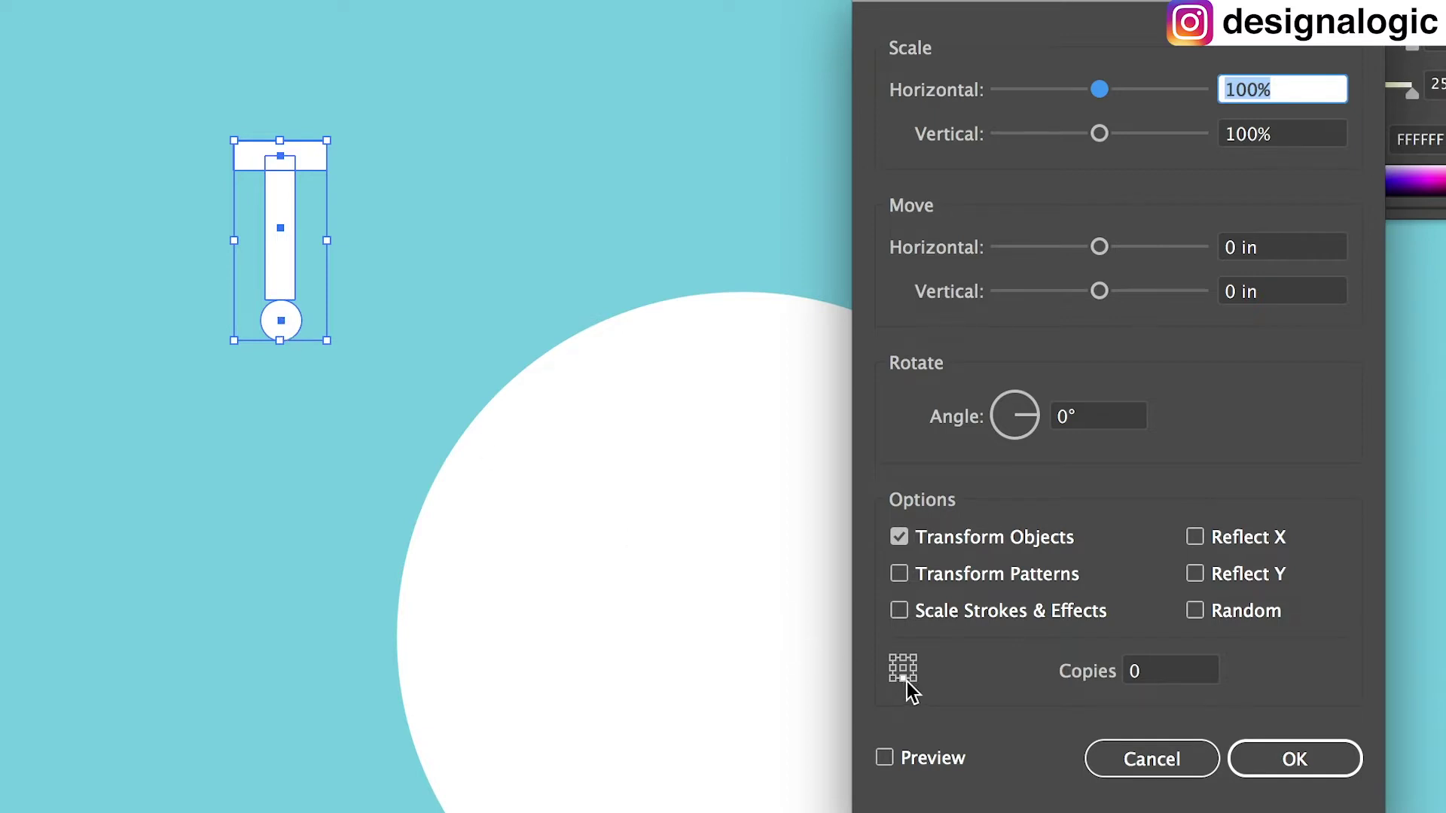
{"action": "left_click", "coordinate": [1168, 675]}
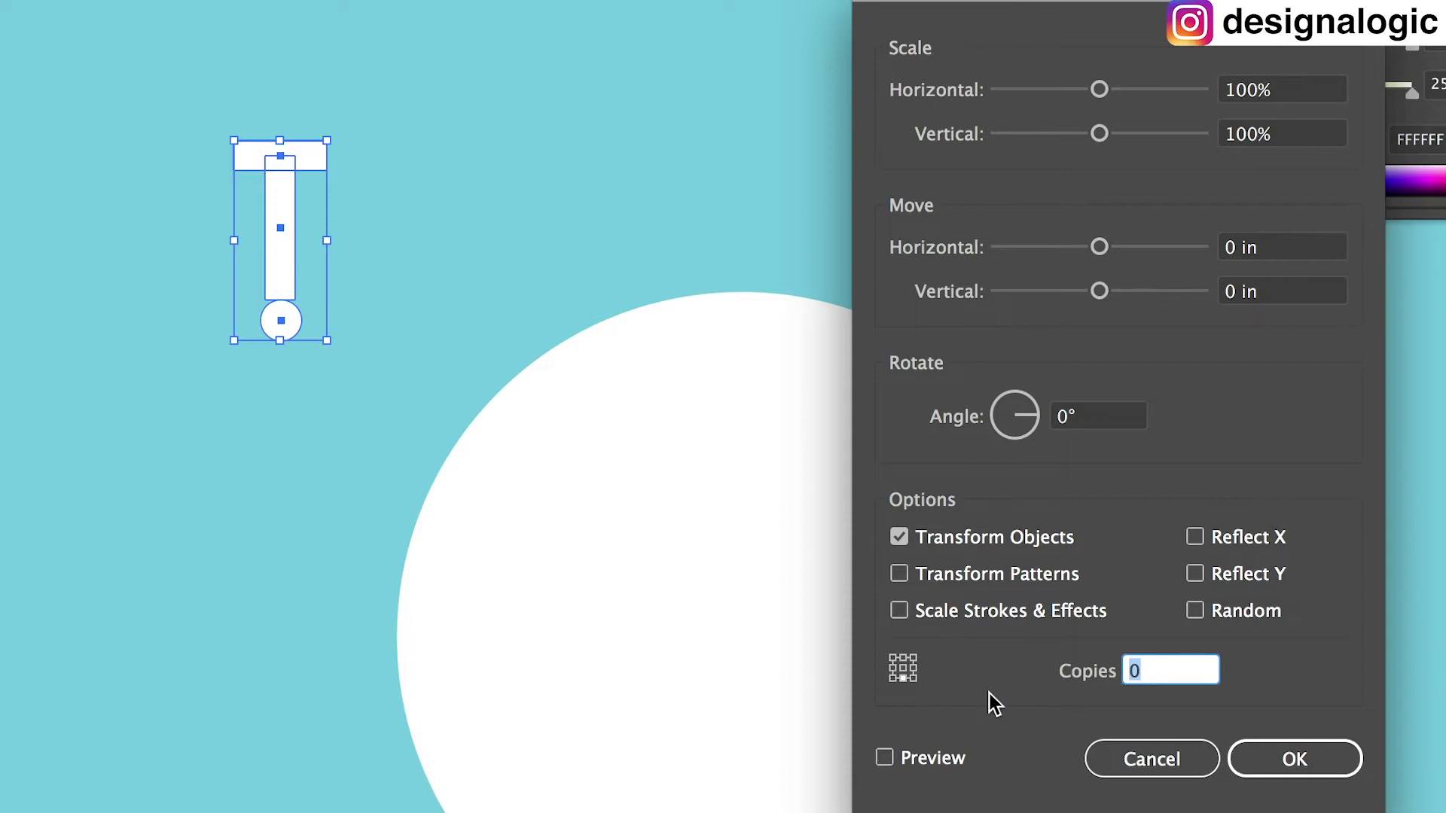
{"action": "type", "text": "13"}
{"action": "left_click", "coordinate": [1083, 419]}
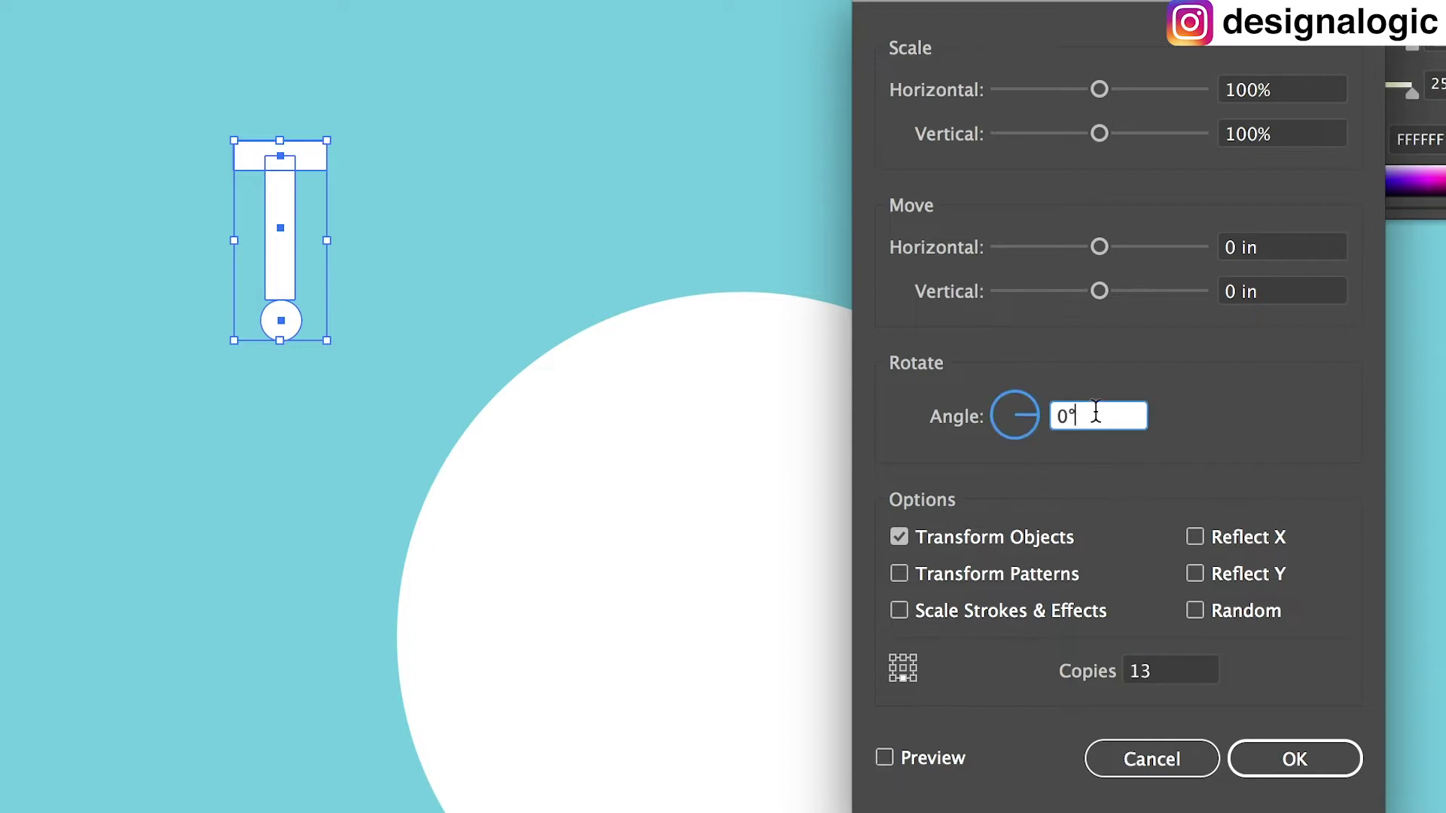
{"action": "left_click_drag", "start_coordinate": [1091, 416], "coordinate": [1055, 417]}
{"action": "type", "text": "360/13"}
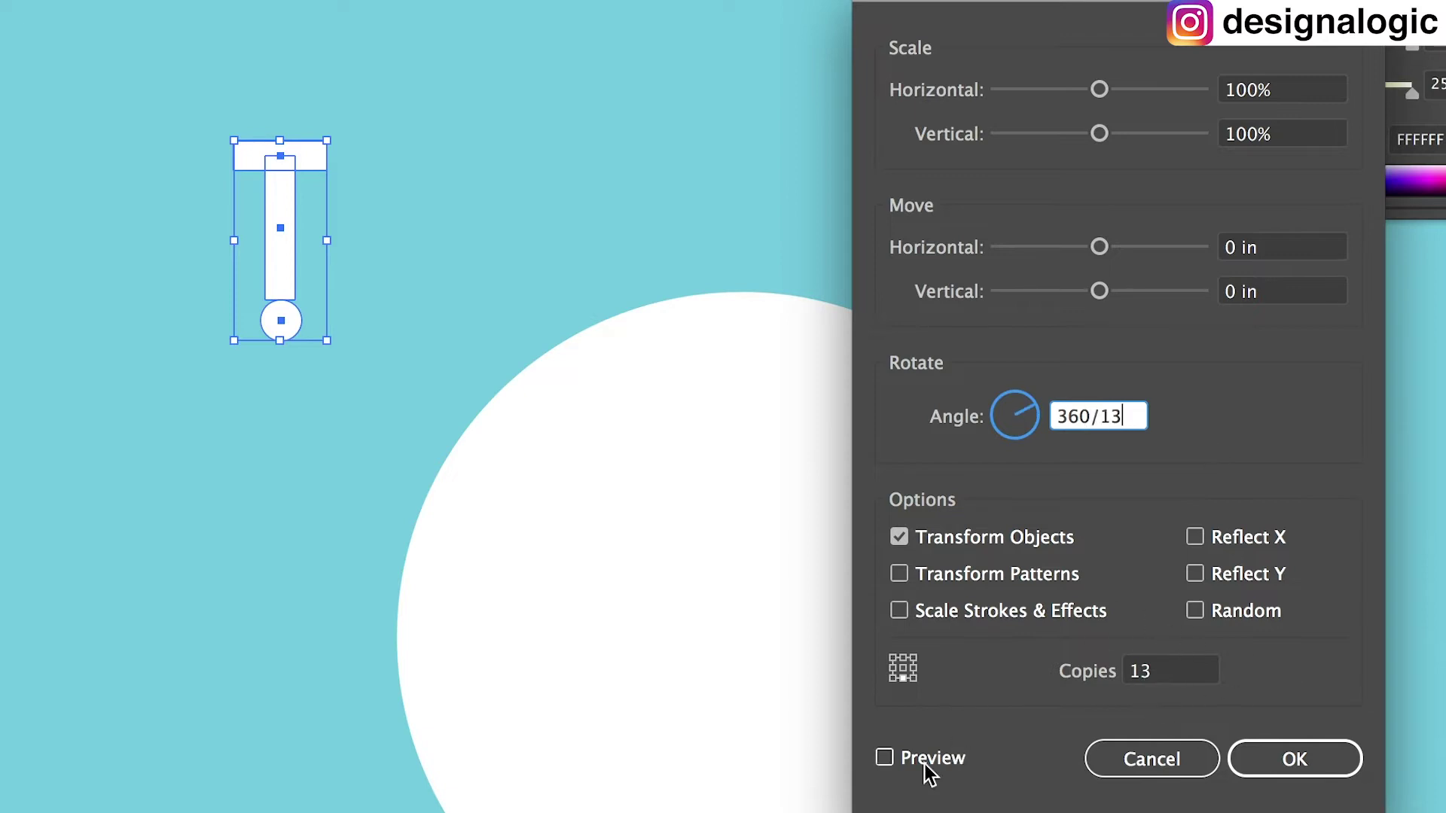
{"action": "left_click", "coordinate": [885, 758]}
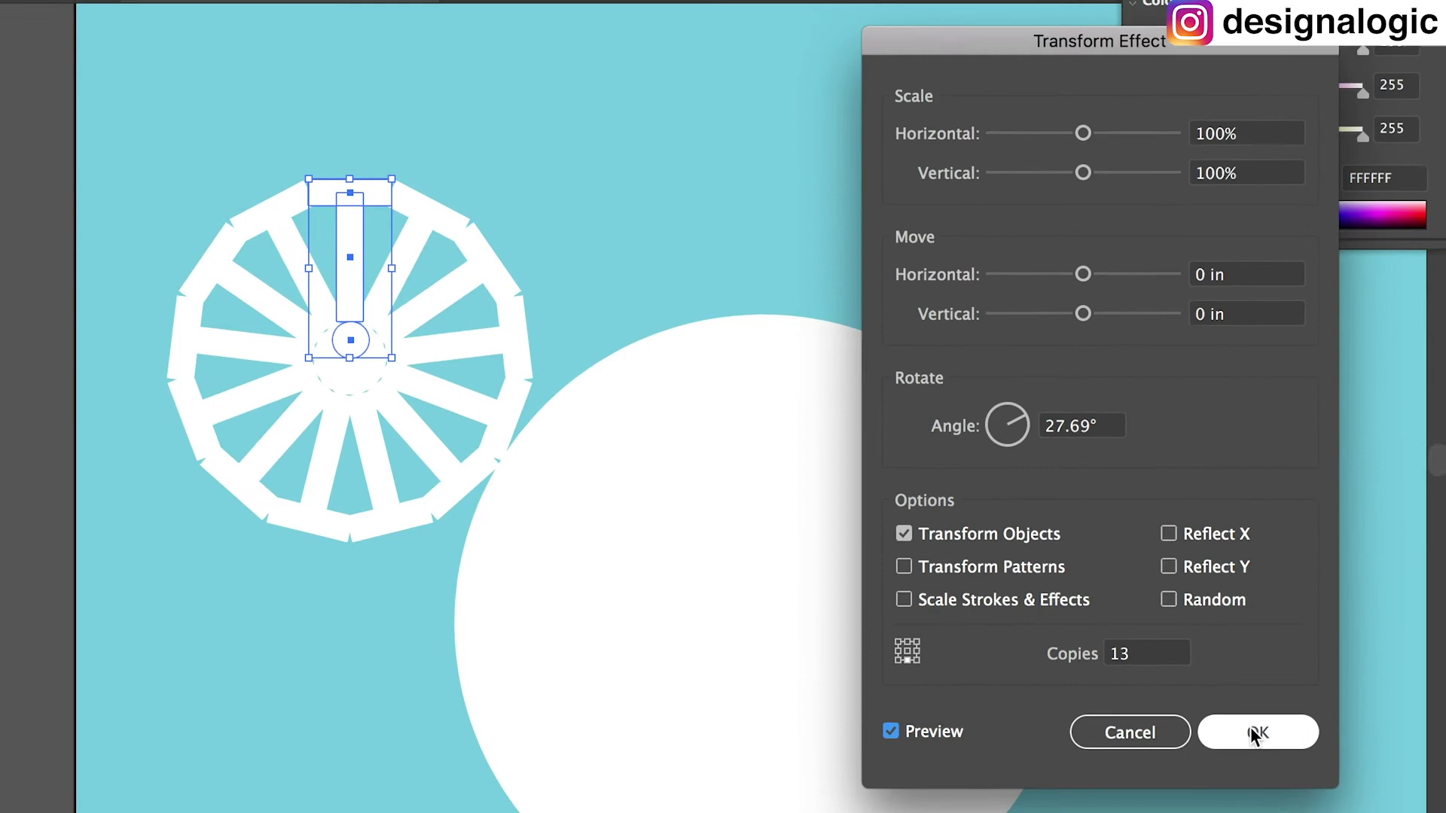
Step: Confirm the Transform effect, drag the spike ring onto the large circle's centre, and enter its group
{"action": "left_click", "coordinate": [1255, 734]}
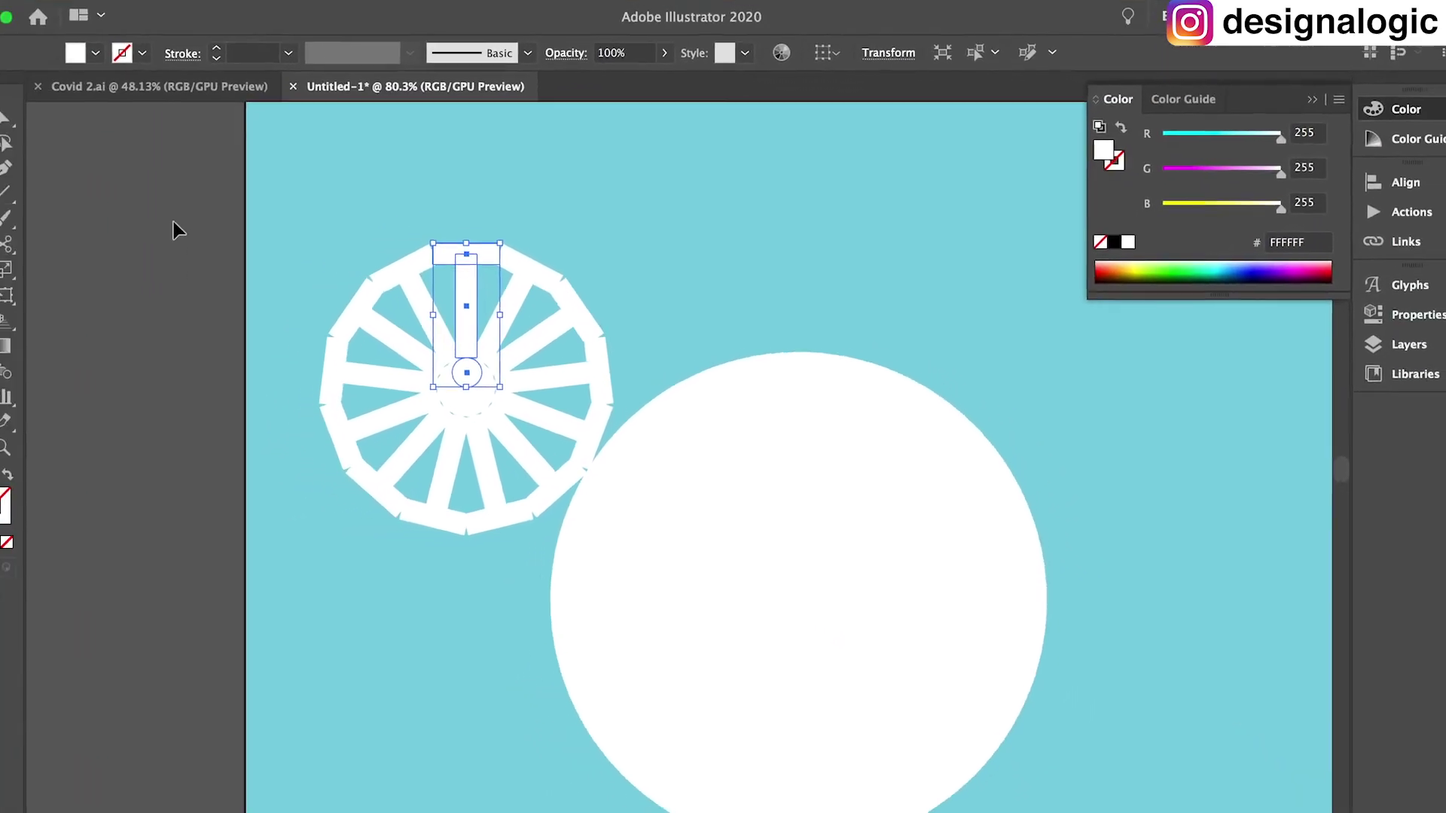
{"action": "left_click", "coordinate": [173, 221]}
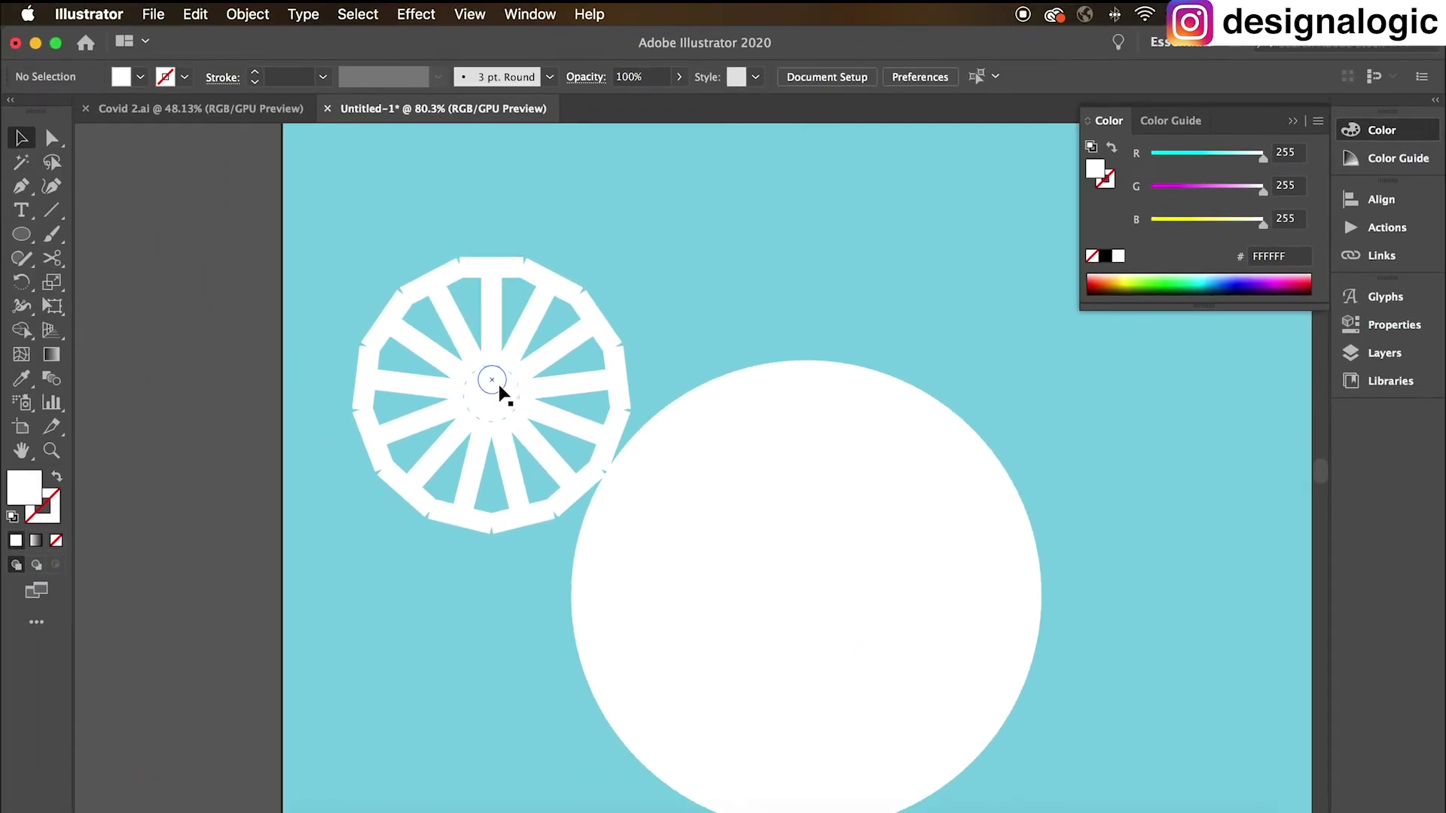
{"action": "left_click_drag", "start_coordinate": [501, 391], "coordinate": [811, 585]}
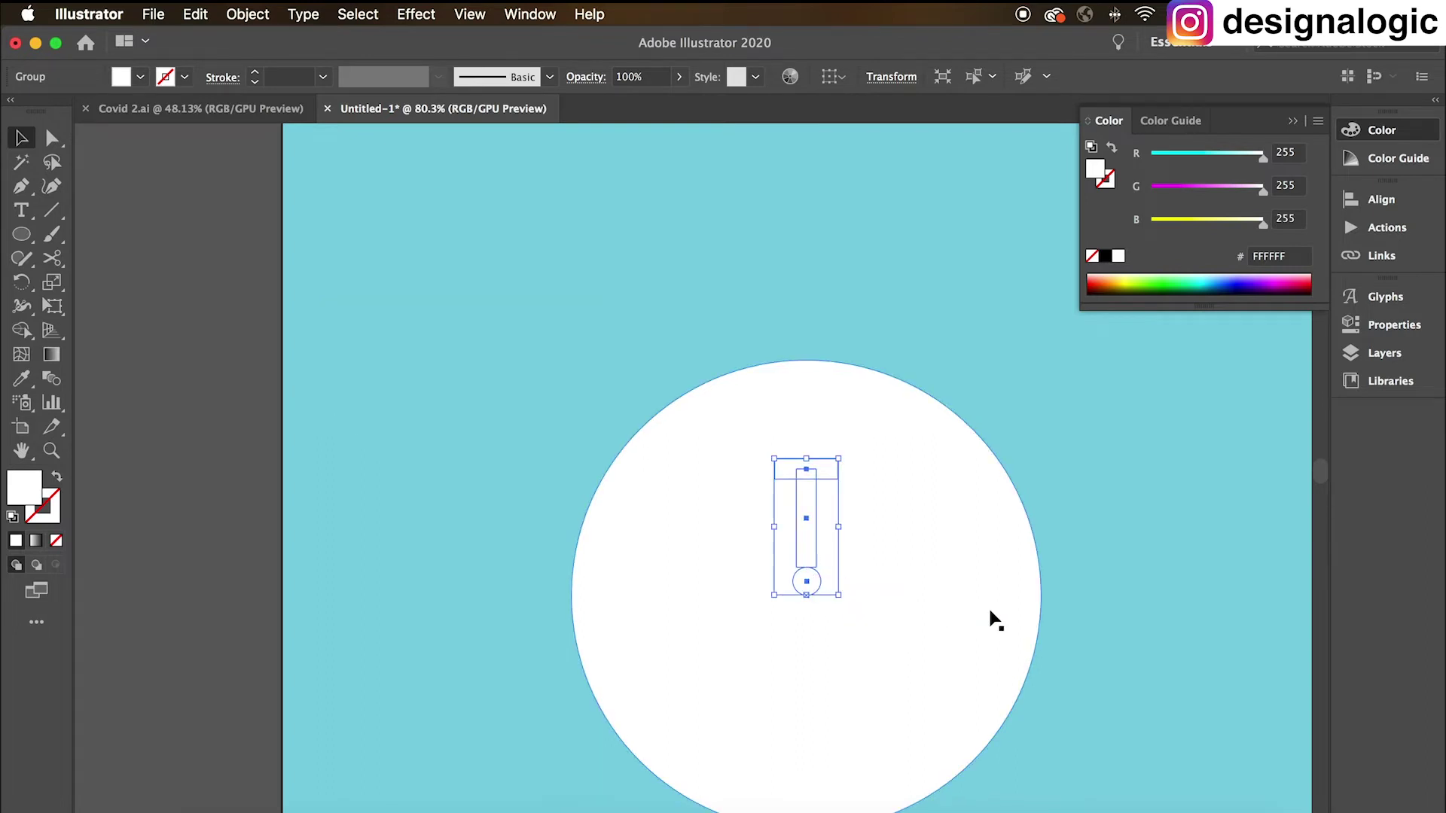
{"action": "scroll", "coordinate": [991, 618], "scroll_direction": "right", "scroll_amount": 2}
{"action": "scroll", "coordinate": [991, 618], "scroll_direction": "down", "scroll_amount": 2}
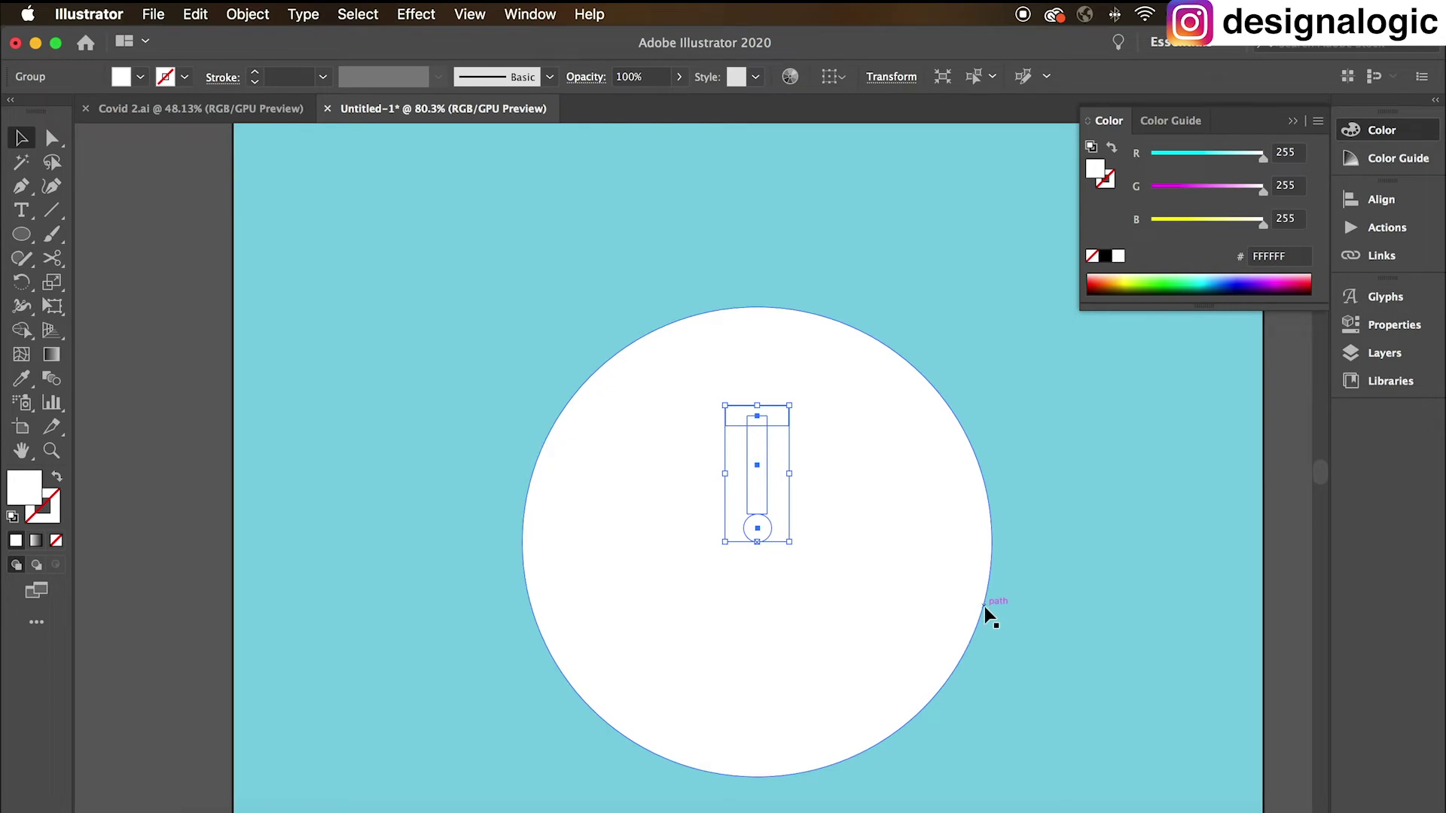
{"action": "double_click", "coordinate": [761, 435]}
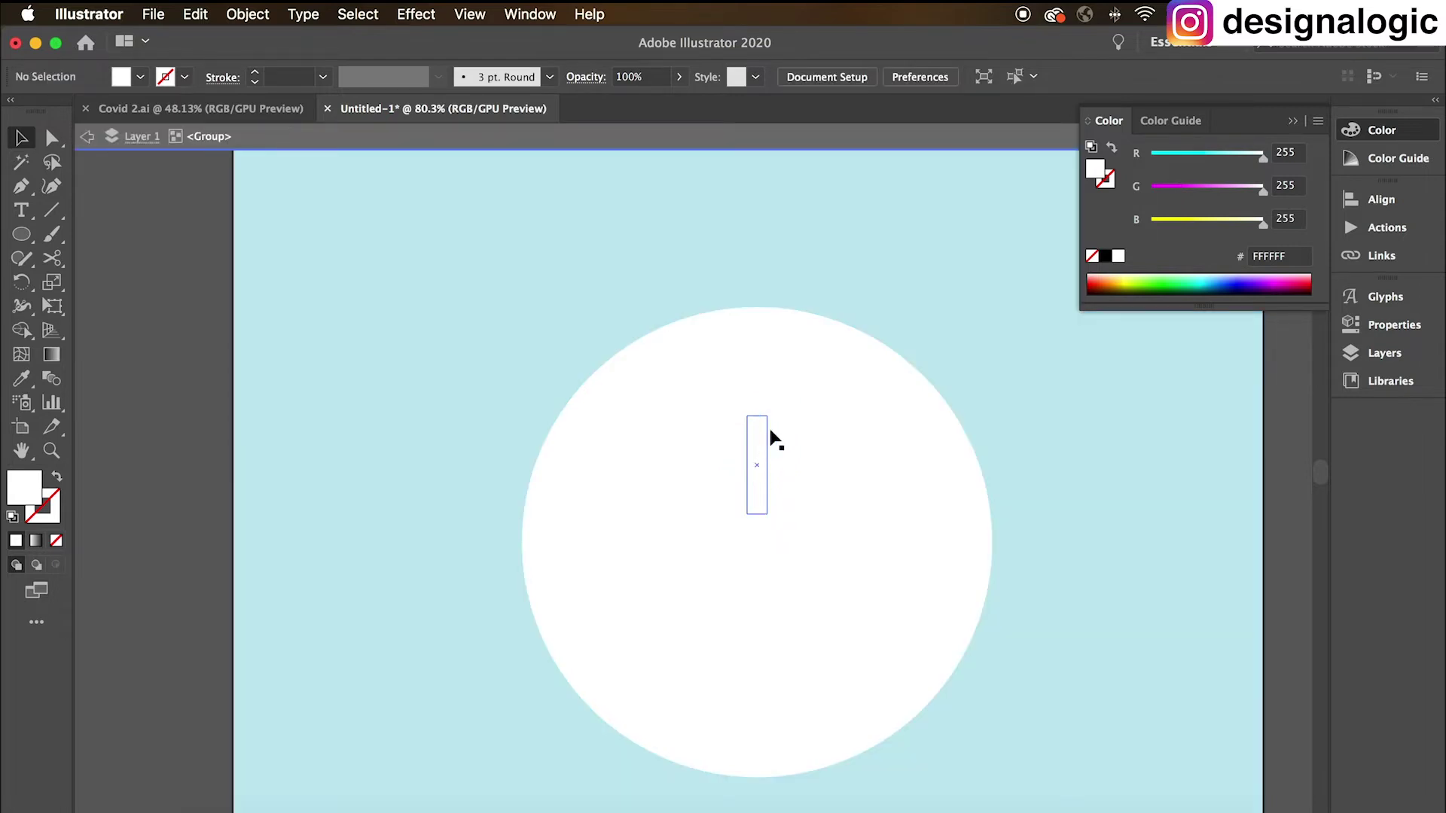
Step: Drag the spike's cap and stem upward past the circle's edge, then exit the group and zoom out
{"action": "left_click", "coordinate": [781, 413]}
{"action": "left_click", "coordinate": [768, 415], "text": "shift"}
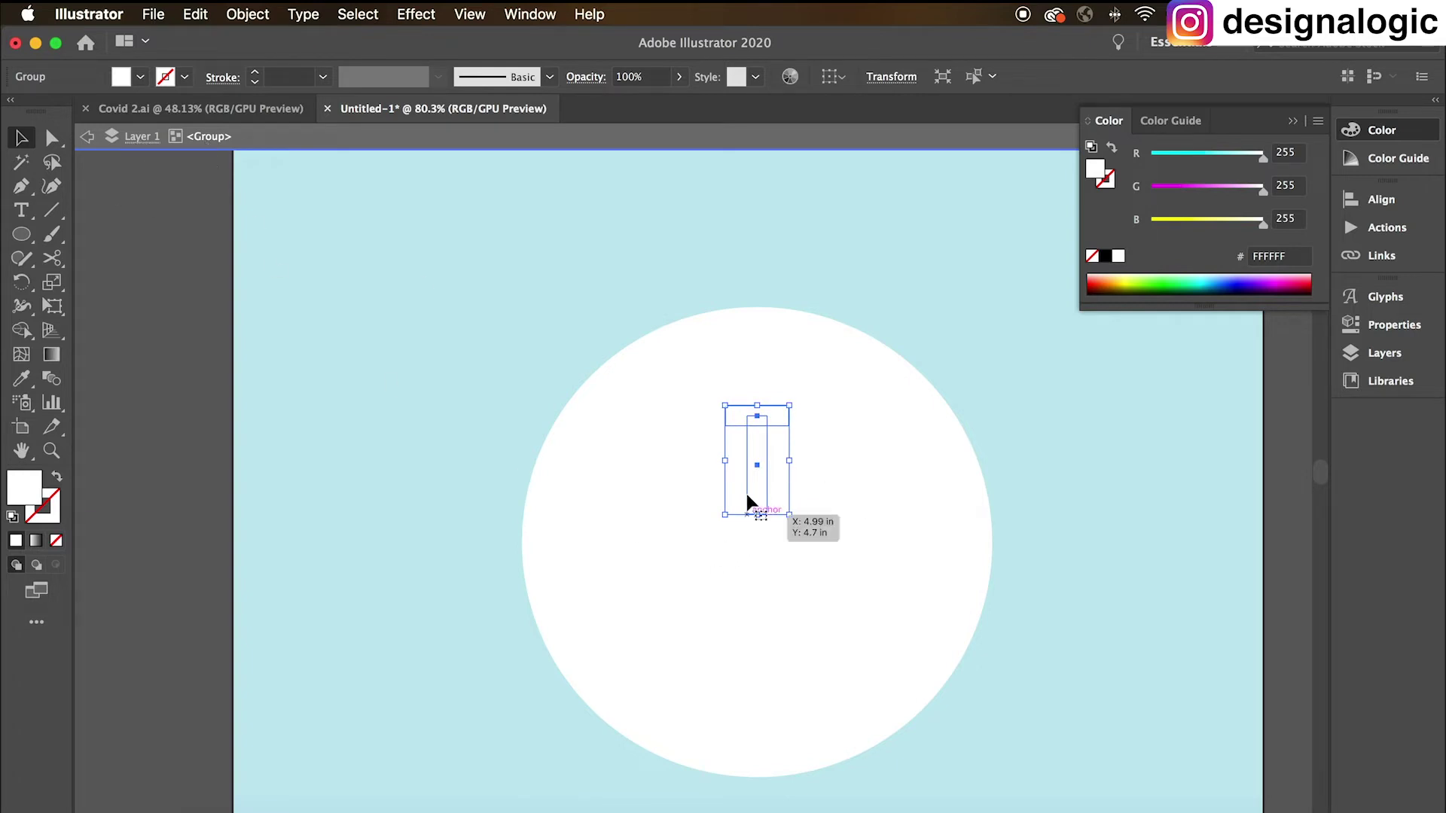
{"action": "left_click_drag", "start_coordinate": [756, 487], "coordinate": [760, 317]}
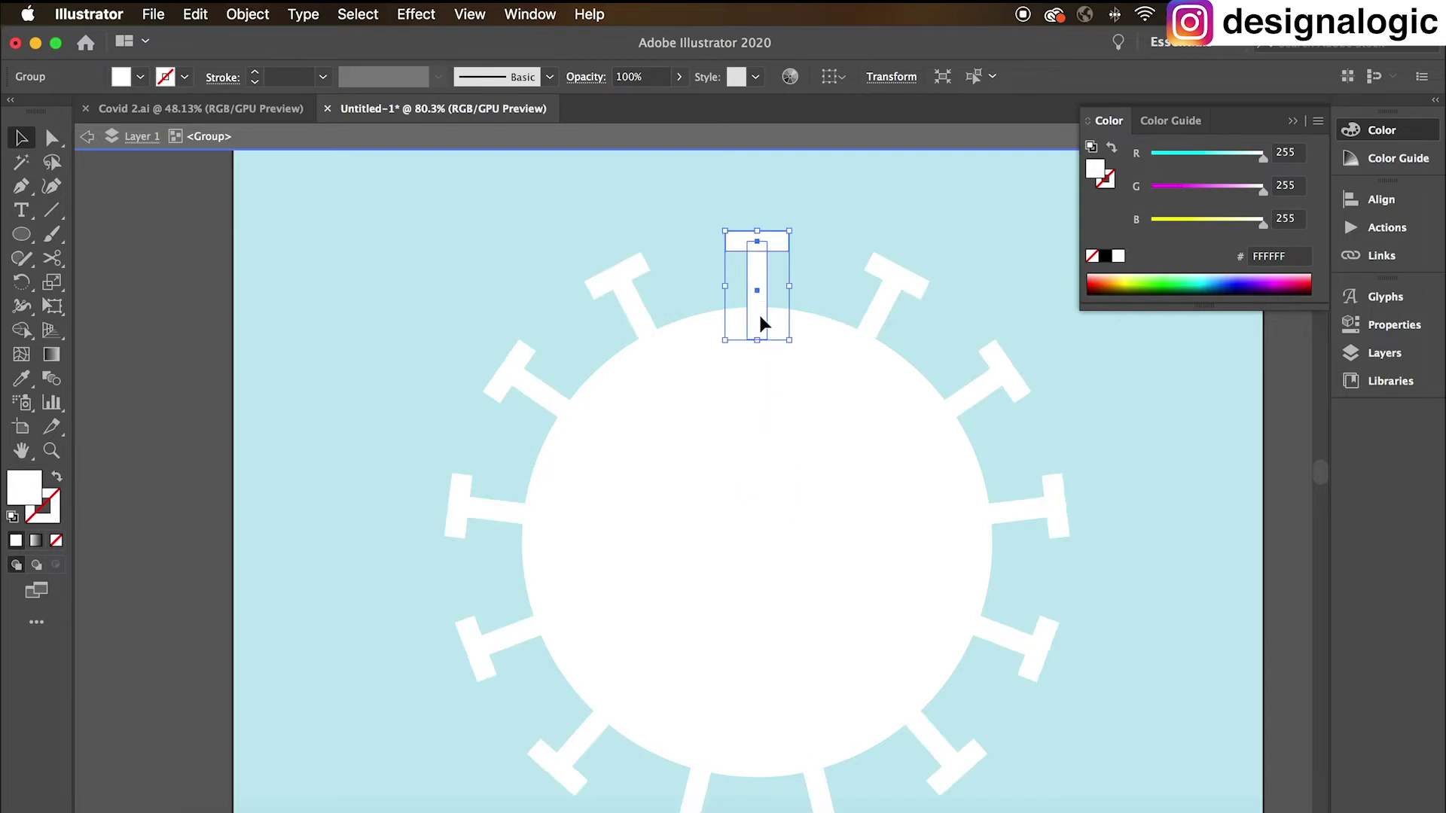
{"action": "double_click", "coordinate": [204, 569]}
{"action": "scroll", "coordinate": [584, 603], "scroll_direction": "right", "scroll_amount": 3}
{"action": "scroll", "coordinate": [585, 603], "scroll_direction": "down", "scroll_amount": 2}
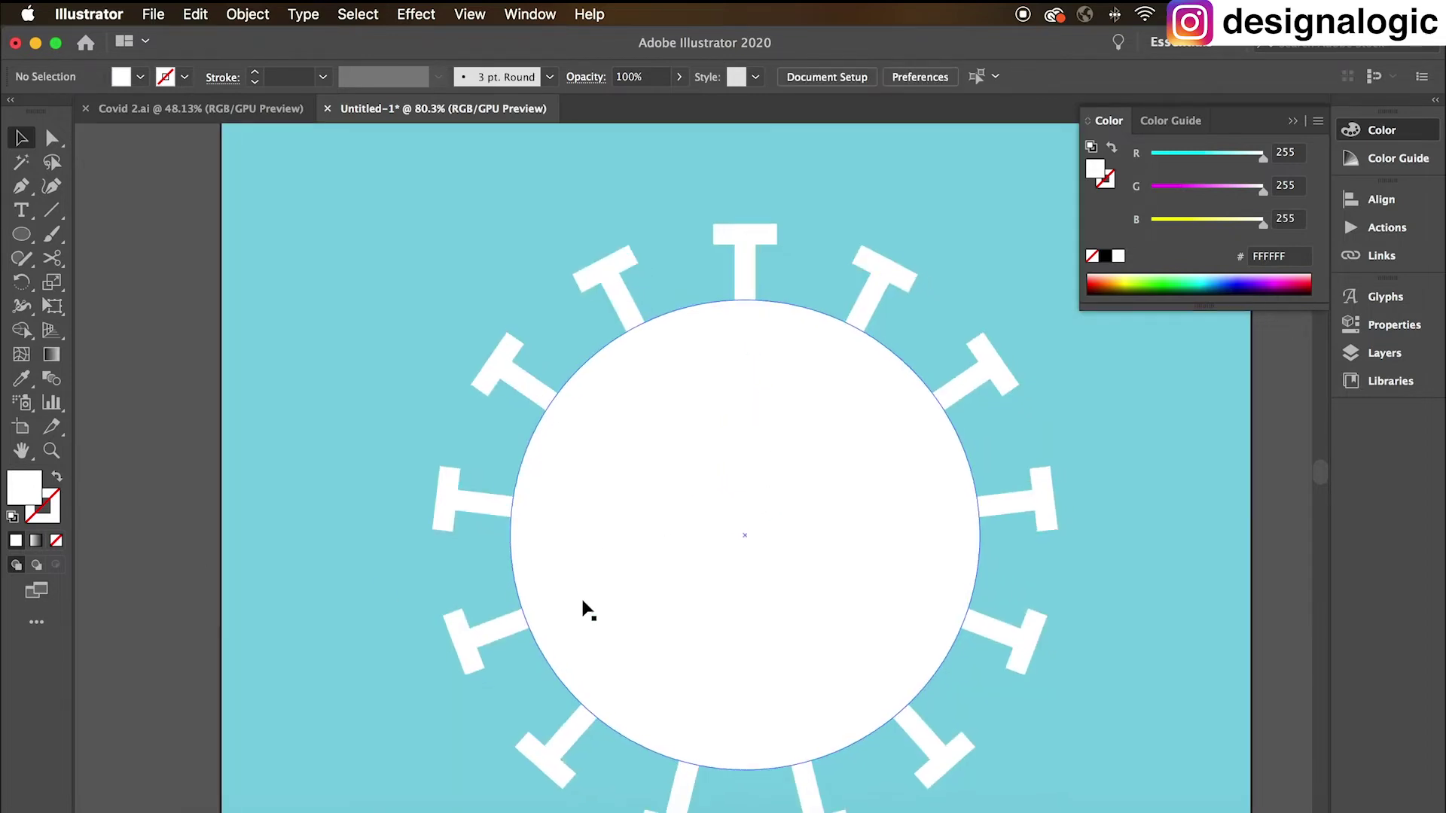
{"action": "left_click_drag", "start_coordinate": [828, 497], "coordinate": [716, 546]}
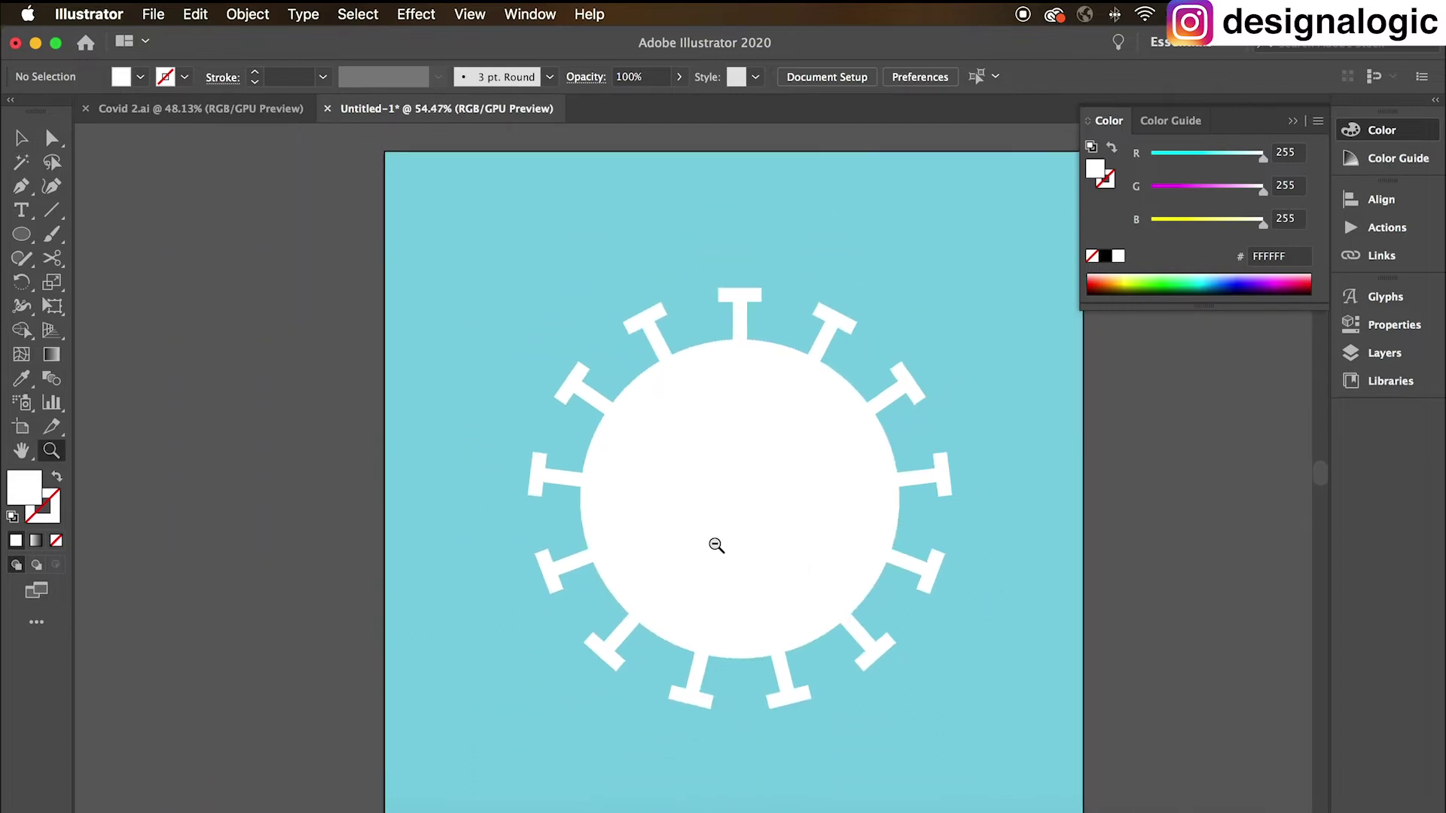
{"action": "key", "text": "v"}
{"action": "scroll", "coordinate": [717, 554], "scroll_direction": "right", "scroll_amount": 3}
{"action": "scroll", "coordinate": [716, 554], "scroll_direction": "down", "scroll_amount": 1}
{"action": "scroll", "coordinate": [781, 546], "scroll_direction": "up", "scroll_amount": 1}
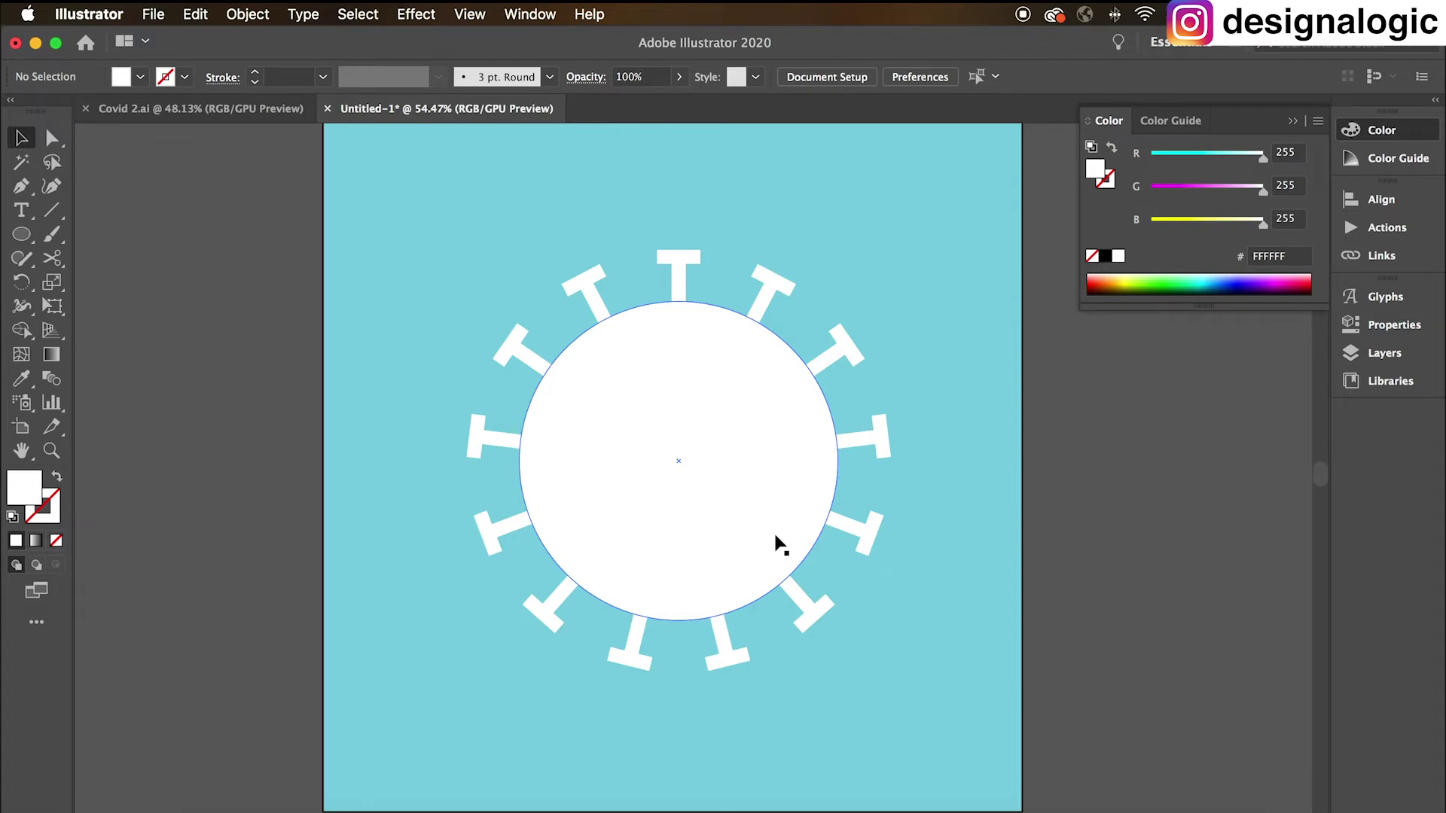
{"action": "scroll", "coordinate": [802, 561], "scroll_direction": "up", "scroll_amount": 2}
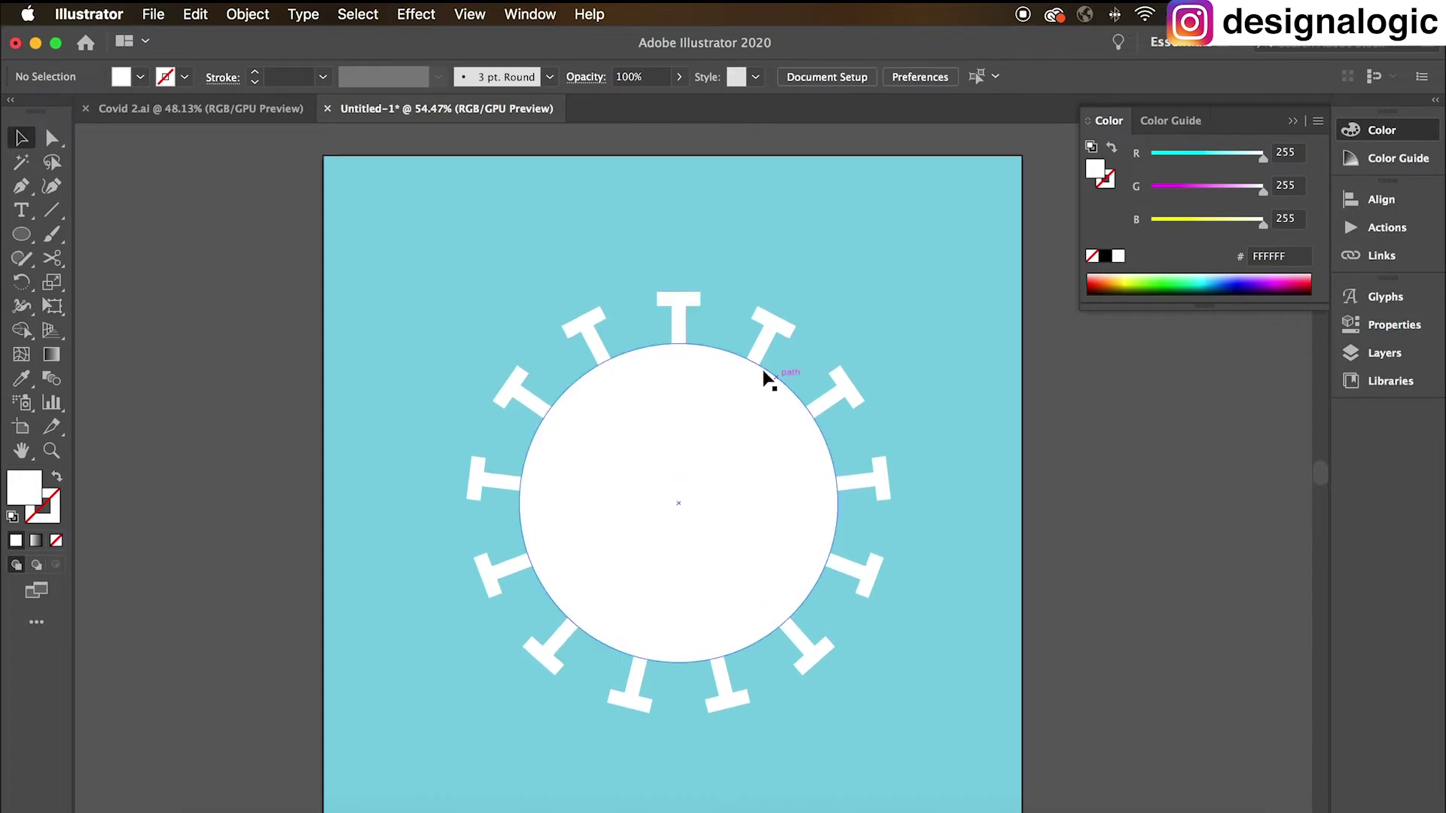
Step: Zoom on the top spike, stretch the spike group taller, and undo a stray move to keep it centred
{"action": "left_click", "coordinate": [681, 324]}
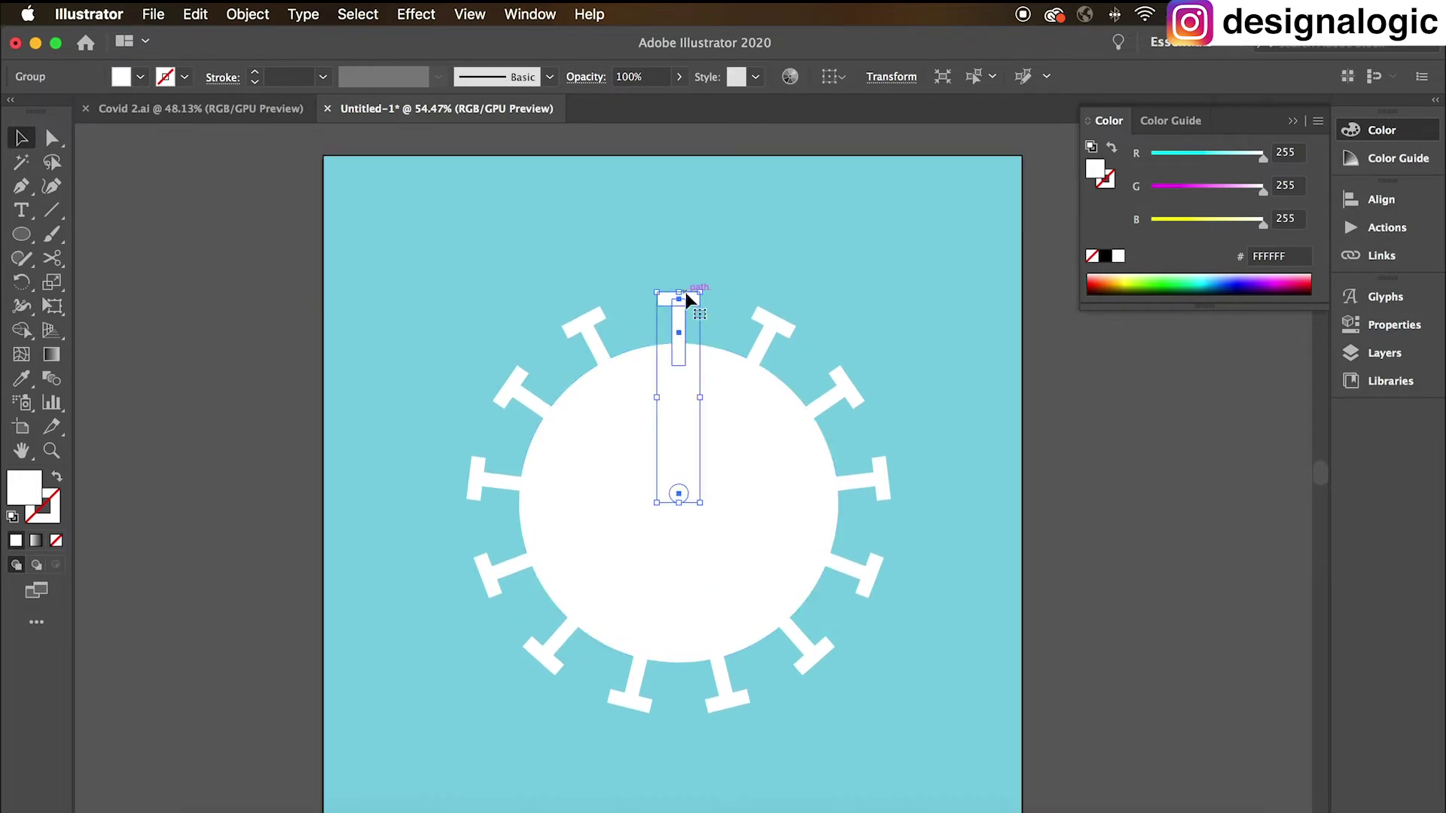
{"action": "key", "text": "z"}
{"action": "left_click_drag", "start_coordinate": [661, 284], "coordinate": [780, 231]}
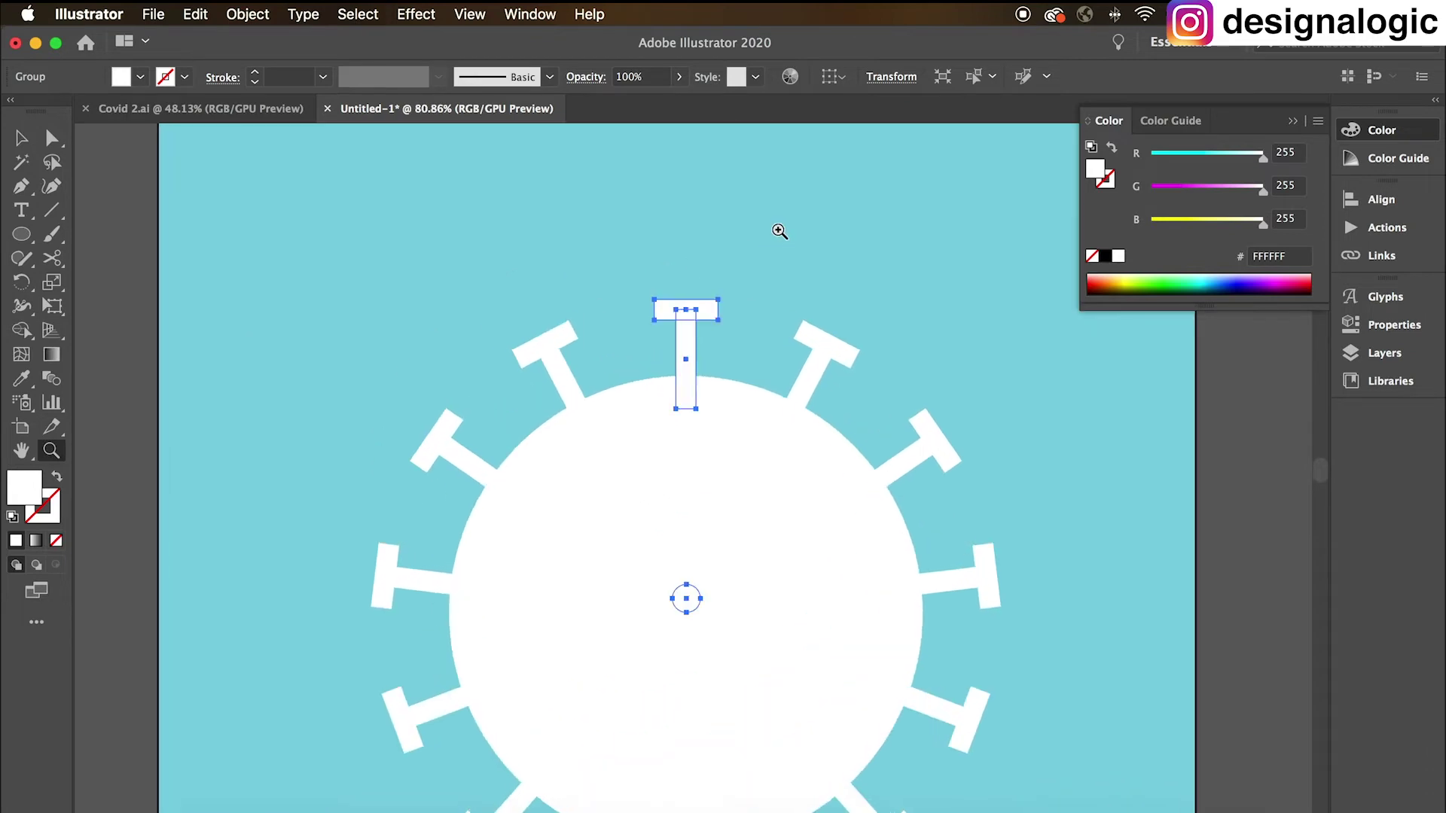
{"action": "key", "text": "v"}
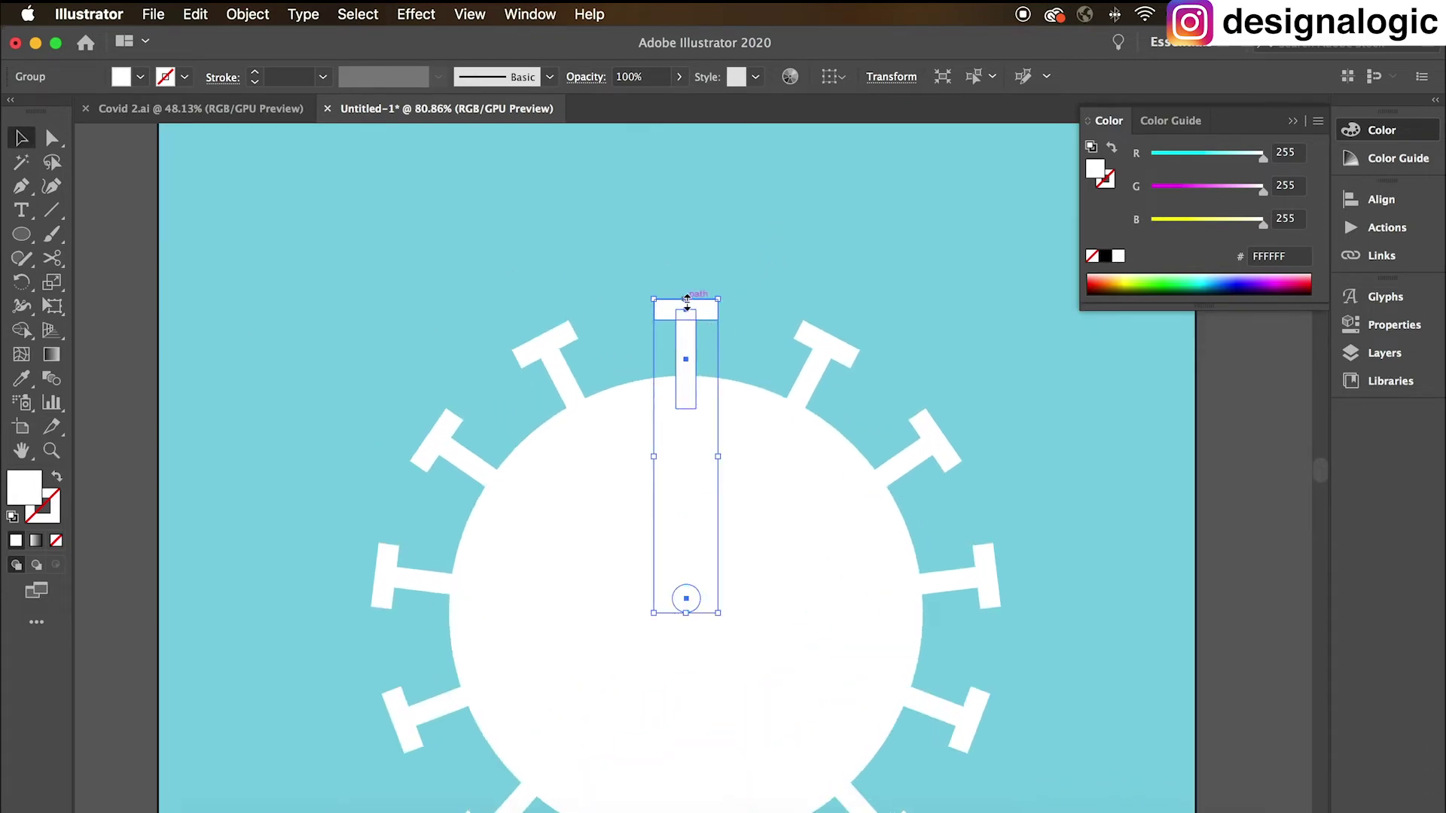
{"action": "left_click_drag", "start_coordinate": [686, 300], "coordinate": [688, 174]}
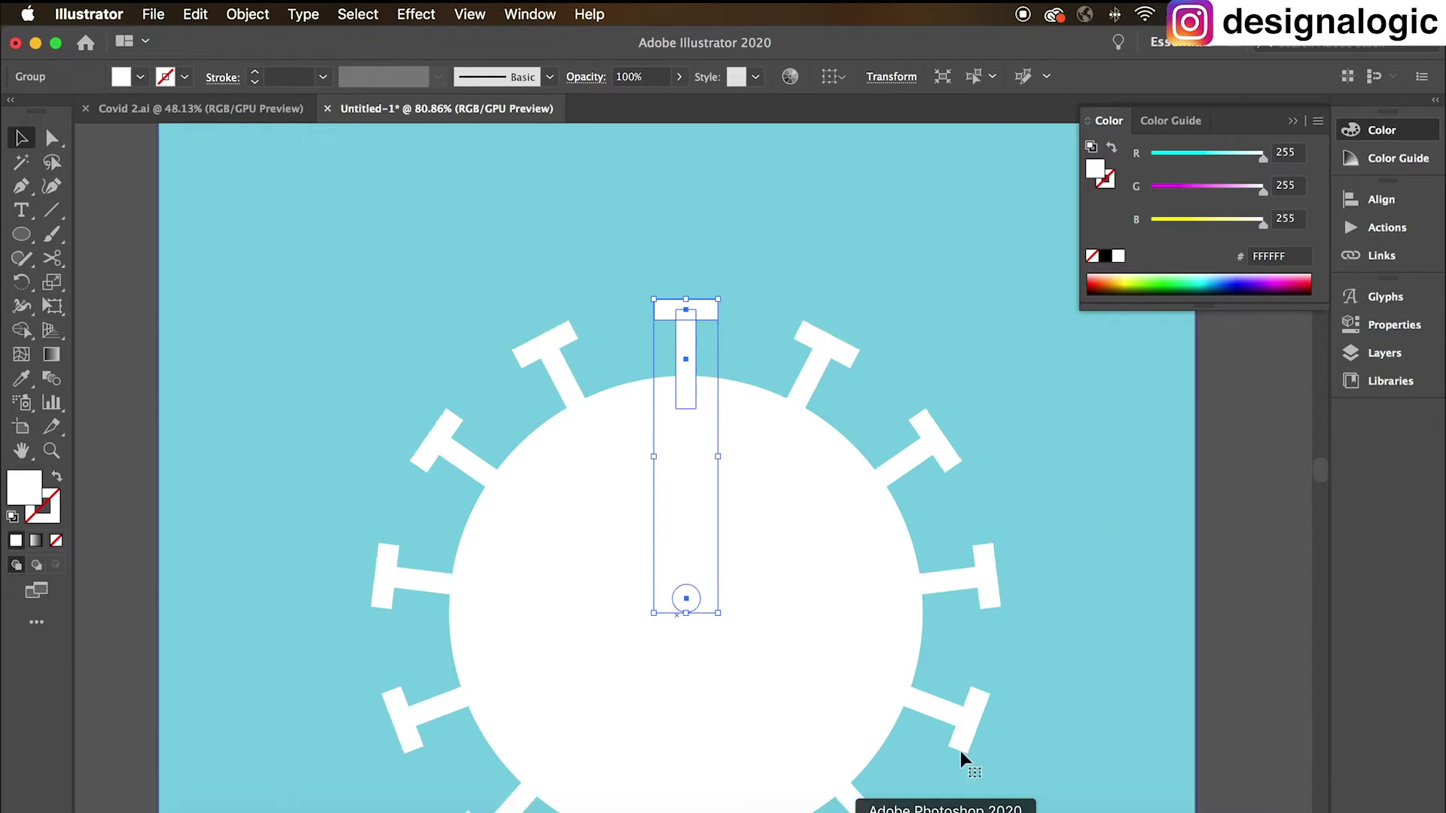
{"action": "left_click_drag", "start_coordinate": [660, 278], "coordinate": [834, 278]}
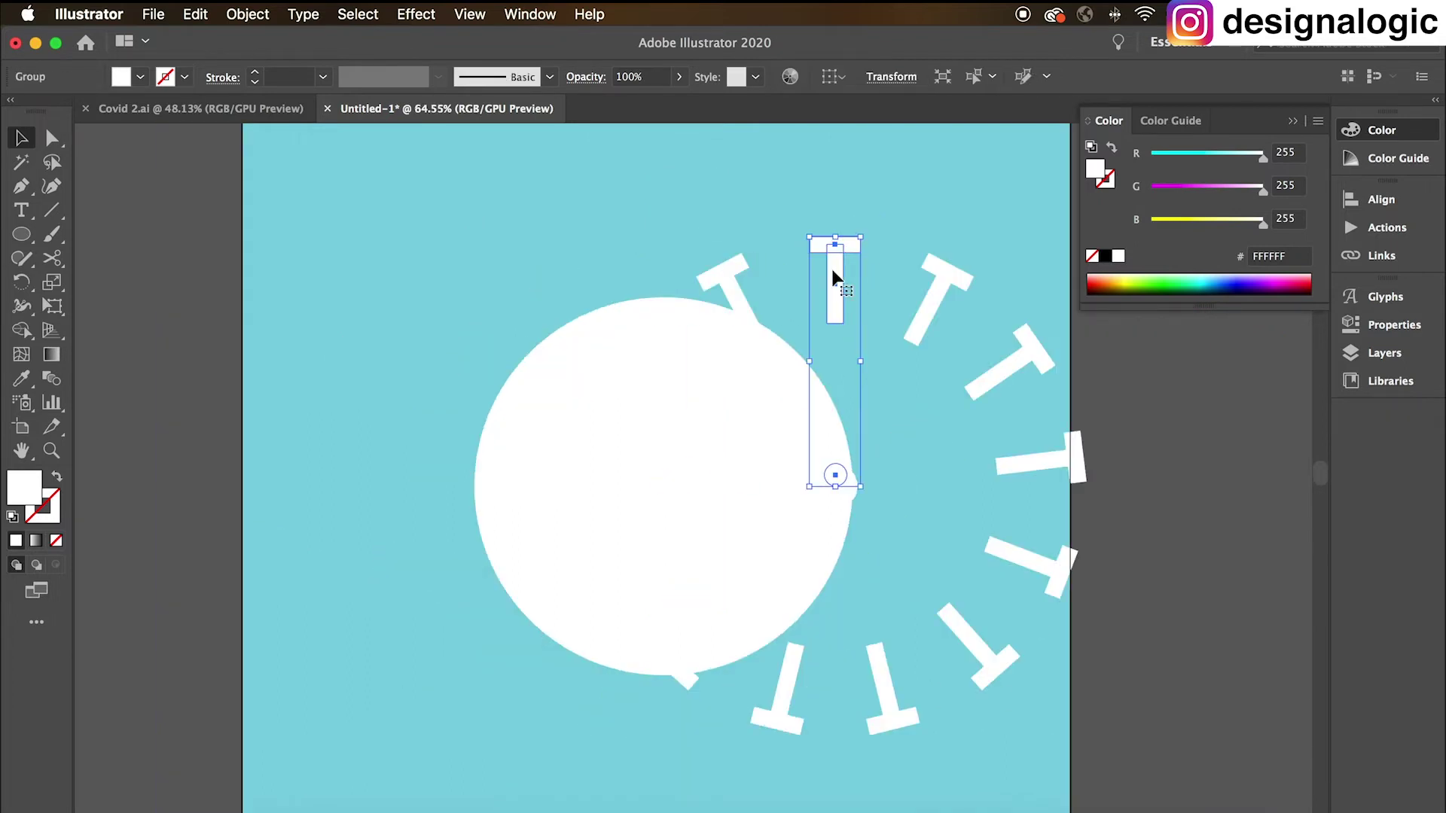
{"action": "key", "text": "super+z"}
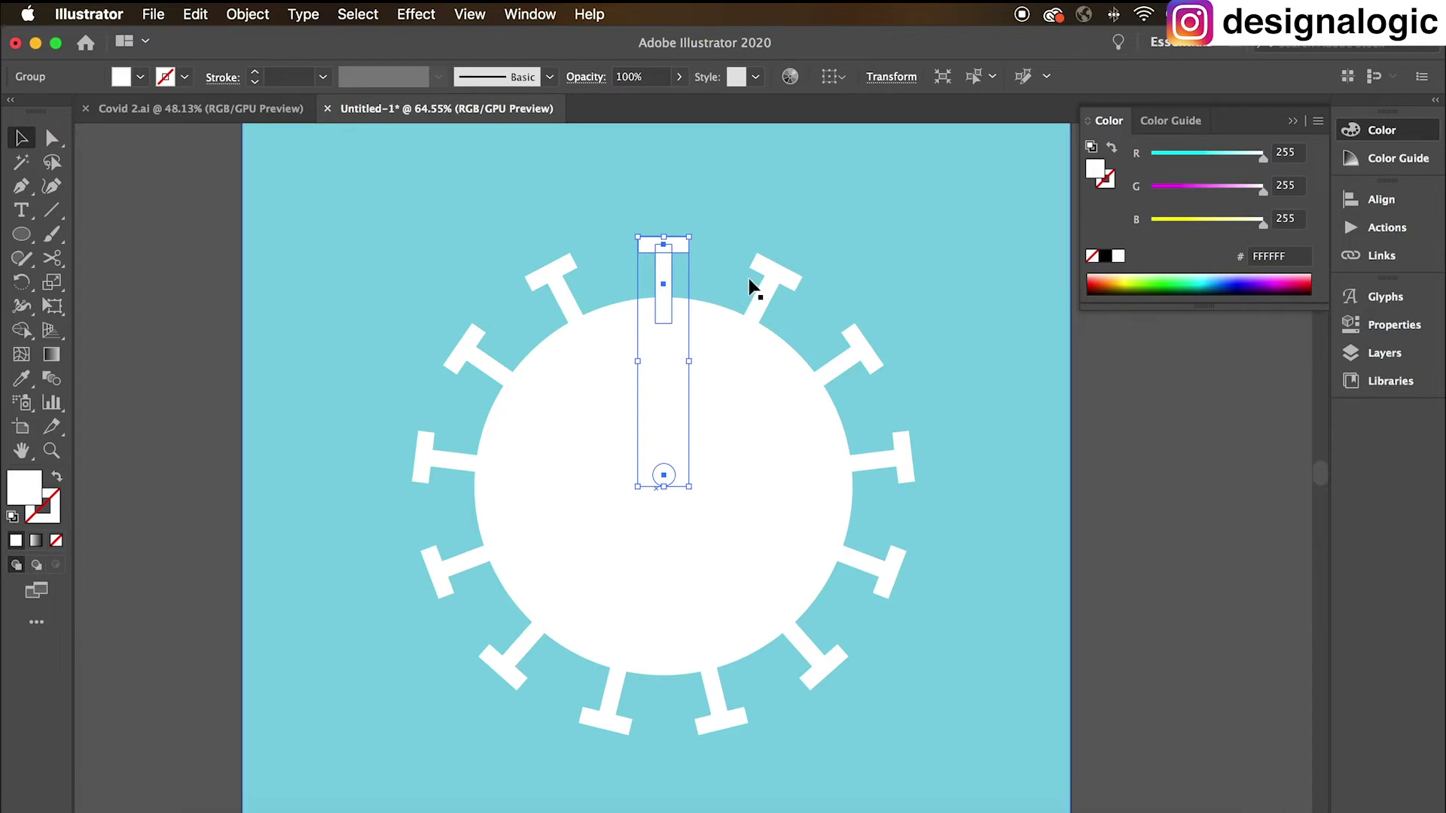
Step: Expand the spike ring's appearance, select everything, and Unite it with the circle in Pathfinder
{"action": "left_click", "coordinate": [253, 13]}
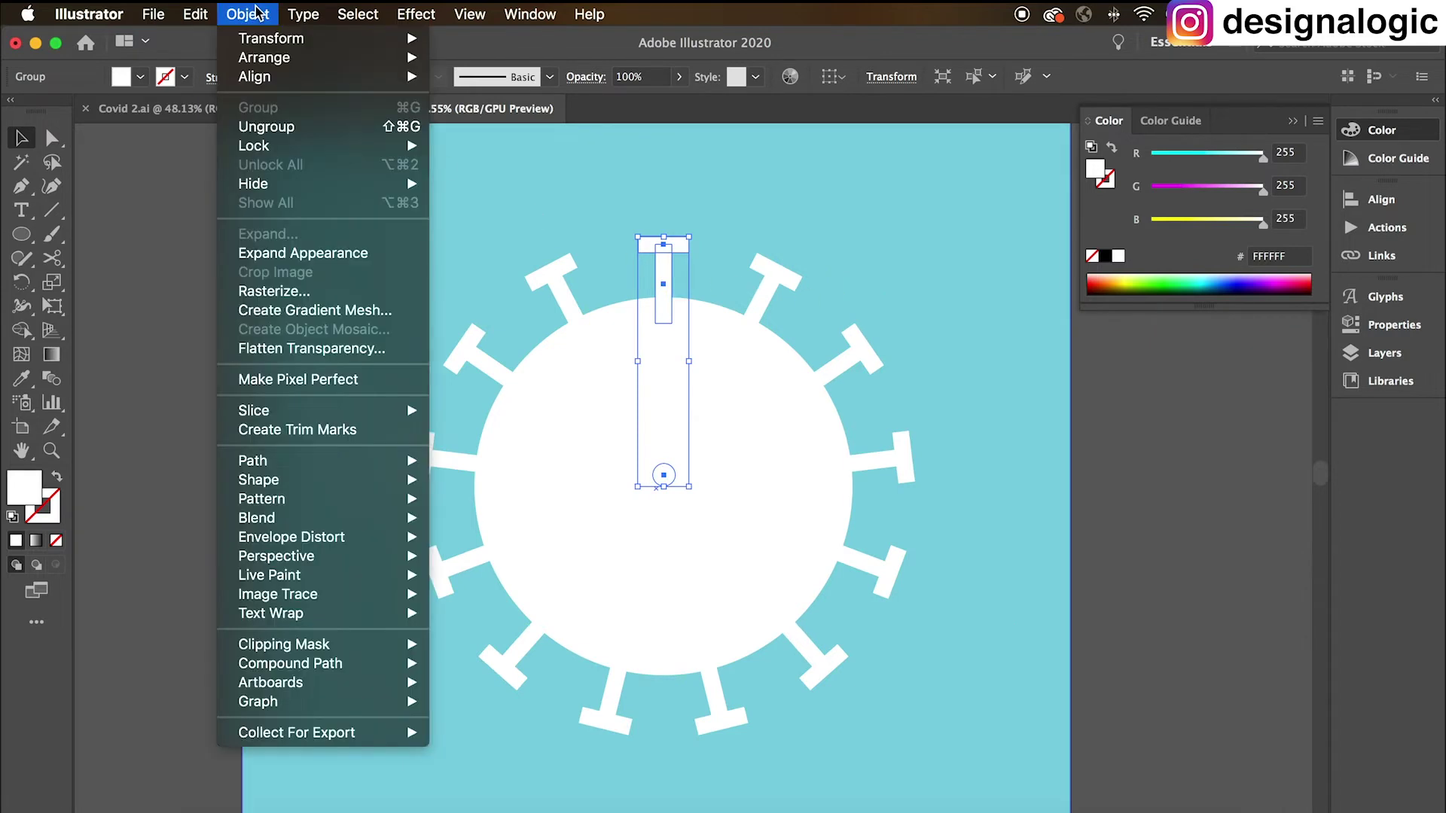
{"action": "left_click", "coordinate": [324, 255]}
{"action": "left_click_drag", "start_coordinate": [631, 128], "coordinate": [431, 671]}
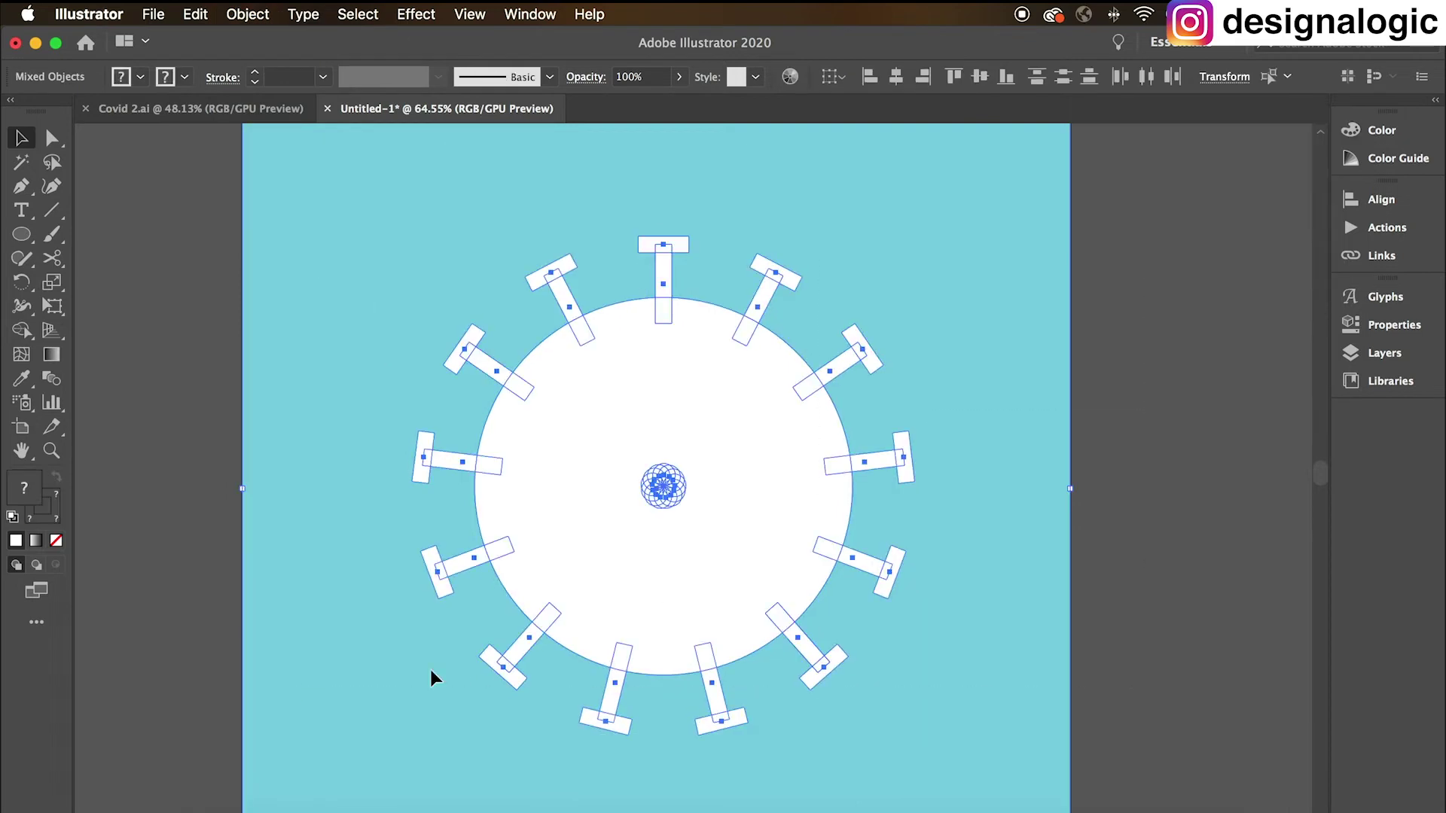
{"action": "left_click", "coordinate": [1392, 326]}
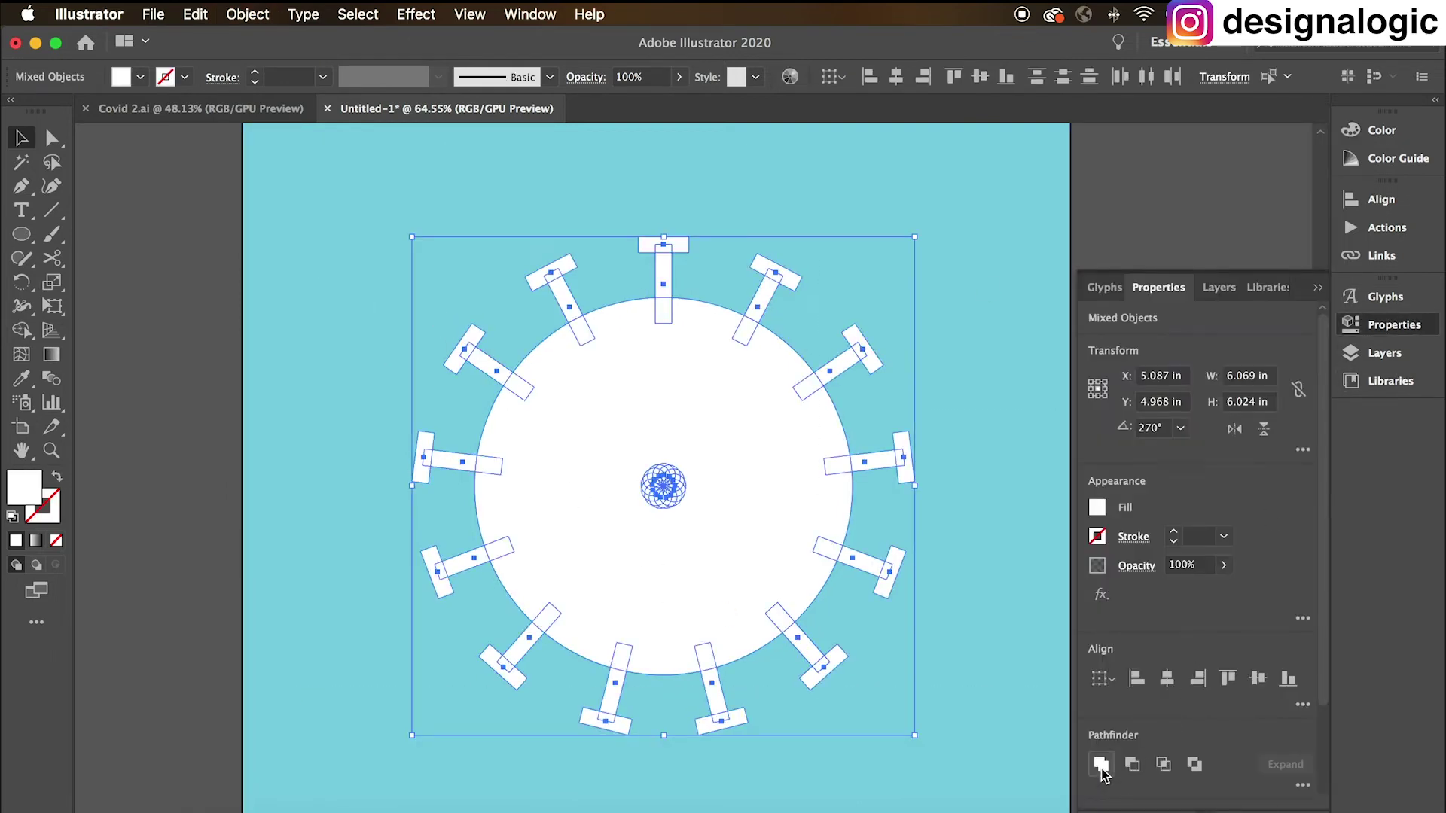
{"action": "left_click", "coordinate": [1101, 764]}
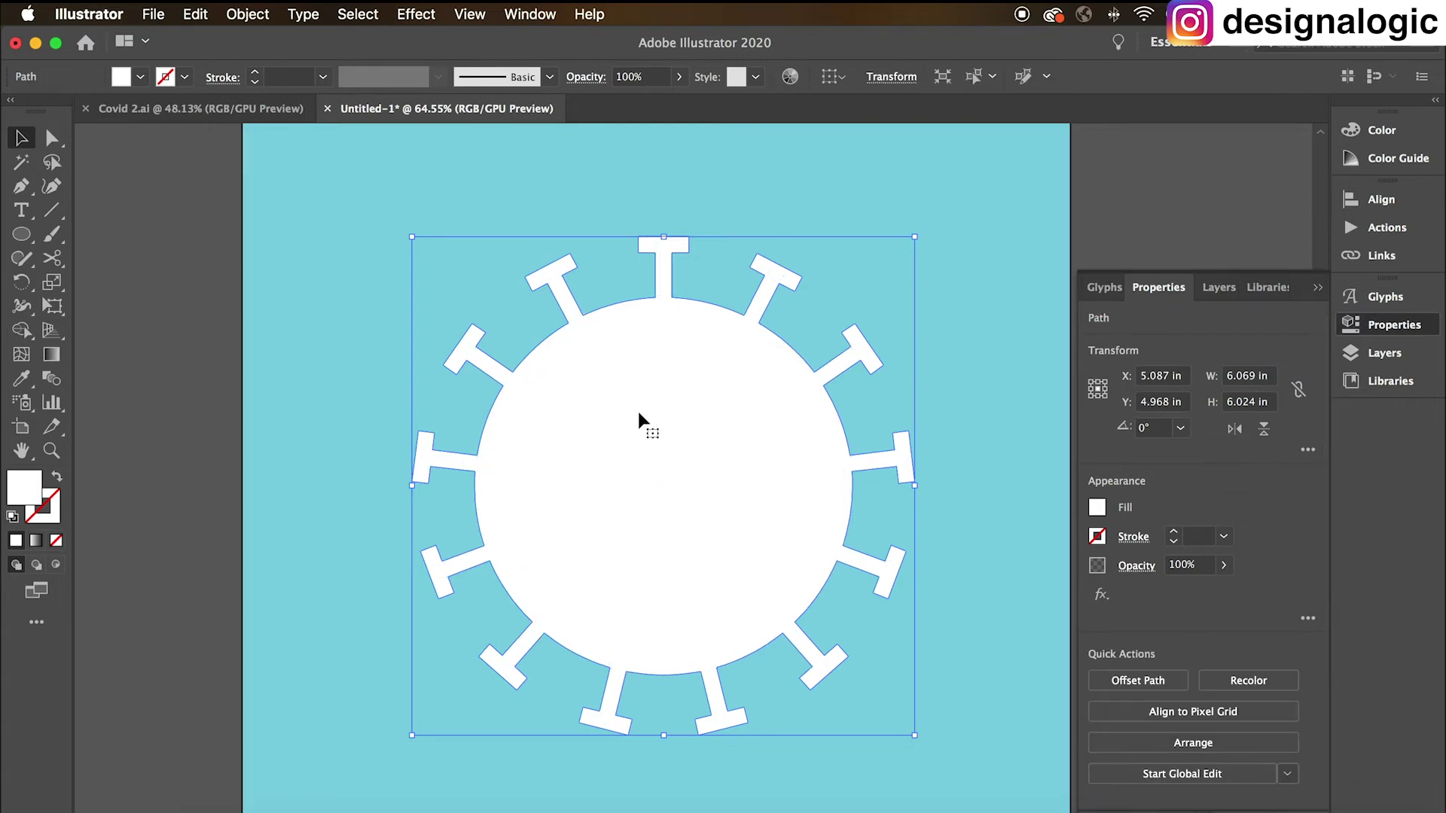
{"action": "mouse_move", "coordinate": [639, 420]}
{"action": "left_mouse_down"}
{"action": "mouse_move", "coordinate": [296, 400]}
{"action": "mouse_move", "coordinate": [693, 406]}
{"action": "mouse_move", "coordinate": [660, 401]}
{"action": "left_mouse_up"}
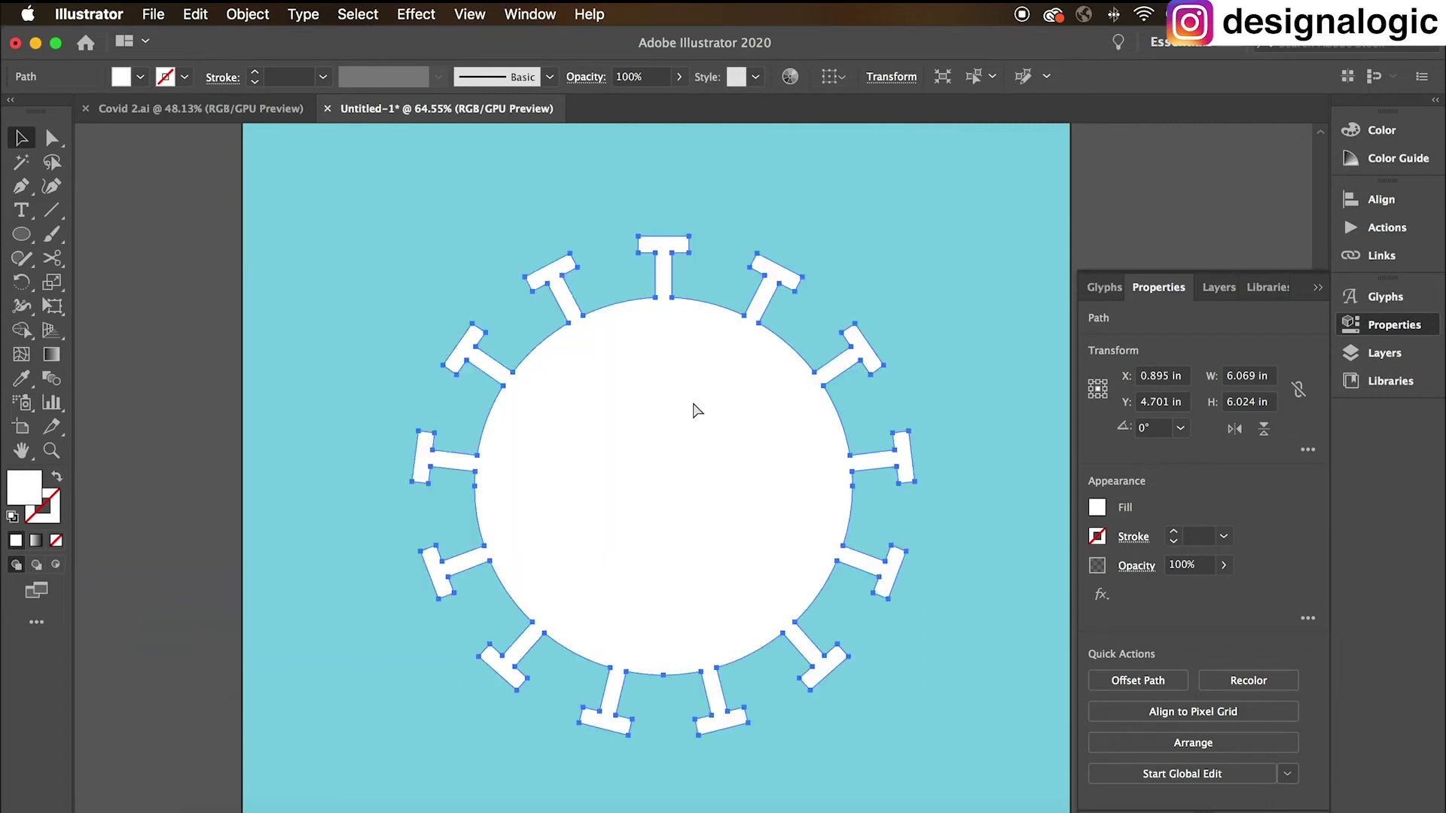
{"action": "left_click", "coordinate": [1156, 294]}
{"action": "left_click", "coordinate": [1145, 304]}
Step: Duplicate the white virus shape, placing the copy toward the upper right
{"action": "scroll", "coordinate": [1100, 284], "scroll_direction": "down", "scroll_amount": 2}
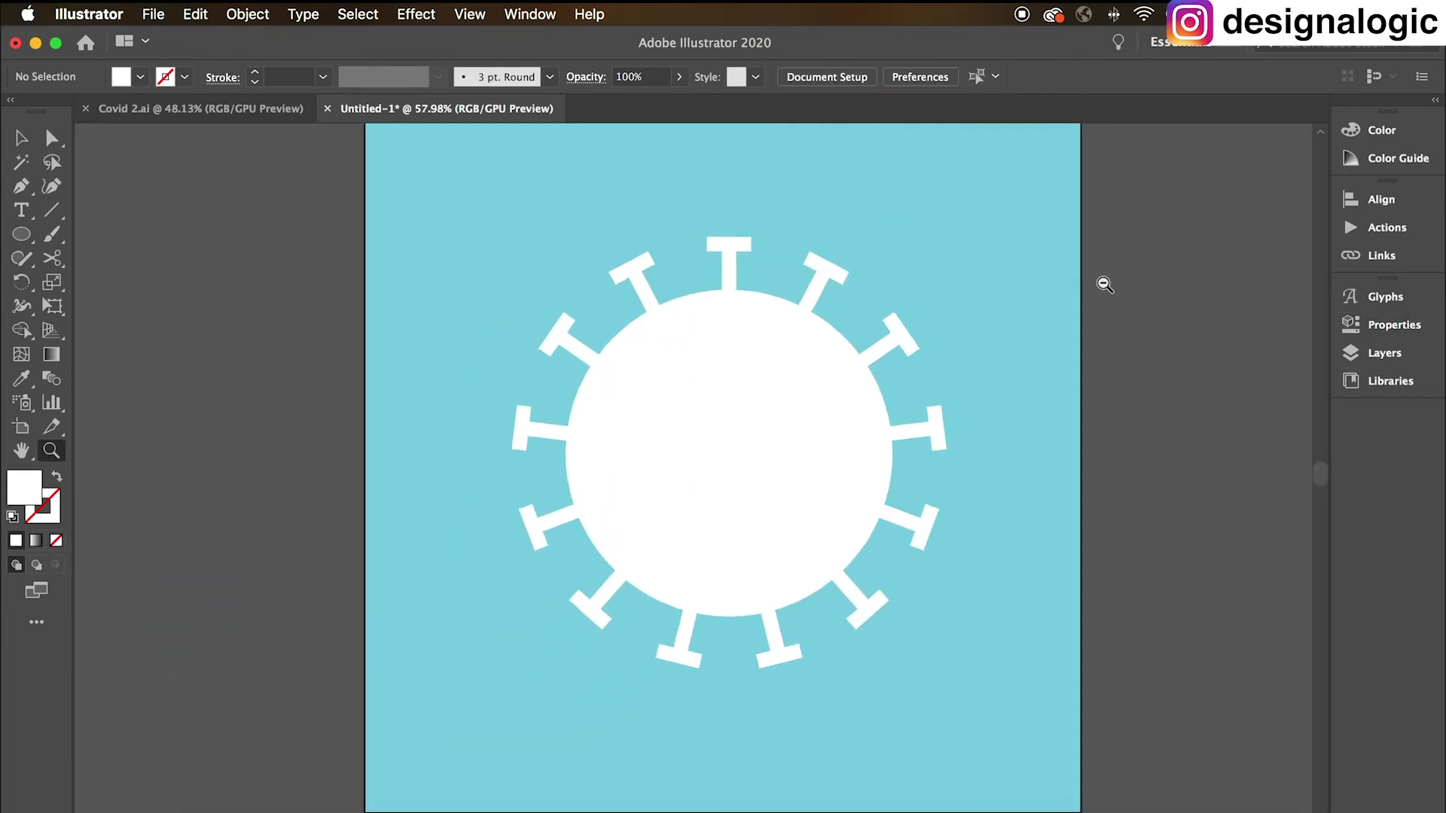
{"action": "scroll", "coordinate": [1084, 310], "scroll_direction": "right", "scroll_amount": 3}
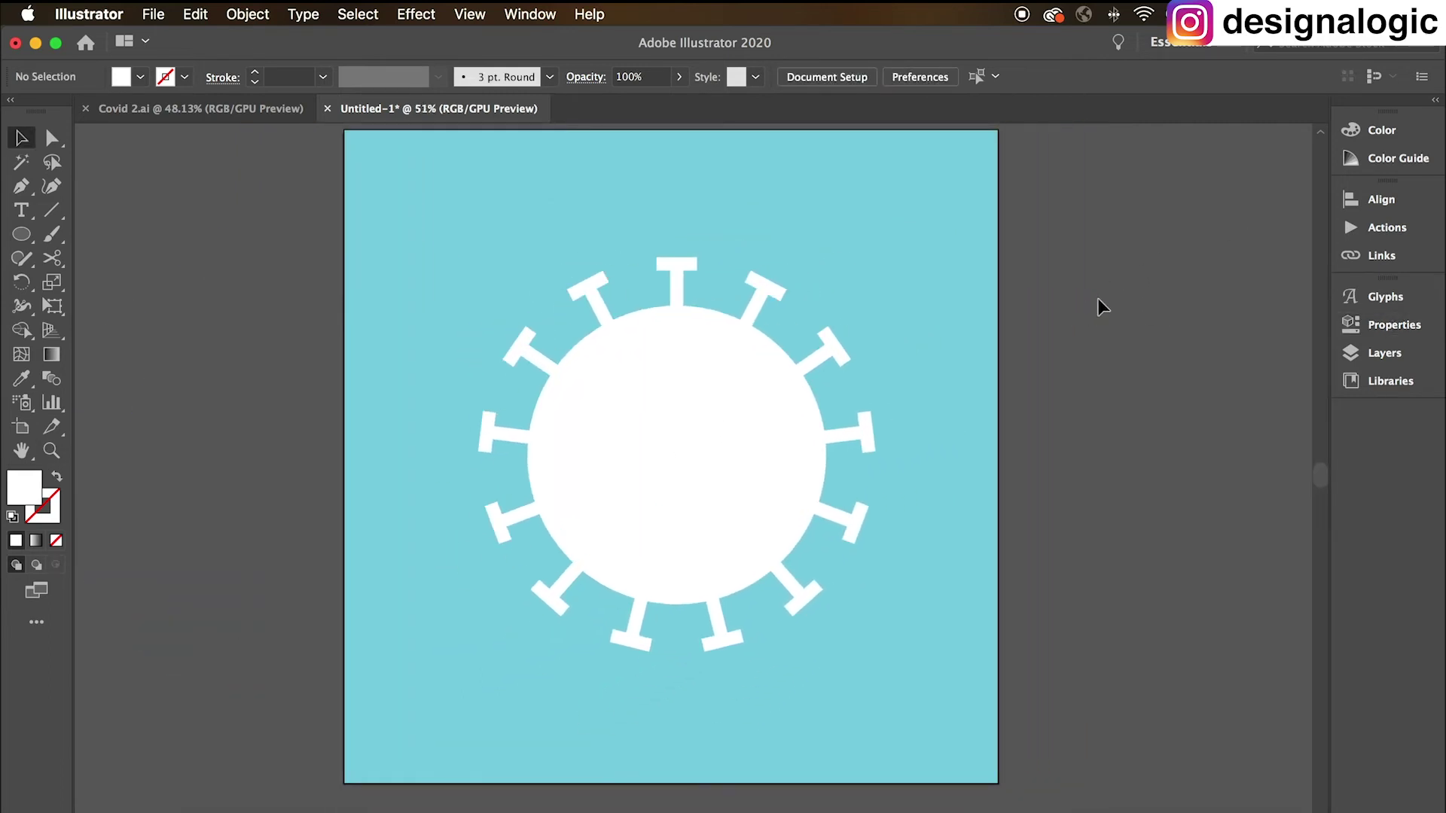
{"action": "scroll", "coordinate": [1069, 484], "scroll_direction": "down", "scroll_amount": 1}
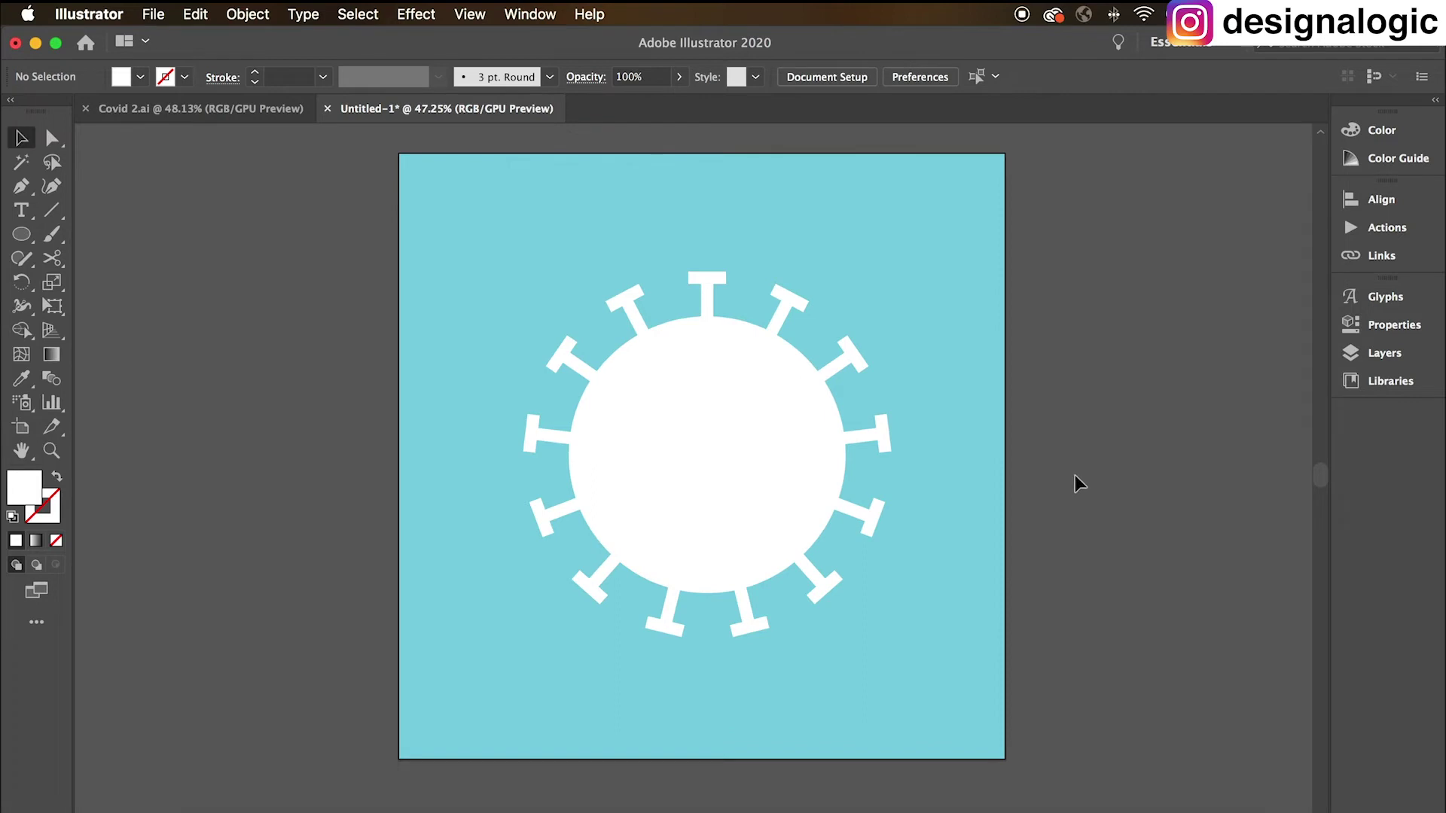
{"action": "left_click_drag", "start_coordinate": [788, 485], "coordinate": [760, 479]}
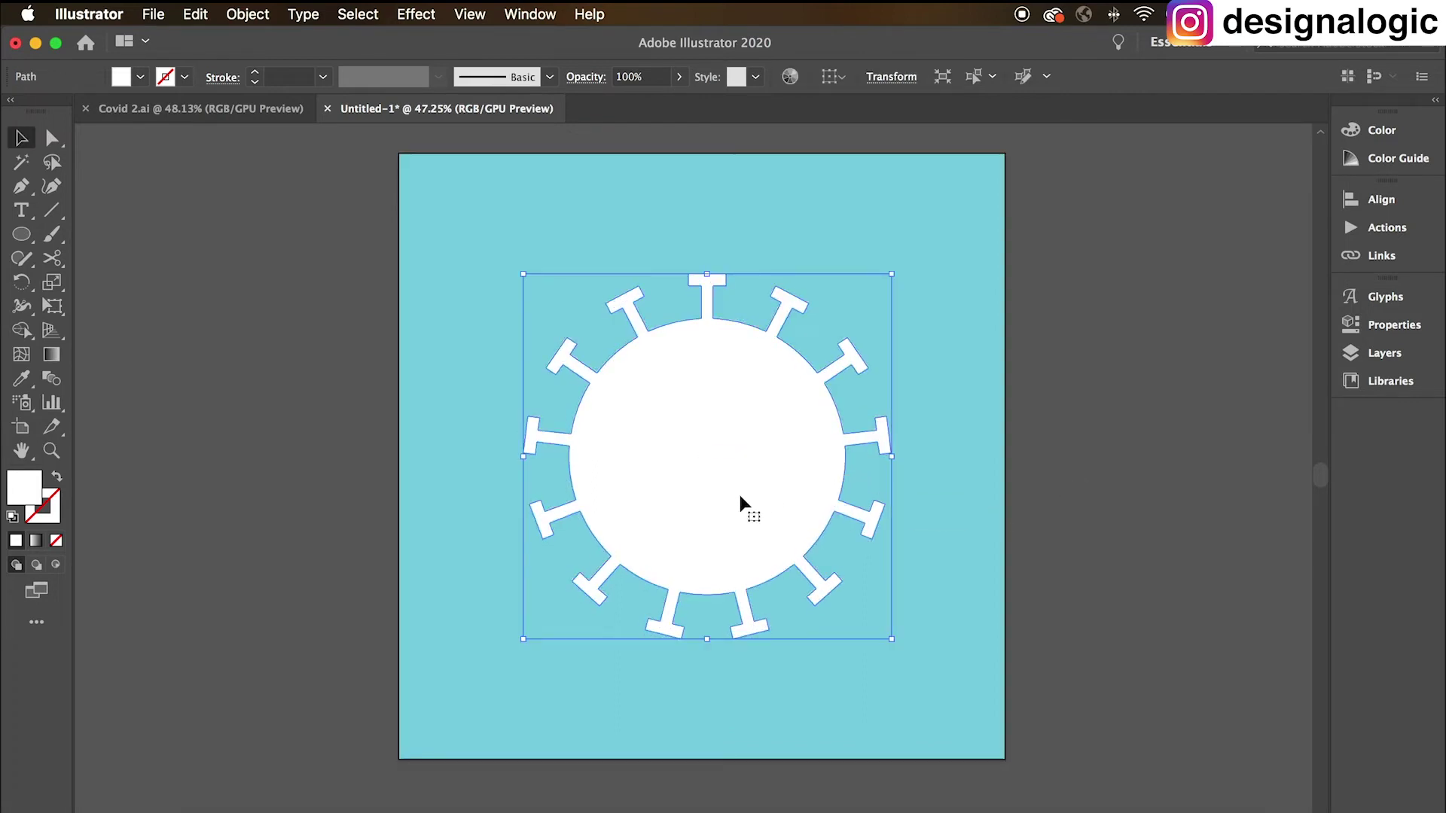
{"action": "left_click_drag", "start_coordinate": [735, 499], "coordinate": [877, 333]}
Step: Scale the virus copy smaller and position it overlapping the original's upper right
{"action": "left_click_drag", "start_coordinate": [800, 181], "coordinate": [800, 332]}
{"action": "left_click_drag", "start_coordinate": [815, 452], "coordinate": [828, 367]}
{"action": "left_click_drag", "start_coordinate": [821, 241], "coordinate": [817, 284]}
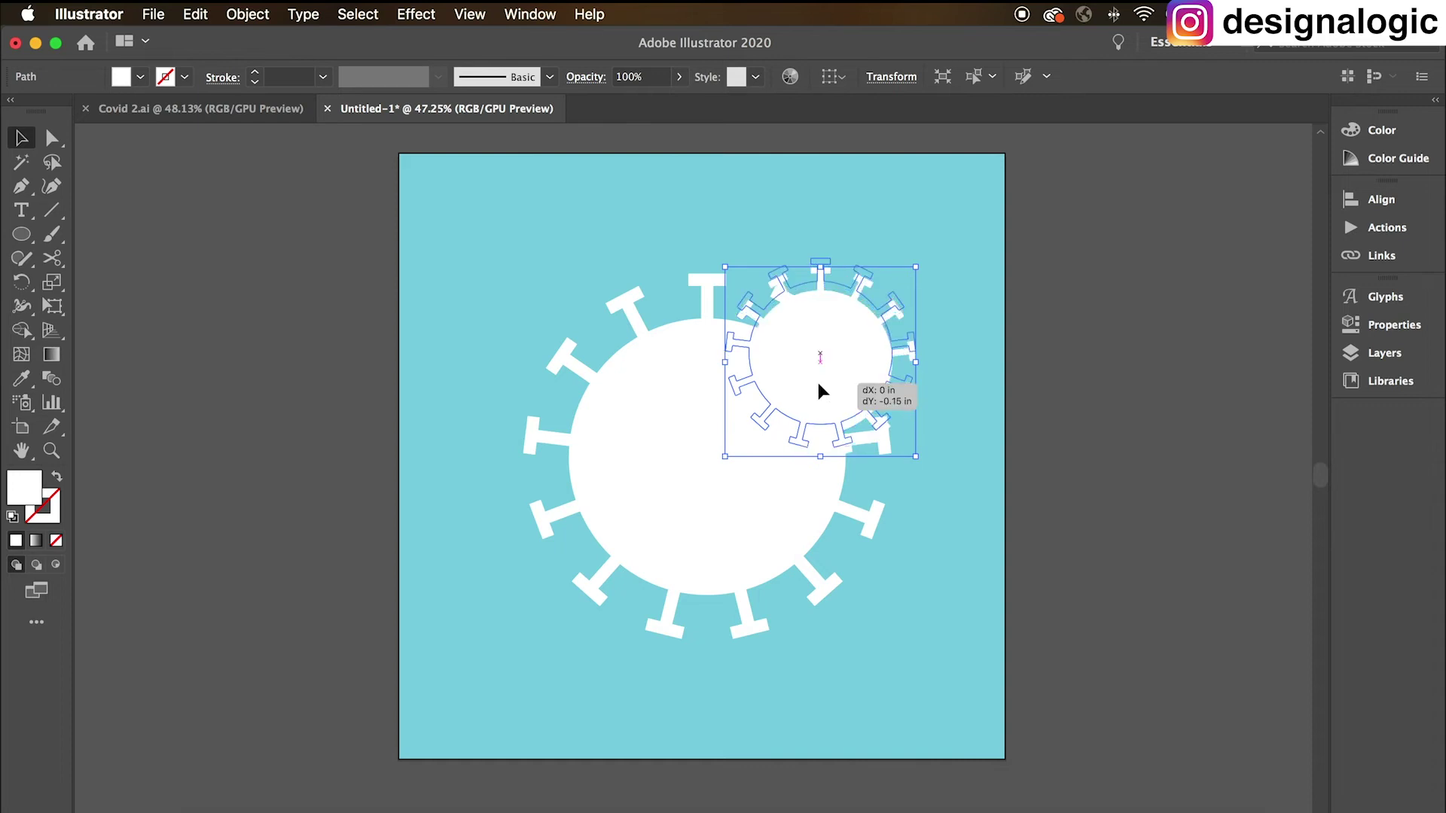
{"action": "left_click_drag", "start_coordinate": [823, 387], "coordinate": [836, 369]}
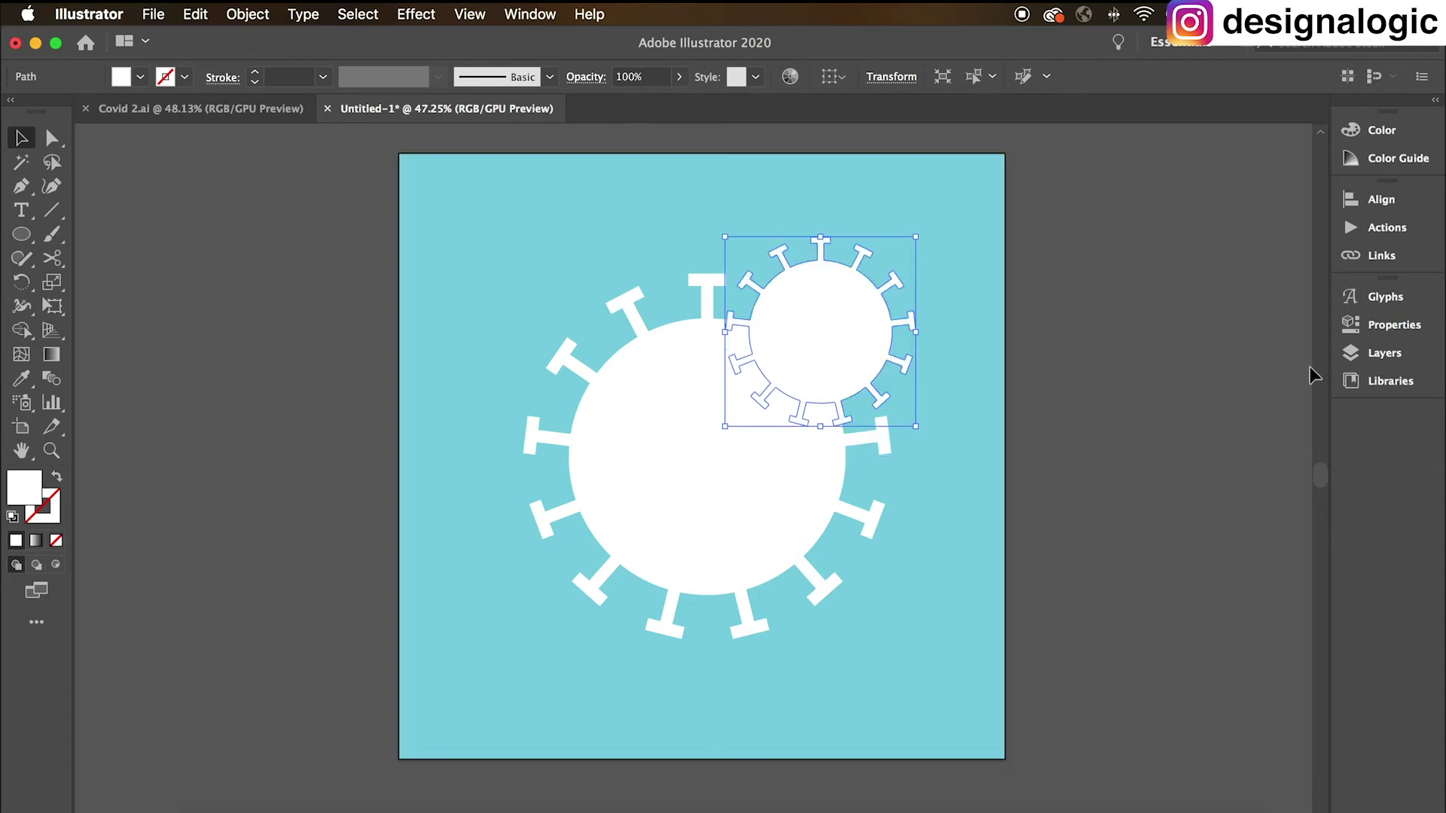
Step: Eyedropper the turquoise background colour onto the small virus copy
{"action": "left_click", "coordinate": [1411, 382]}
{"action": "left_click", "coordinate": [1410, 390]}
{"action": "left_click", "coordinate": [21, 378]}
{"action": "left_click", "coordinate": [544, 191]}
{"action": "key", "text": "v"}
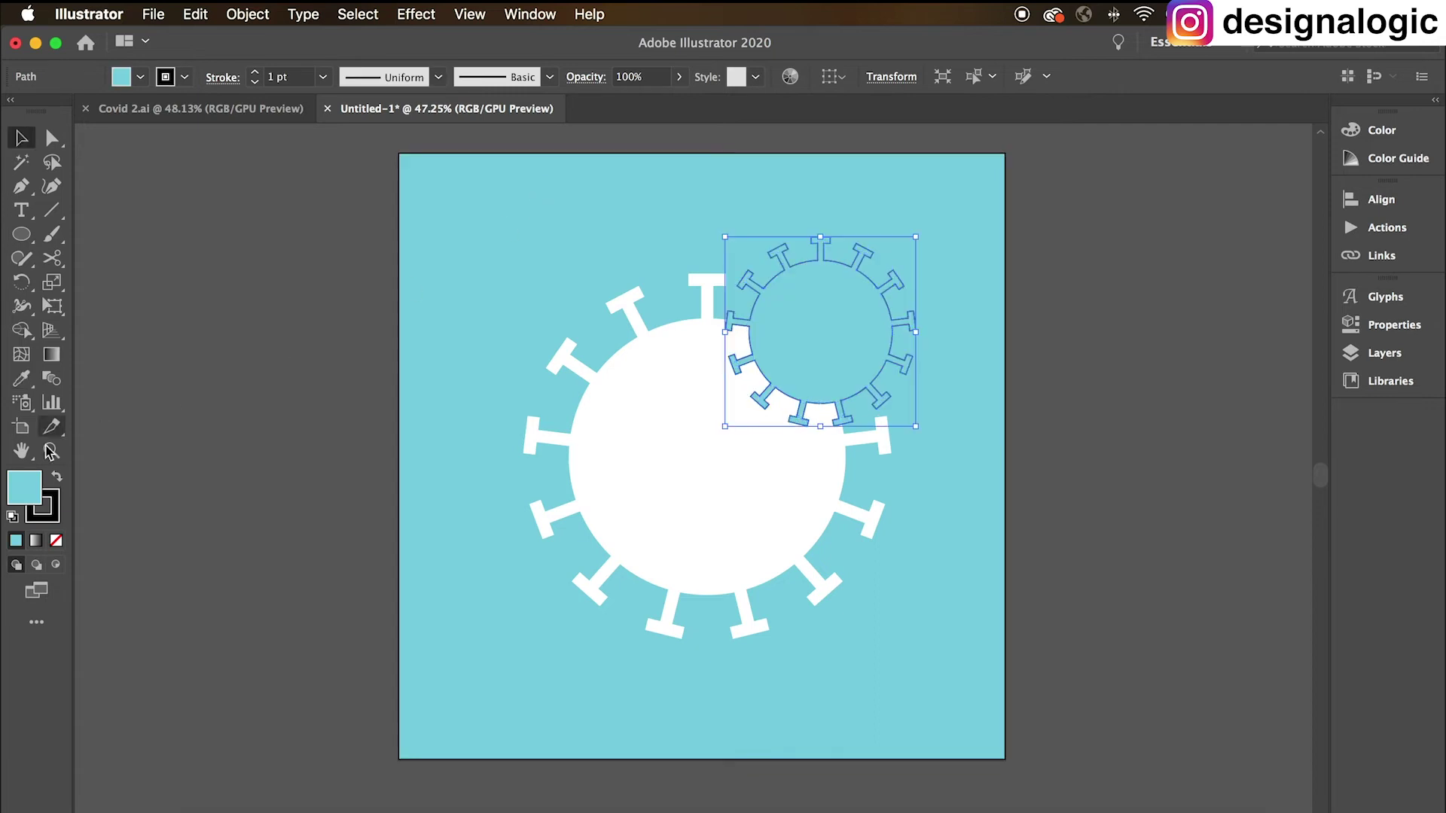
Step: Set the small virus fill to darker teal 3FA5B2 and its stroke to None
{"action": "double_click", "coordinate": [24, 487]}
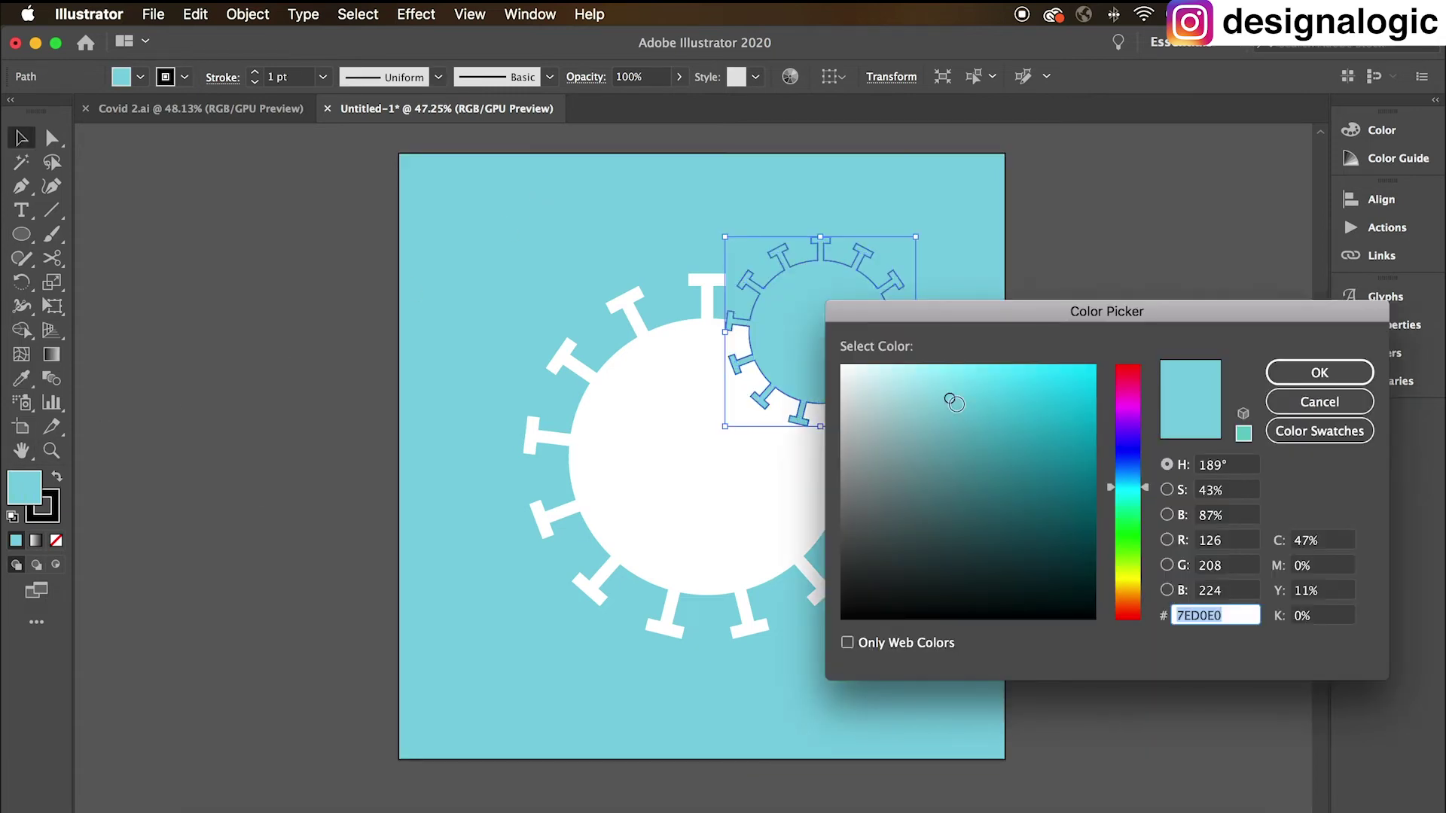
{"action": "left_click_drag", "start_coordinate": [954, 403], "coordinate": [1009, 440]}
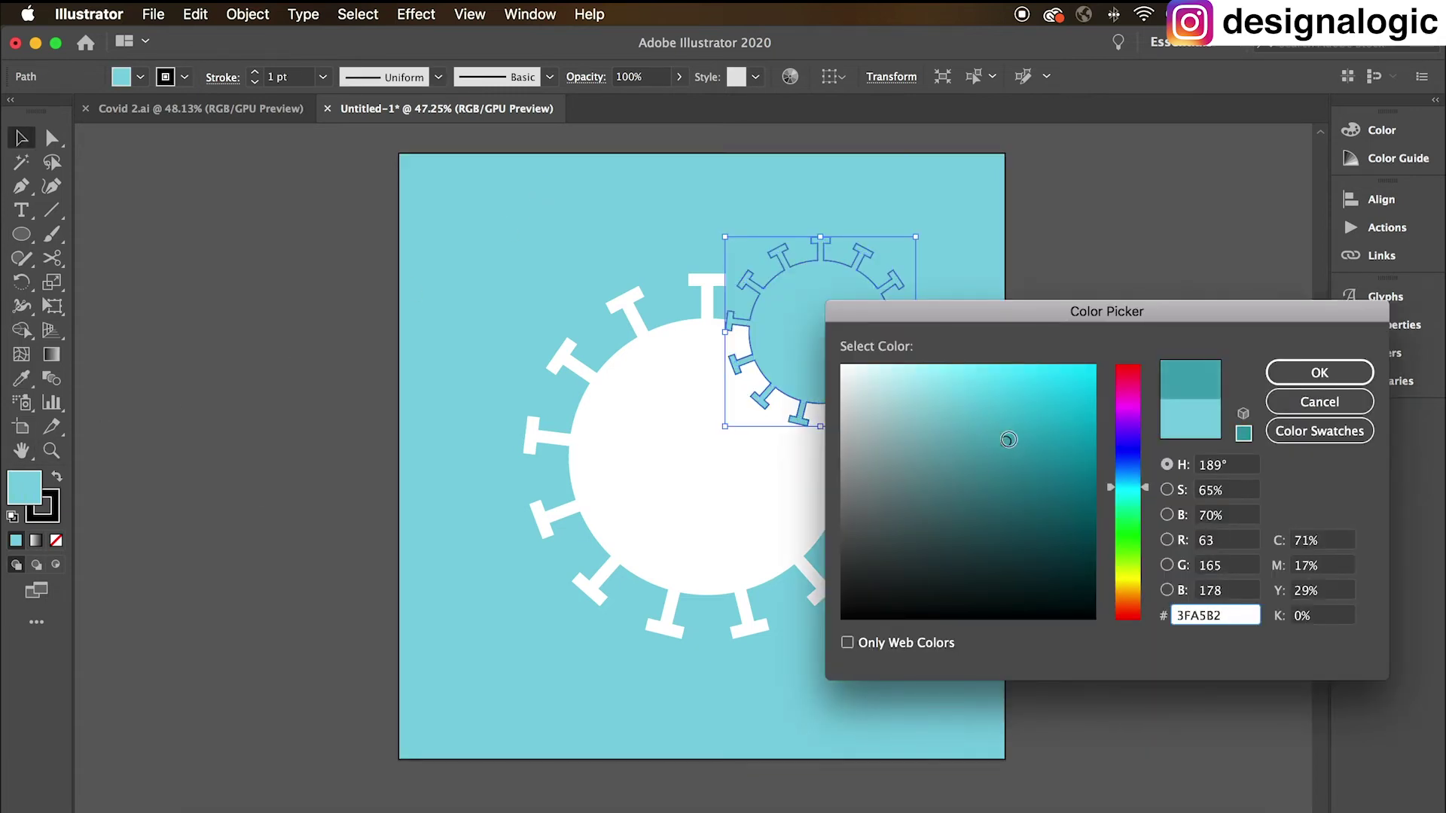
{"action": "left_click", "coordinate": [1320, 372]}
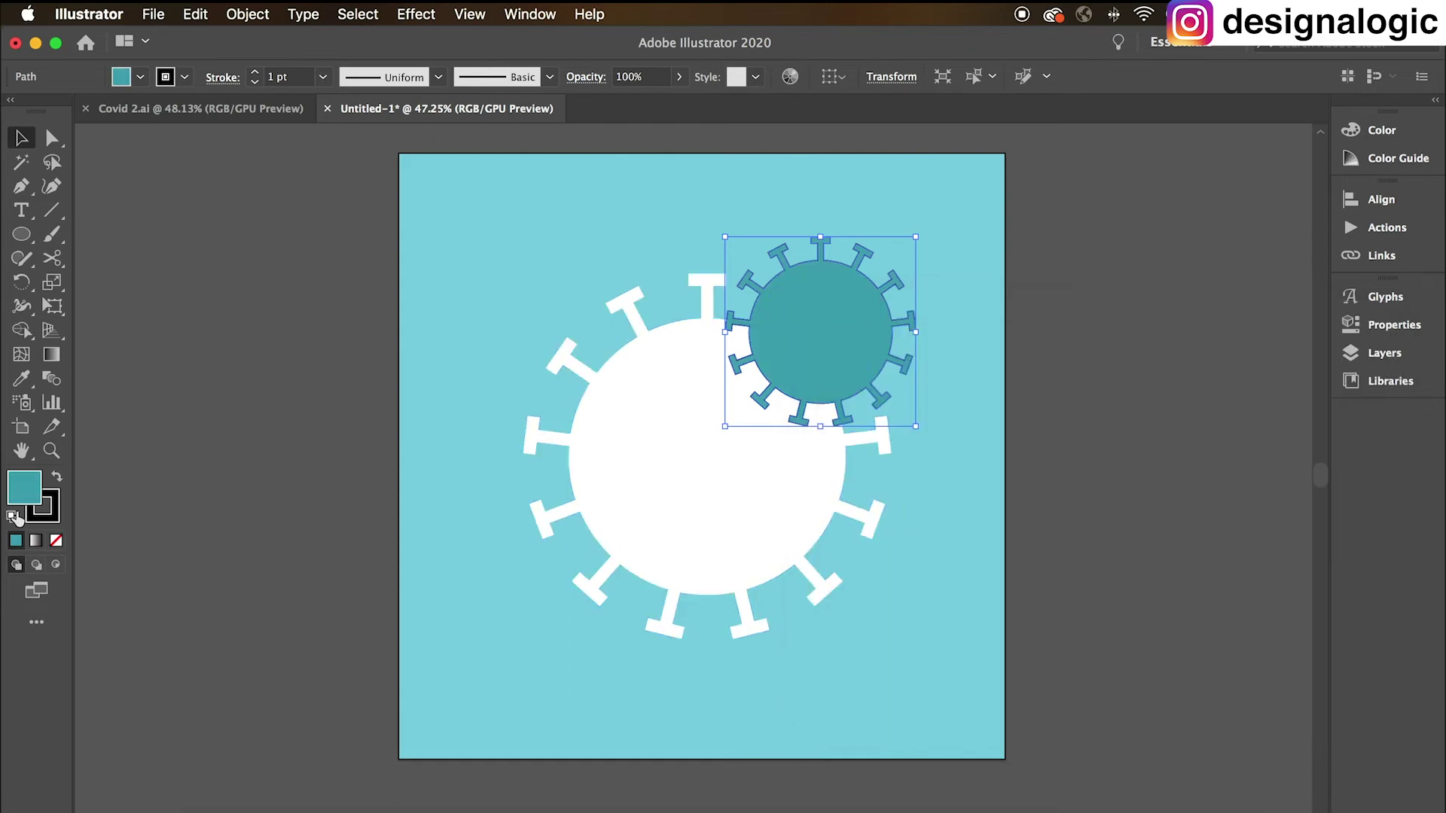
{"action": "left_click", "coordinate": [47, 518]}
{"action": "left_click", "coordinate": [56, 541]}
{"action": "key", "text": "x"}
{"action": "left_click", "coordinate": [352, 410]}
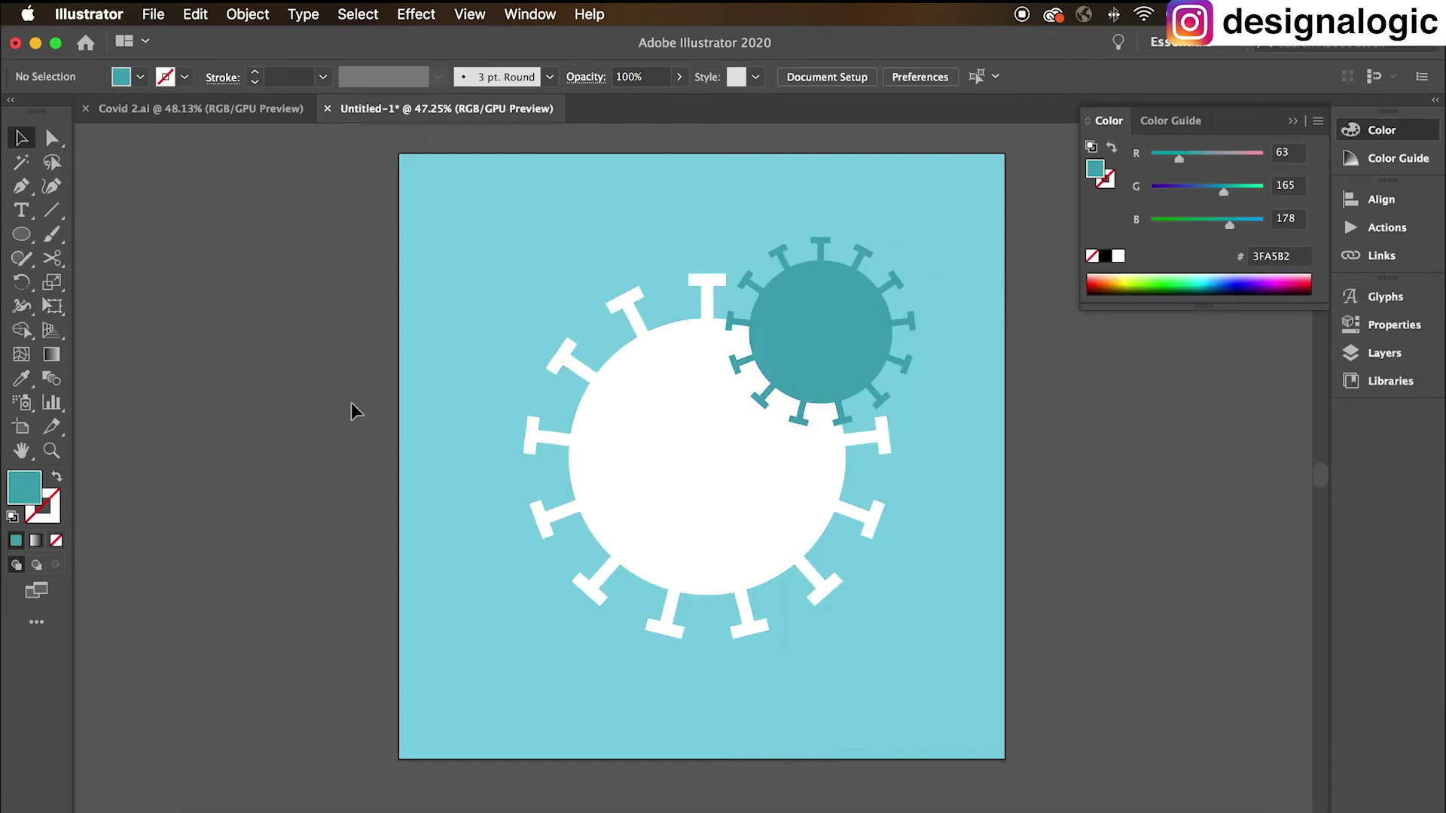
{"action": "left_click", "coordinate": [831, 325]}
Step: Duplicate the teal virus to the lower left, shrink it and settle it on the white virus's edge
{"action": "left_click_drag", "start_coordinate": [820, 426], "coordinate": [820, 415]}
{"action": "left_click_drag", "start_coordinate": [844, 360], "coordinate": [629, 605]}
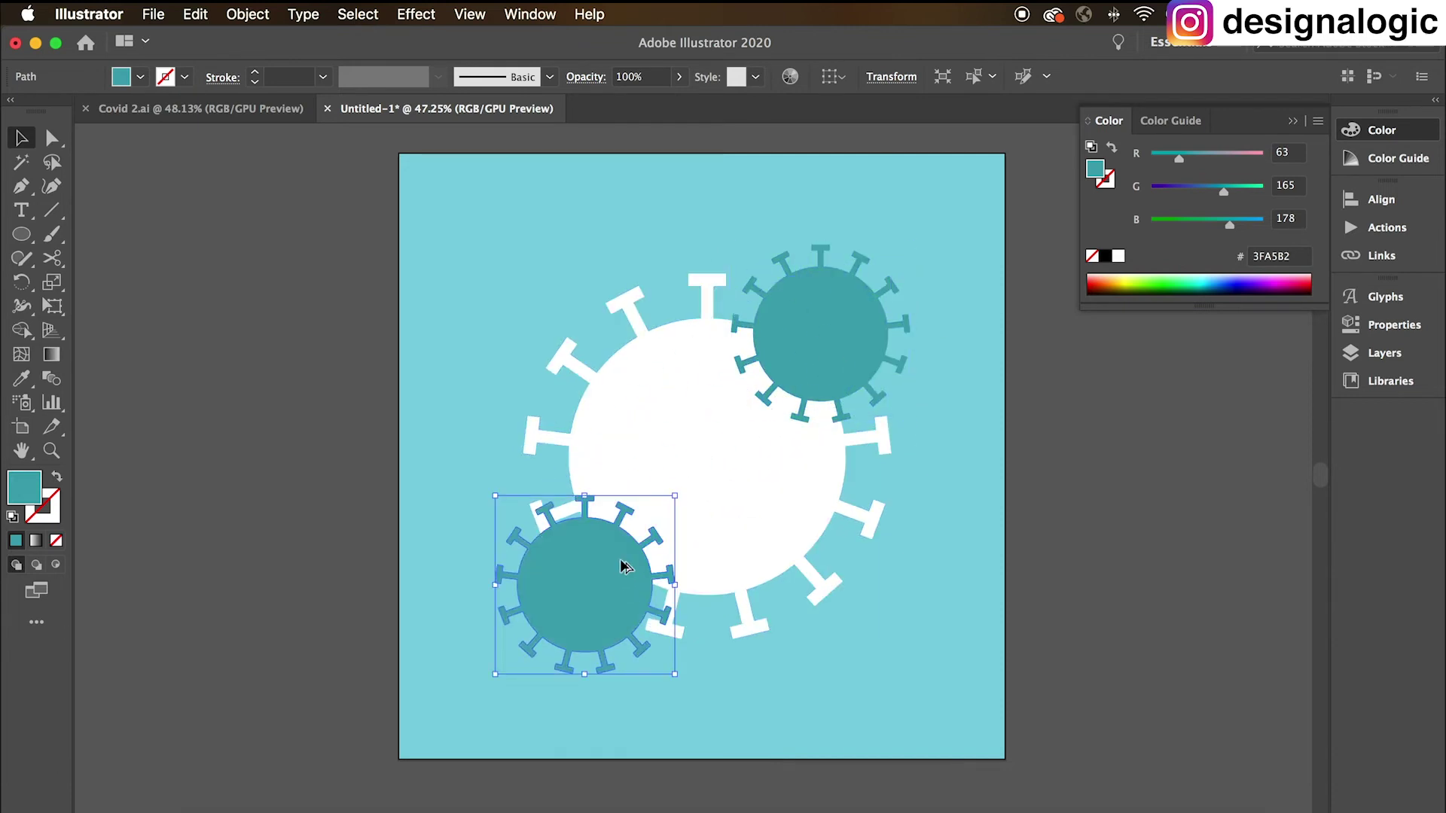
{"action": "left_click_drag", "start_coordinate": [494, 585], "coordinate": [550, 585]}
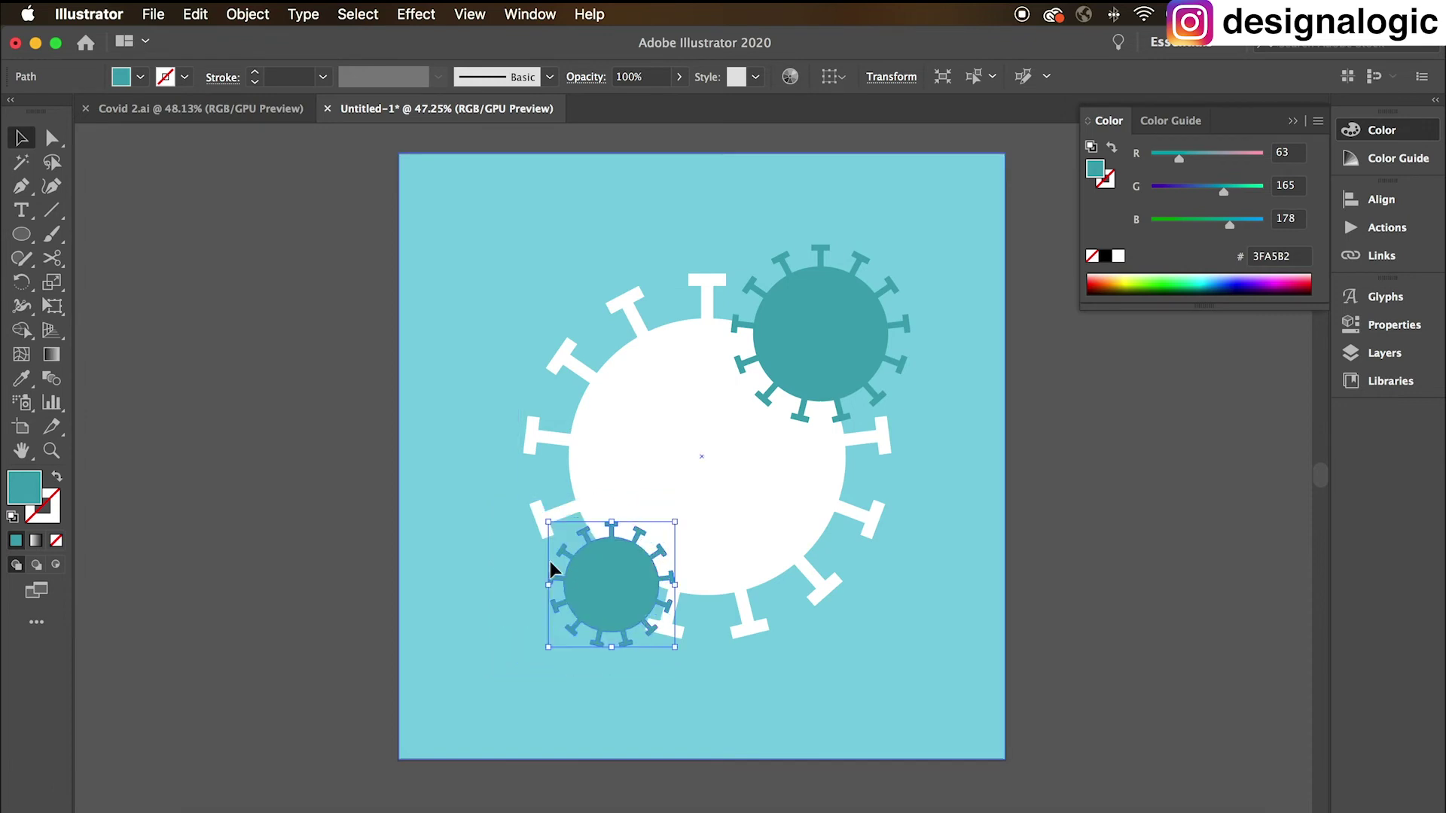
{"action": "left_click_drag", "start_coordinate": [641, 574], "coordinate": [634, 553]}
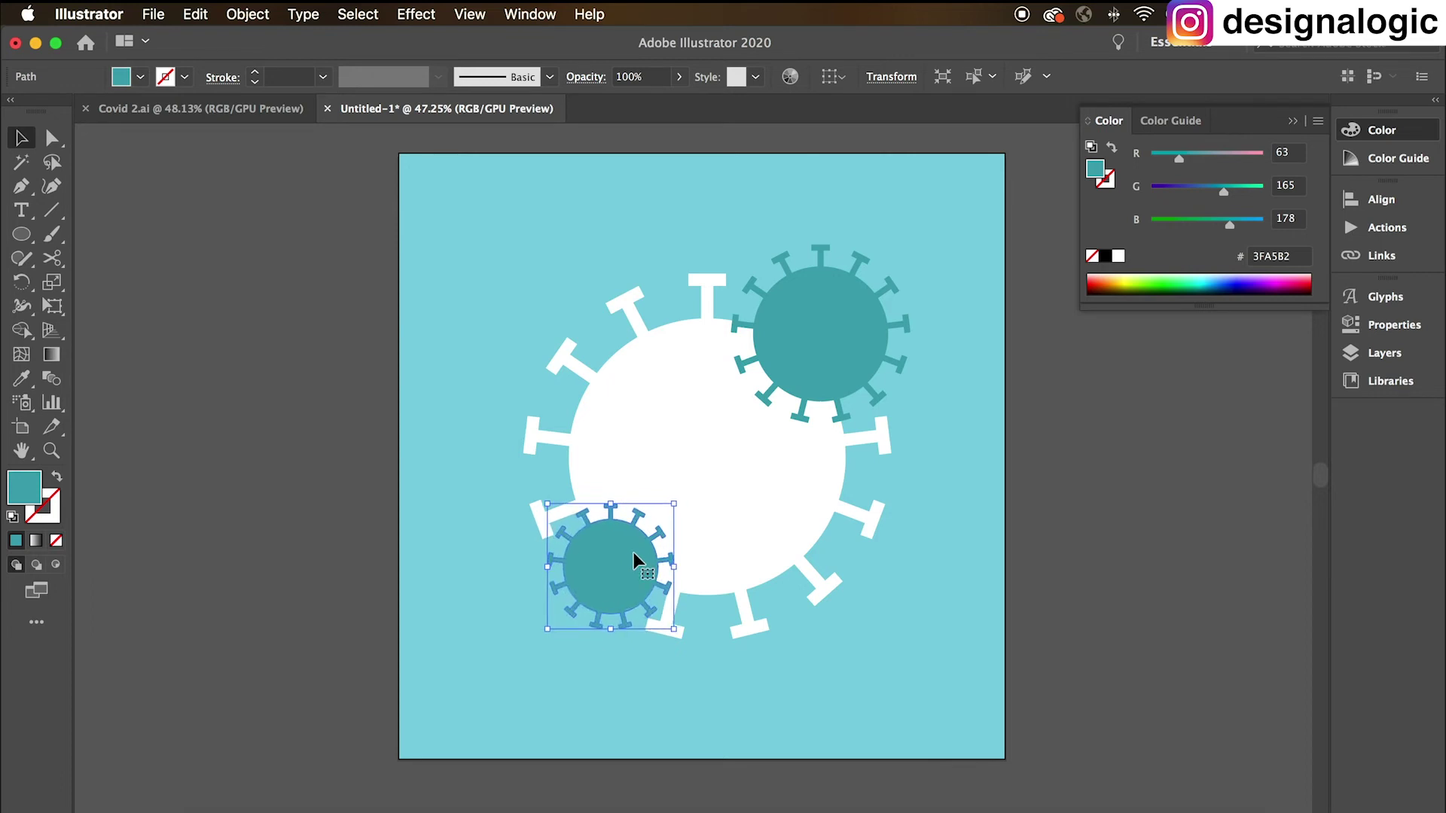
{"action": "left_click", "coordinate": [302, 655]}
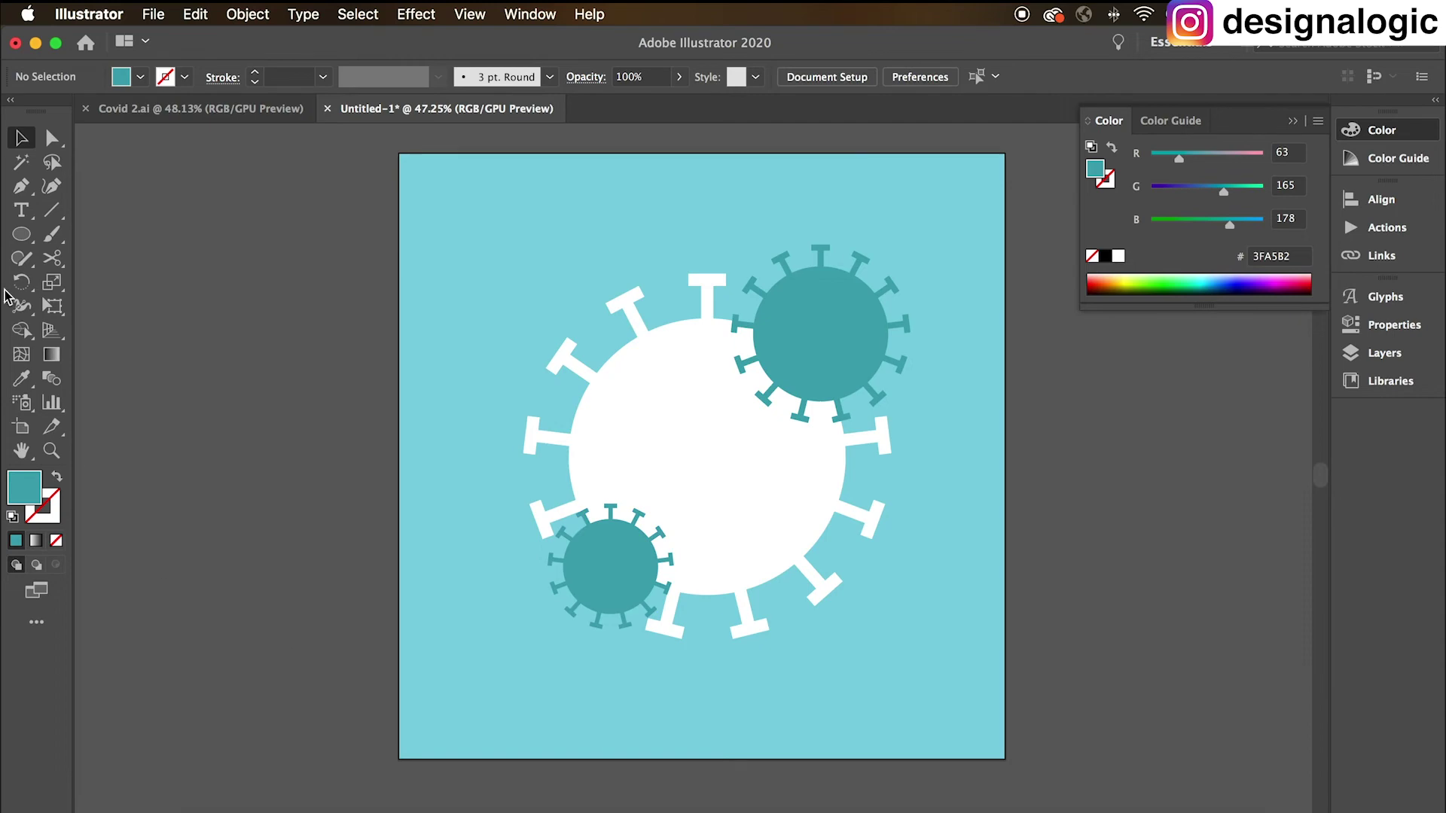
Step: Draw a text box left of the viruses and replace the placeholder with 'COVID-19'
{"action": "left_click", "coordinate": [21, 210]}
{"action": "left_click", "coordinate": [754, 514]}
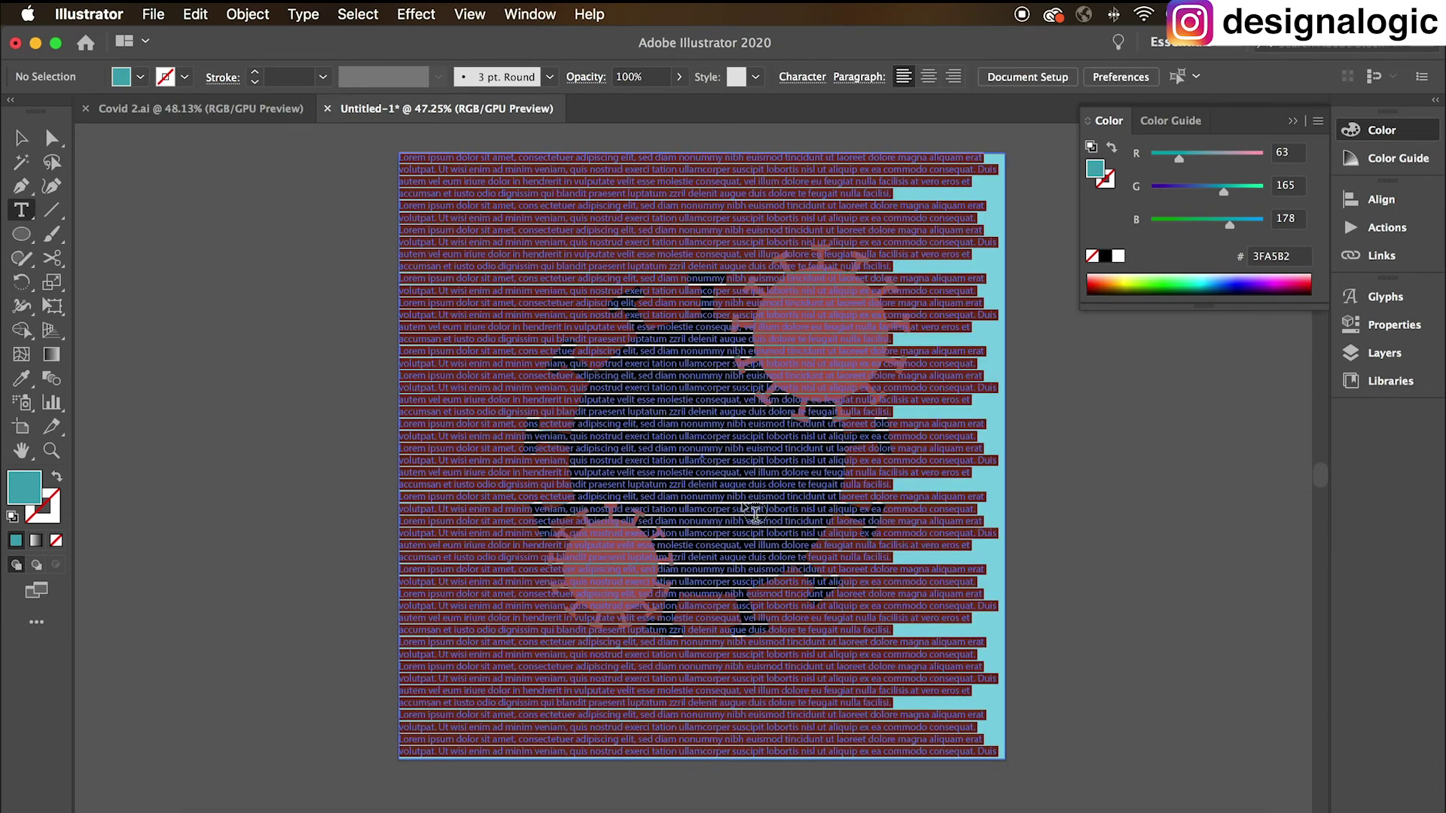
{"action": "key", "text": "super+z"}
{"action": "left_click_drag", "start_coordinate": [292, 425], "coordinate": [722, 483]}
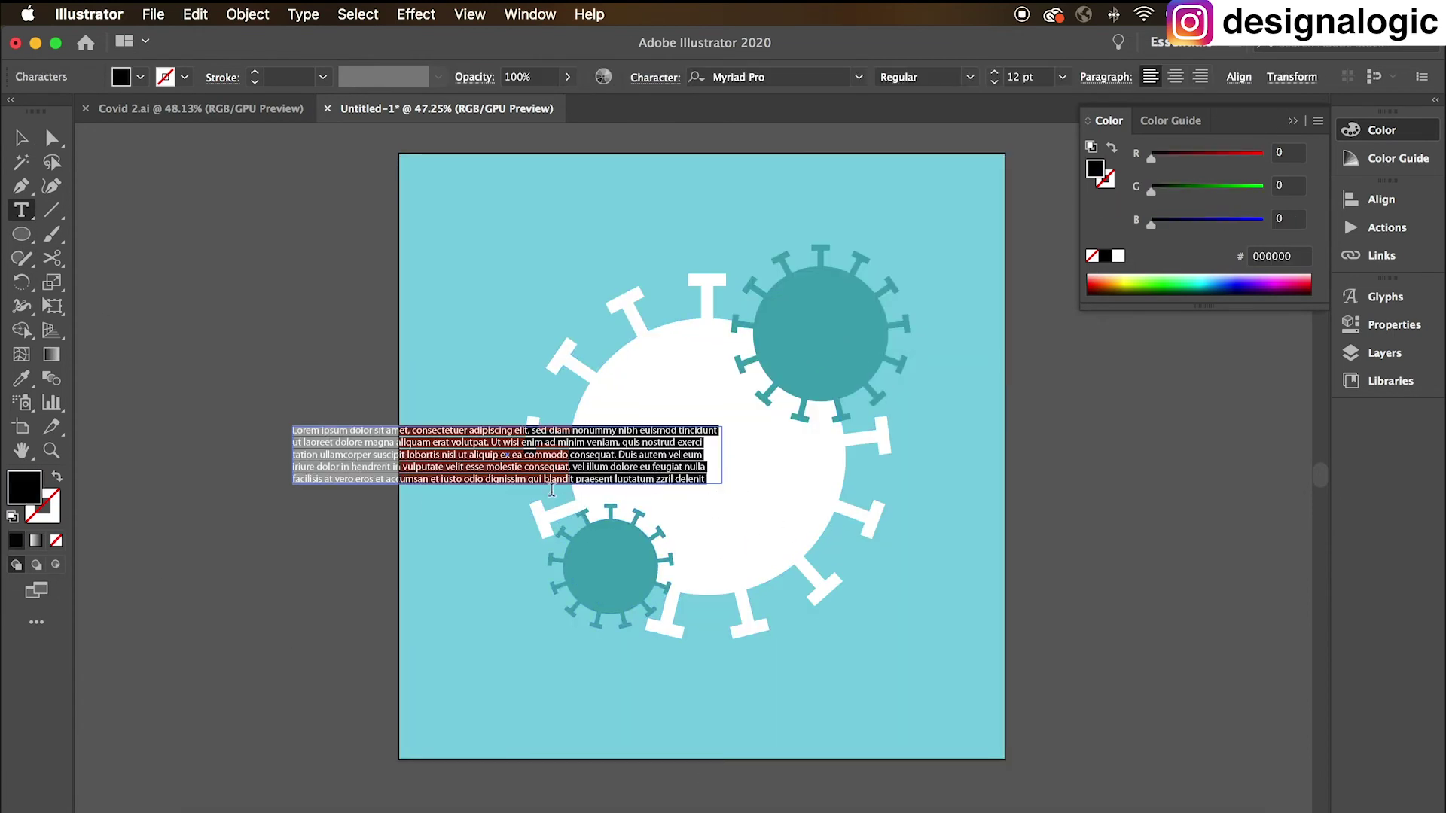
{"action": "key", "text": "BackSpace"}
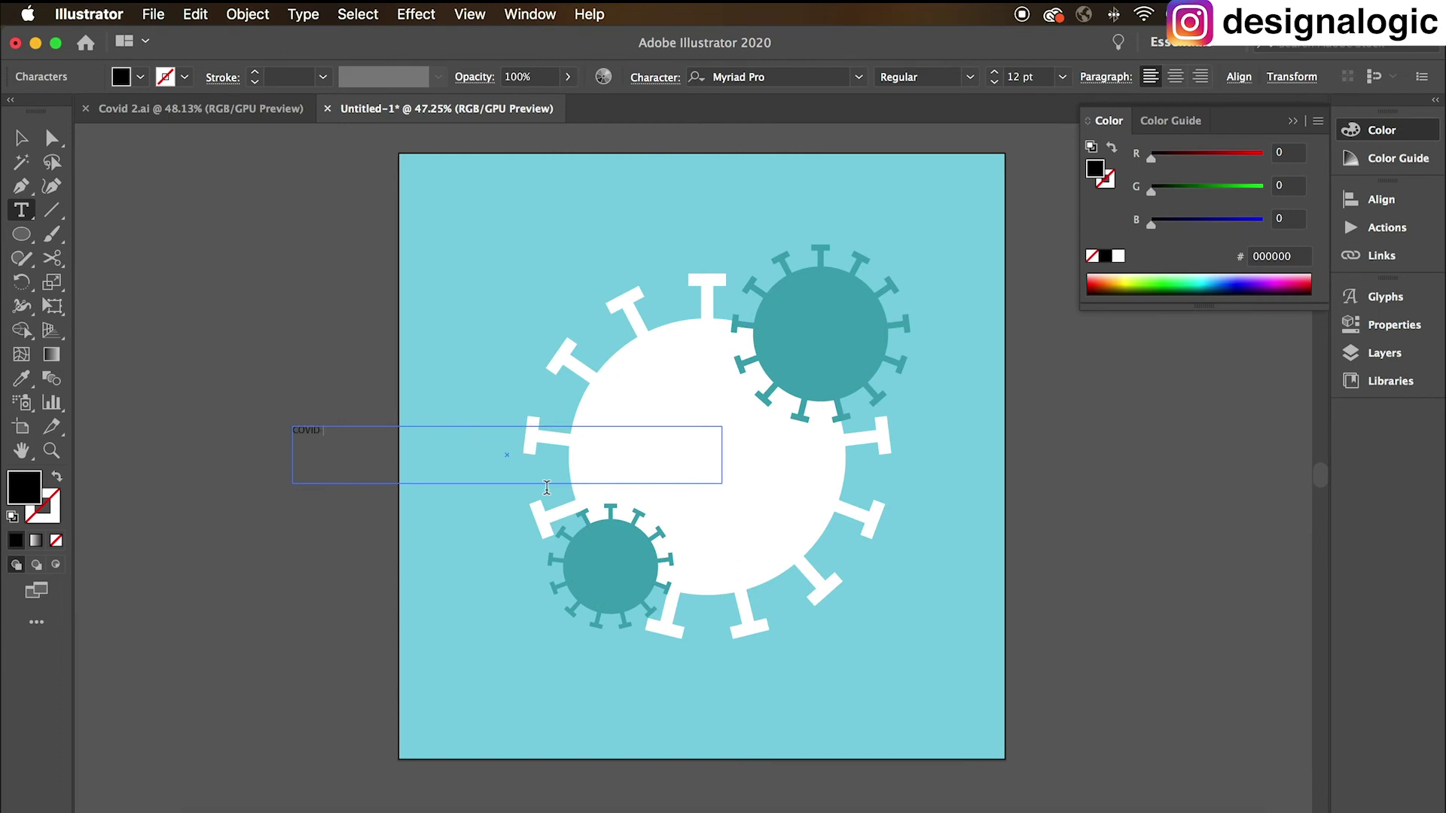
{"action": "type", "text": "COVID-19"}
Step: Set the COVID-19 text in Avenir Next at 41 pt
{"action": "key", "text": "super+a"}
{"action": "left_click", "coordinate": [859, 76]}
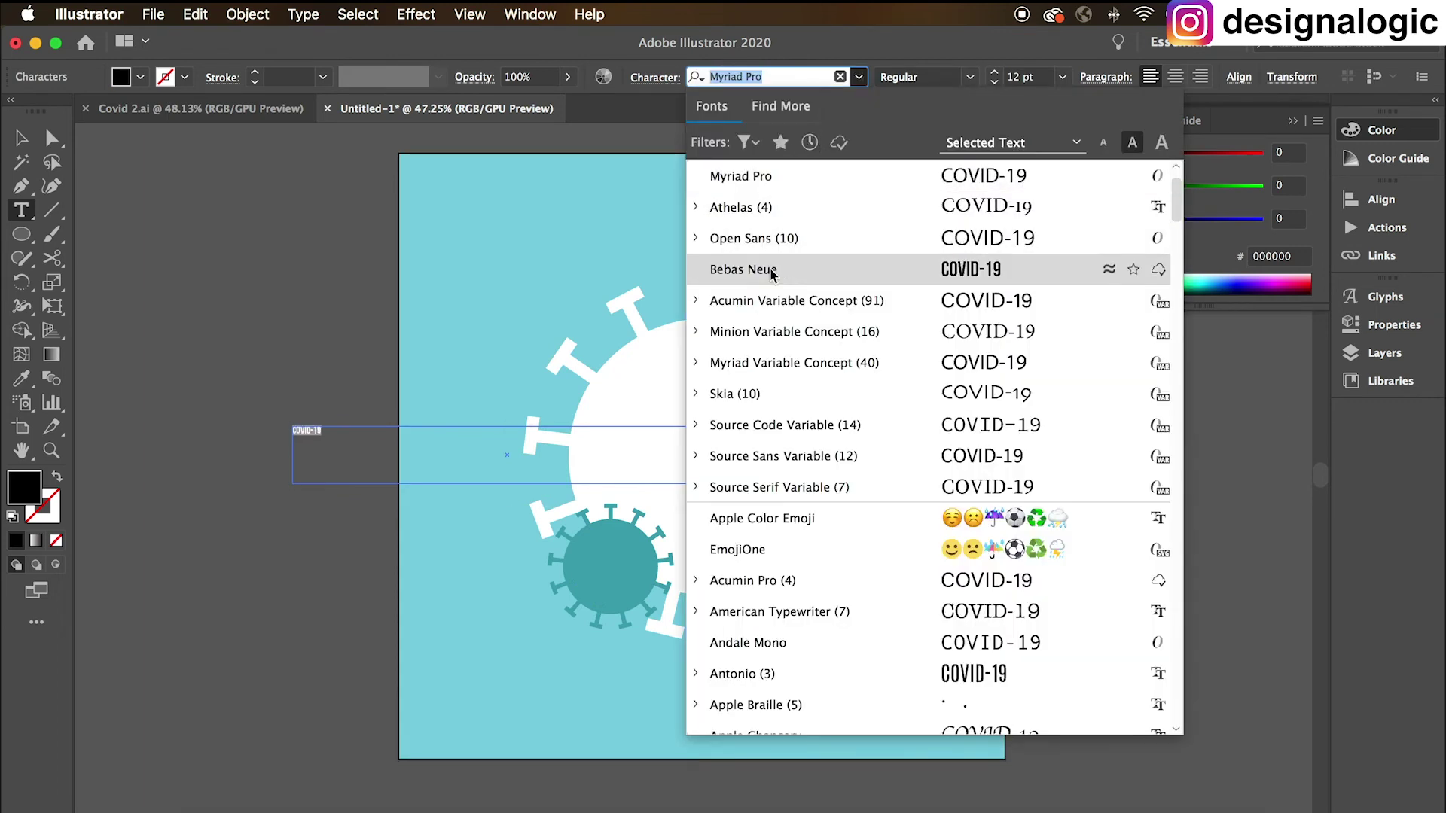
{"action": "scroll", "coordinate": [770, 280], "scroll_direction": "up", "scroll_amount": 1}
{"action": "left_click", "coordinate": [894, 179]}
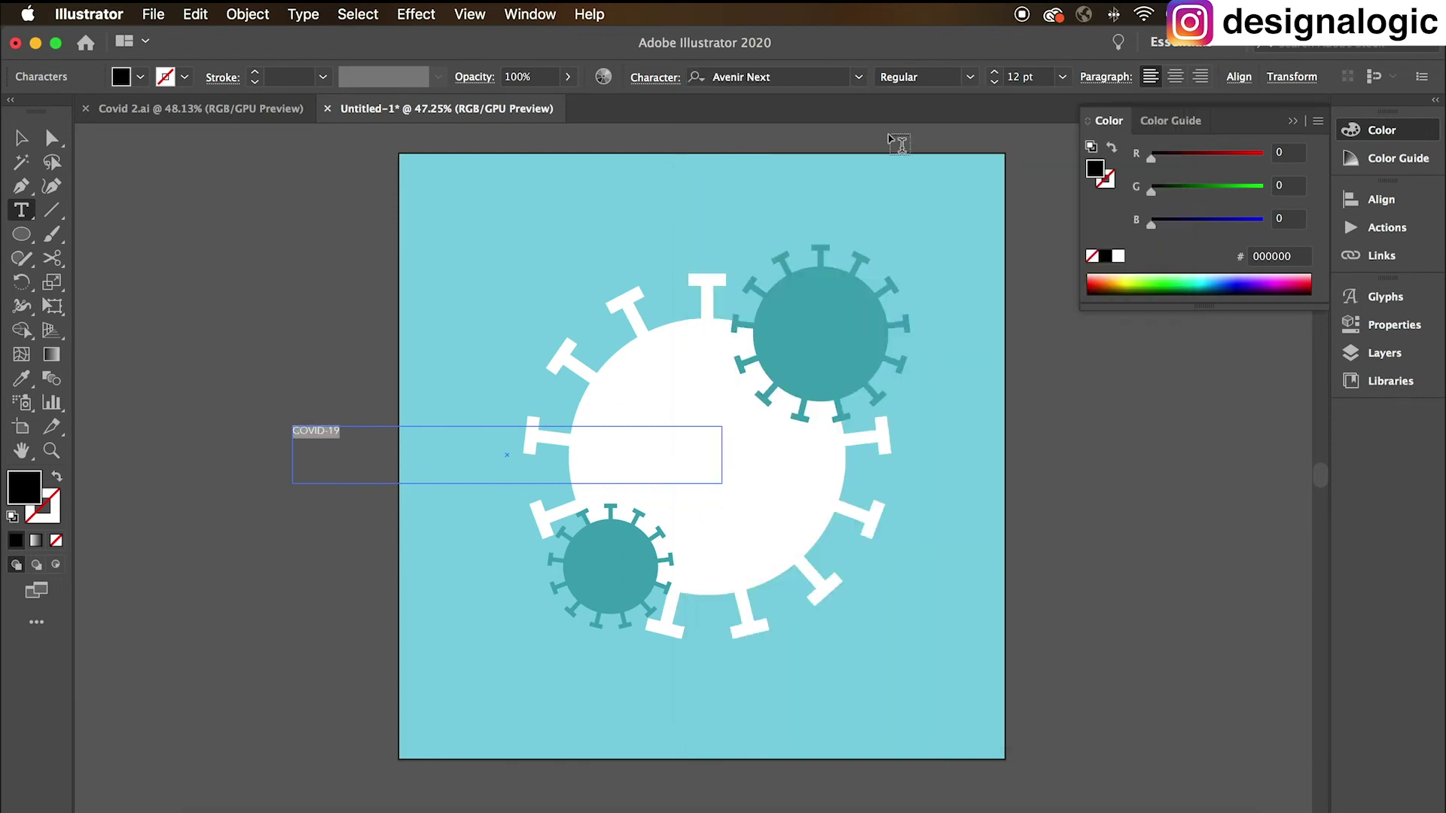
{"action": "left_click_drag", "start_coordinate": [996, 76], "coordinate": [996, 76]}
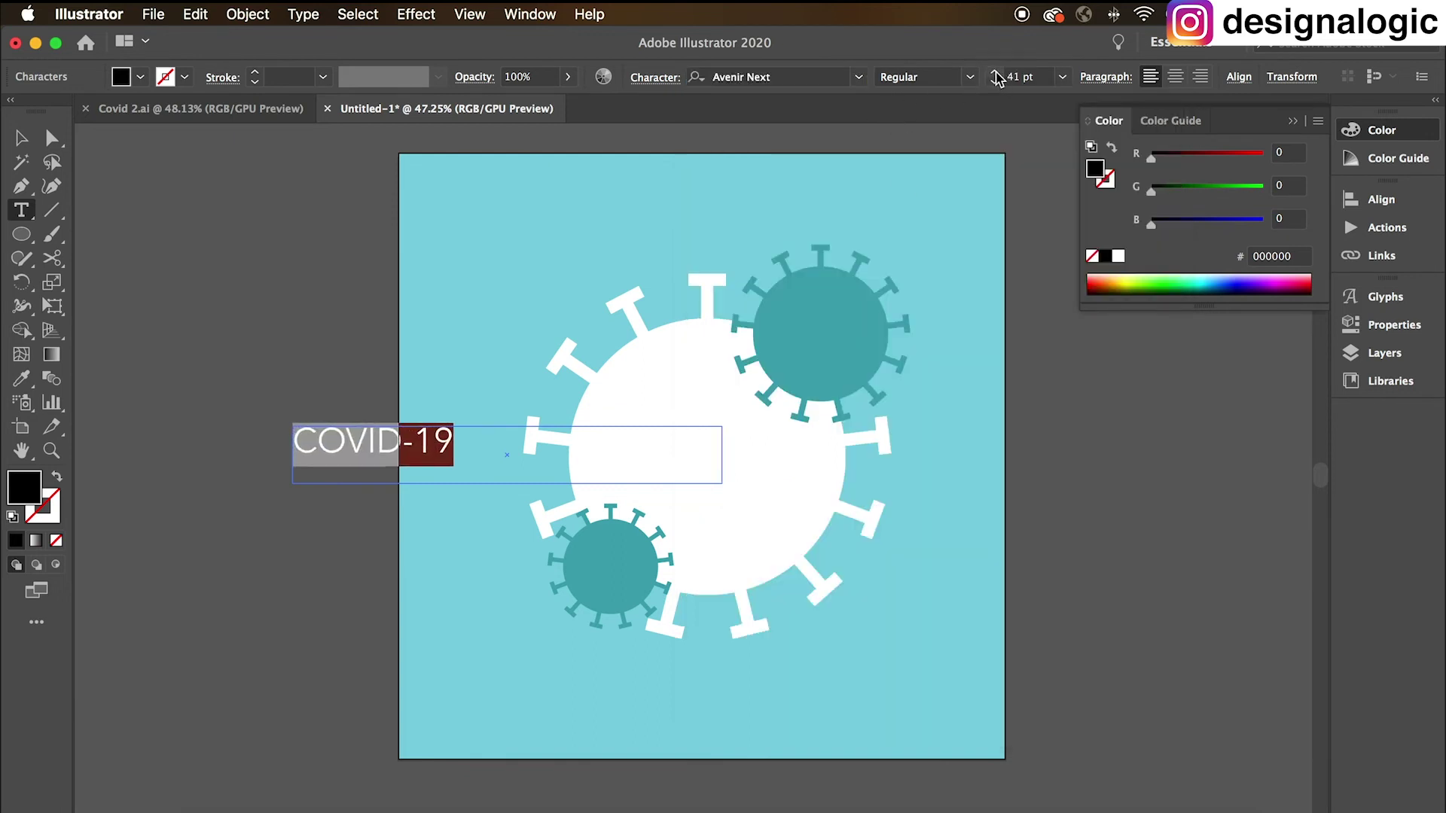
{"action": "left_click", "coordinate": [1360, 381]}
Step: Fill COVID-19 with the light-blue Libraries swatch, move it into the white circle and centre-align it
{"action": "left_click", "coordinate": [1229, 601]}
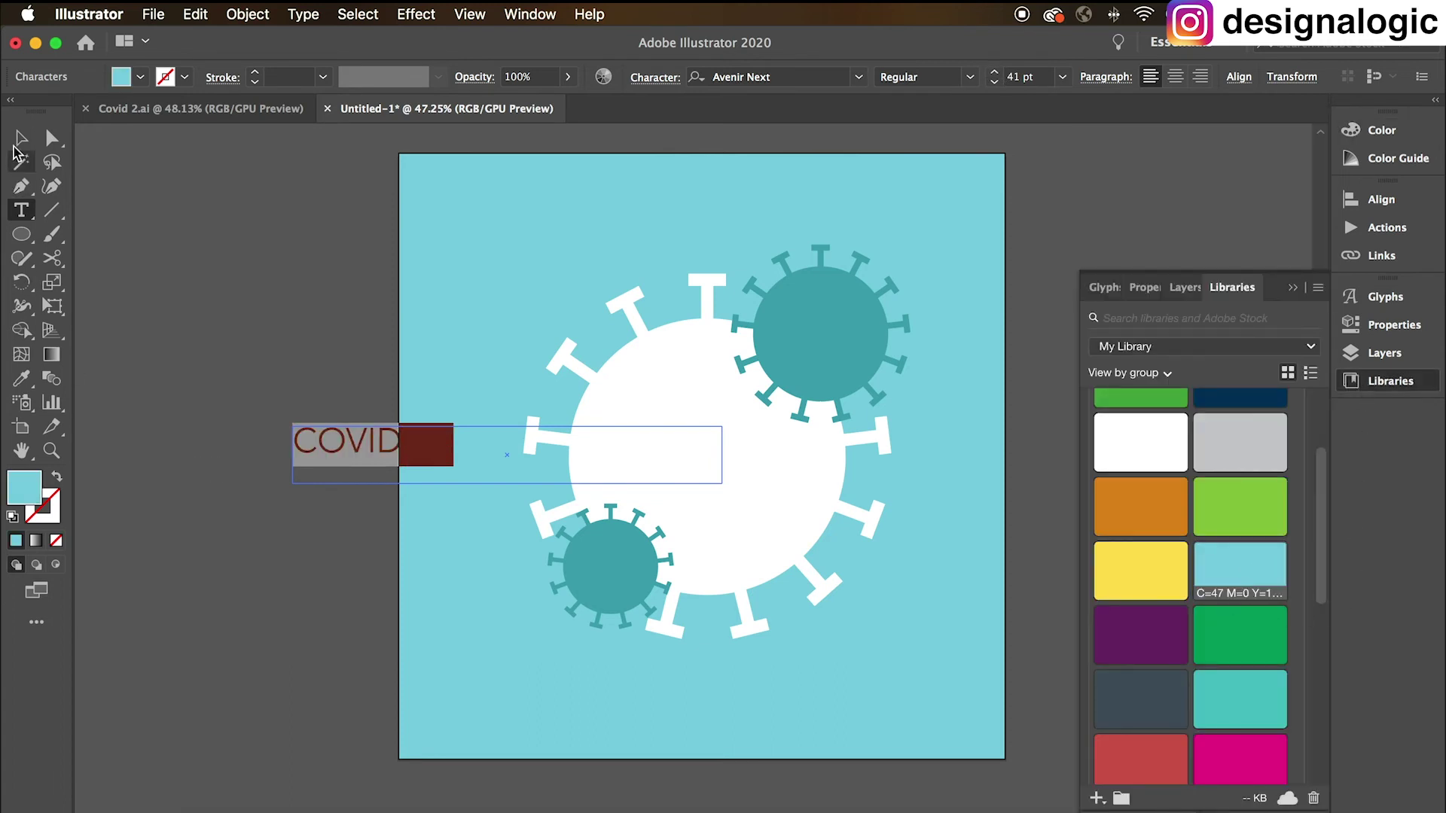
{"action": "left_click", "coordinate": [27, 145]}
{"action": "left_click_drag", "start_coordinate": [377, 451], "coordinate": [748, 454]}
{"action": "double_click", "coordinate": [748, 455]}
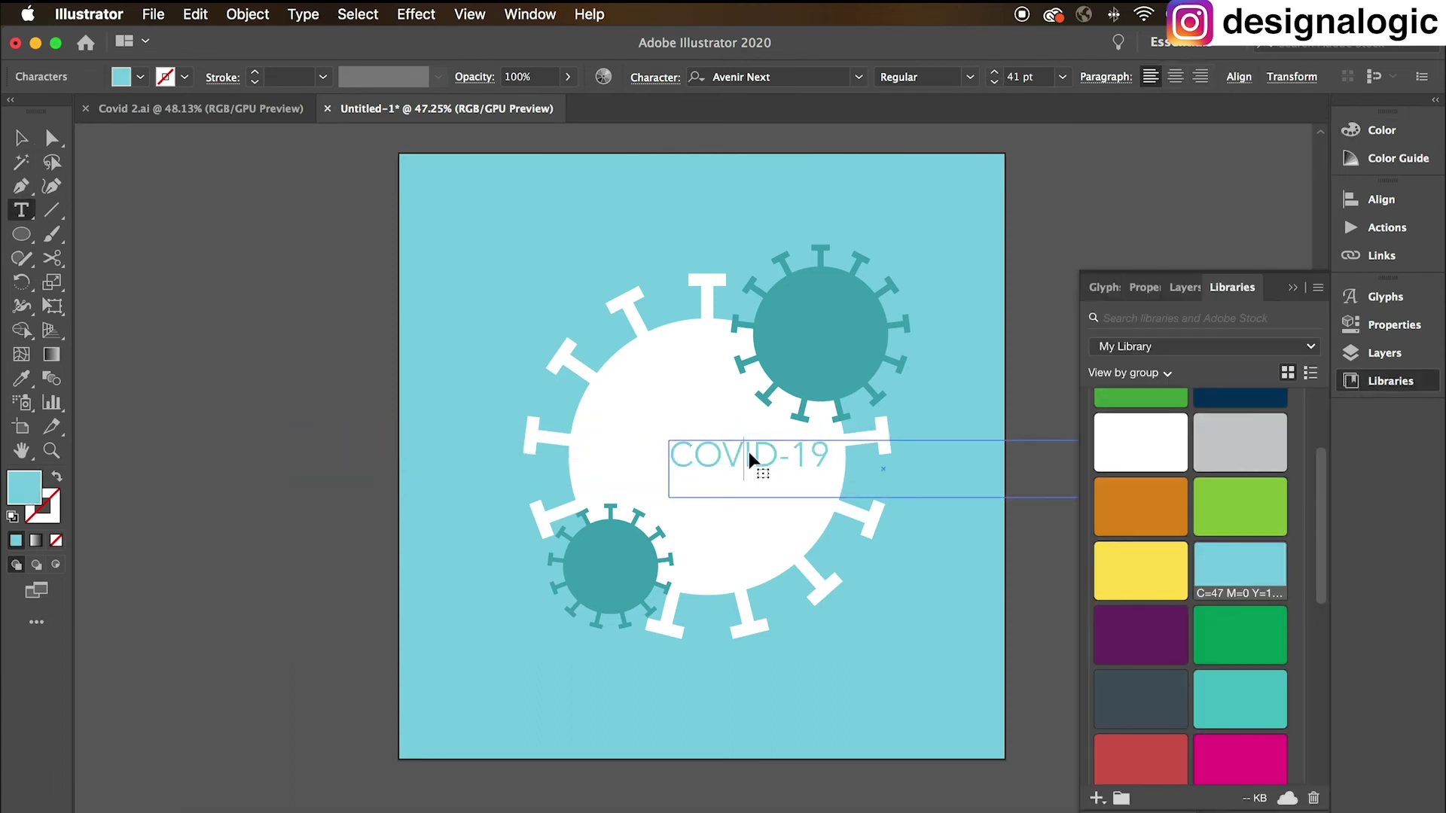
{"action": "key", "text": "super+a"}
{"action": "left_click", "coordinate": [1177, 76]}
{"action": "key", "text": "Escape"}
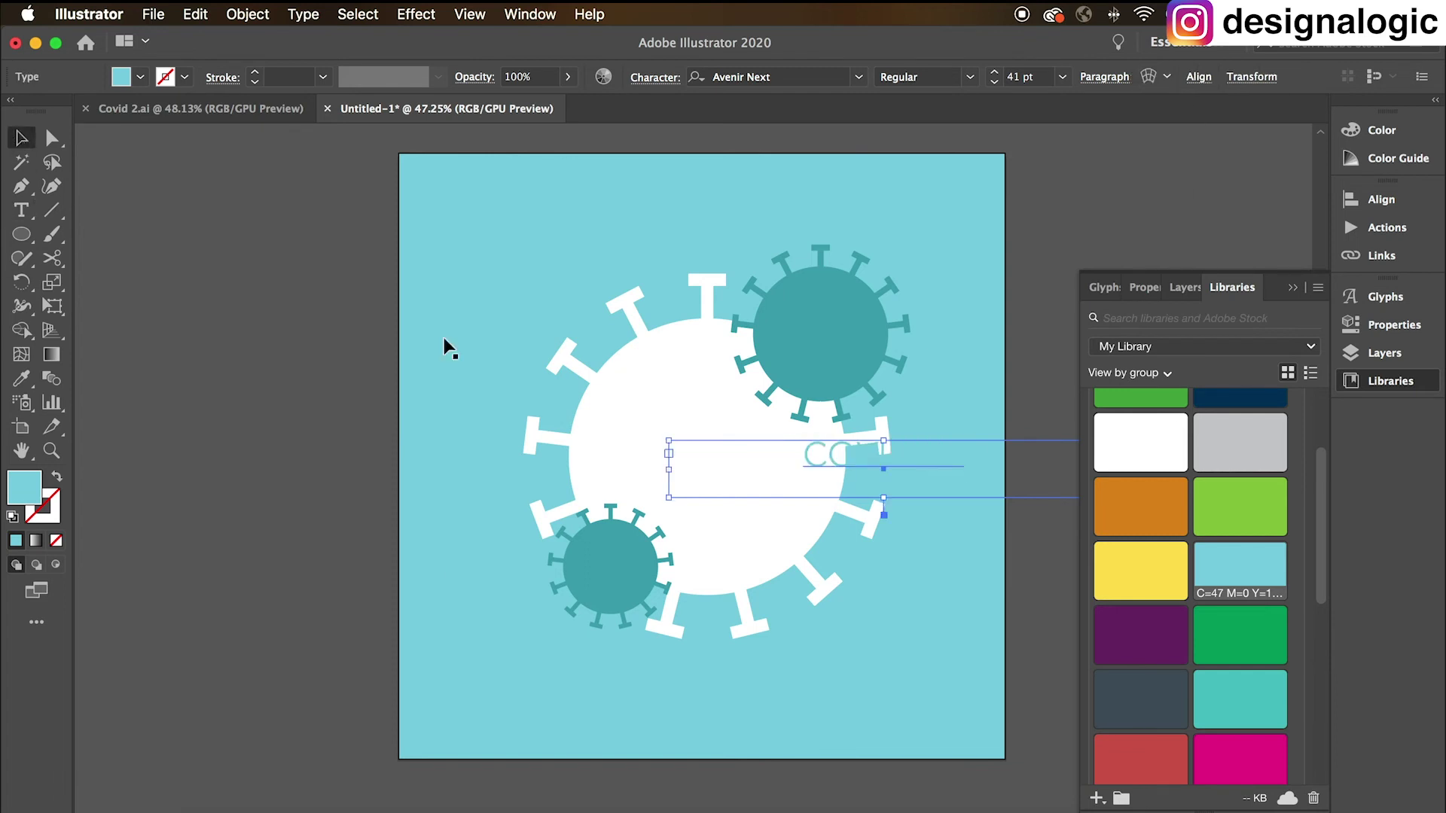
{"action": "left_click", "coordinate": [684, 474]}
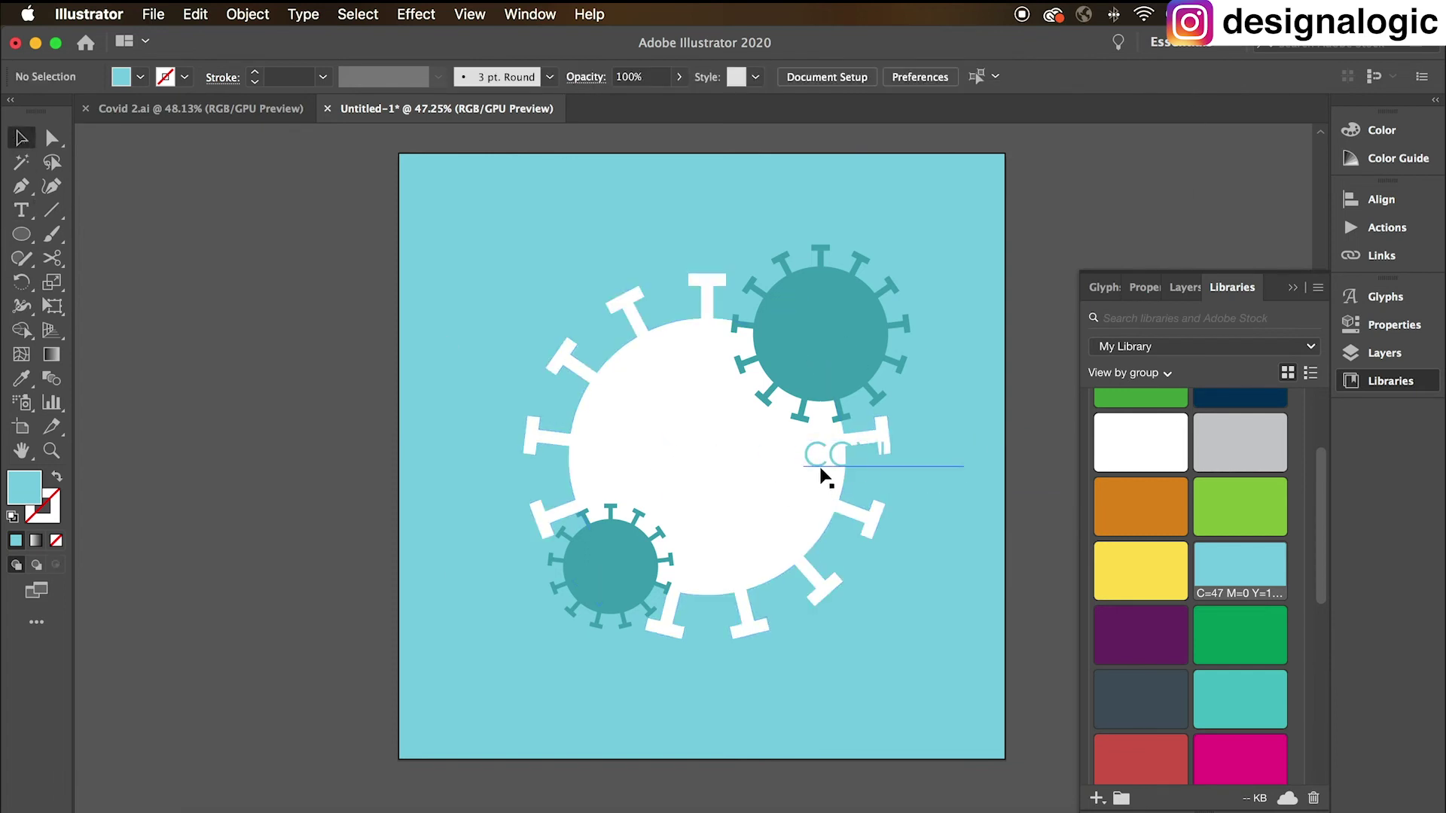
Step: Move COVID-19 to the circle's centre, narrow its text box and nudge it slightly down
{"action": "left_click_drag", "start_coordinate": [821, 475], "coordinate": [718, 462]}
{"action": "left_click_drag", "start_coordinate": [997, 469], "coordinate": [846, 465]}
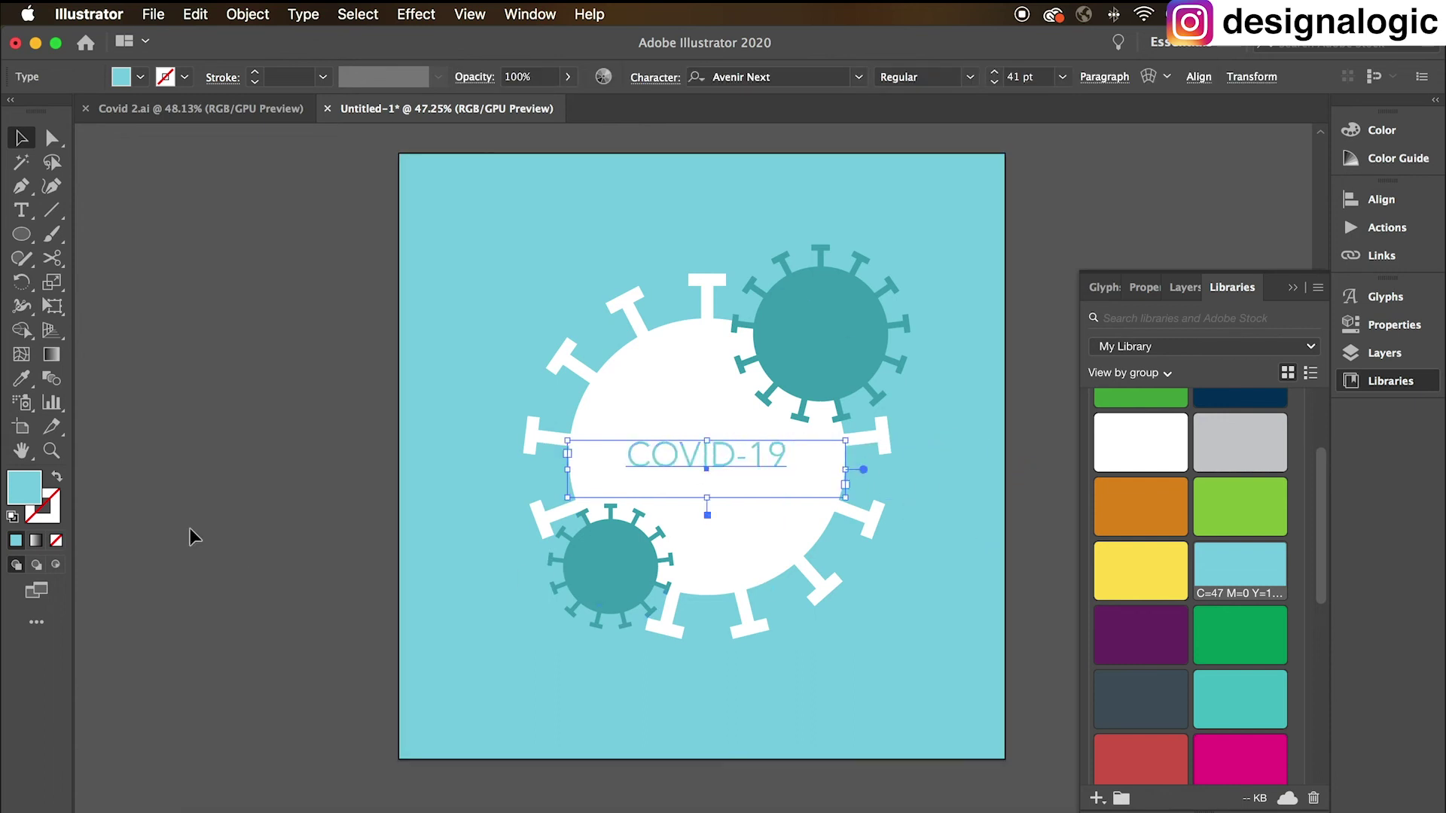
{"action": "key", "text": "Down"}
{"action": "key", "text": "Down"}
{"action": "key", "text": "Down"}
{"action": "key", "text": "Down"}
{"action": "key", "text": "Down"}
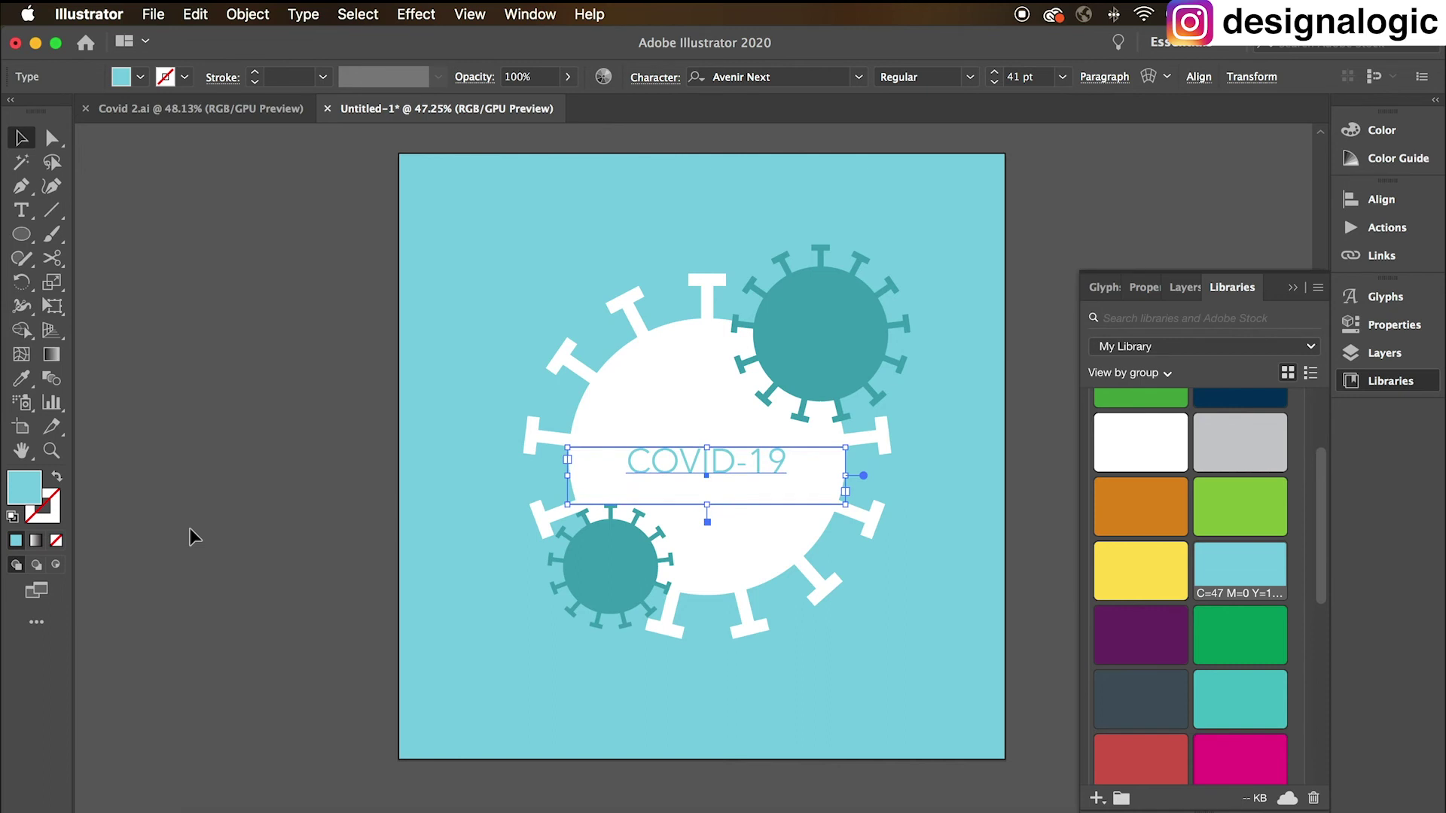
{"action": "left_click", "coordinate": [228, 508]}
{"action": "key", "text": "ctrl+z"}
{"action": "left_click", "coordinate": [227, 508]}
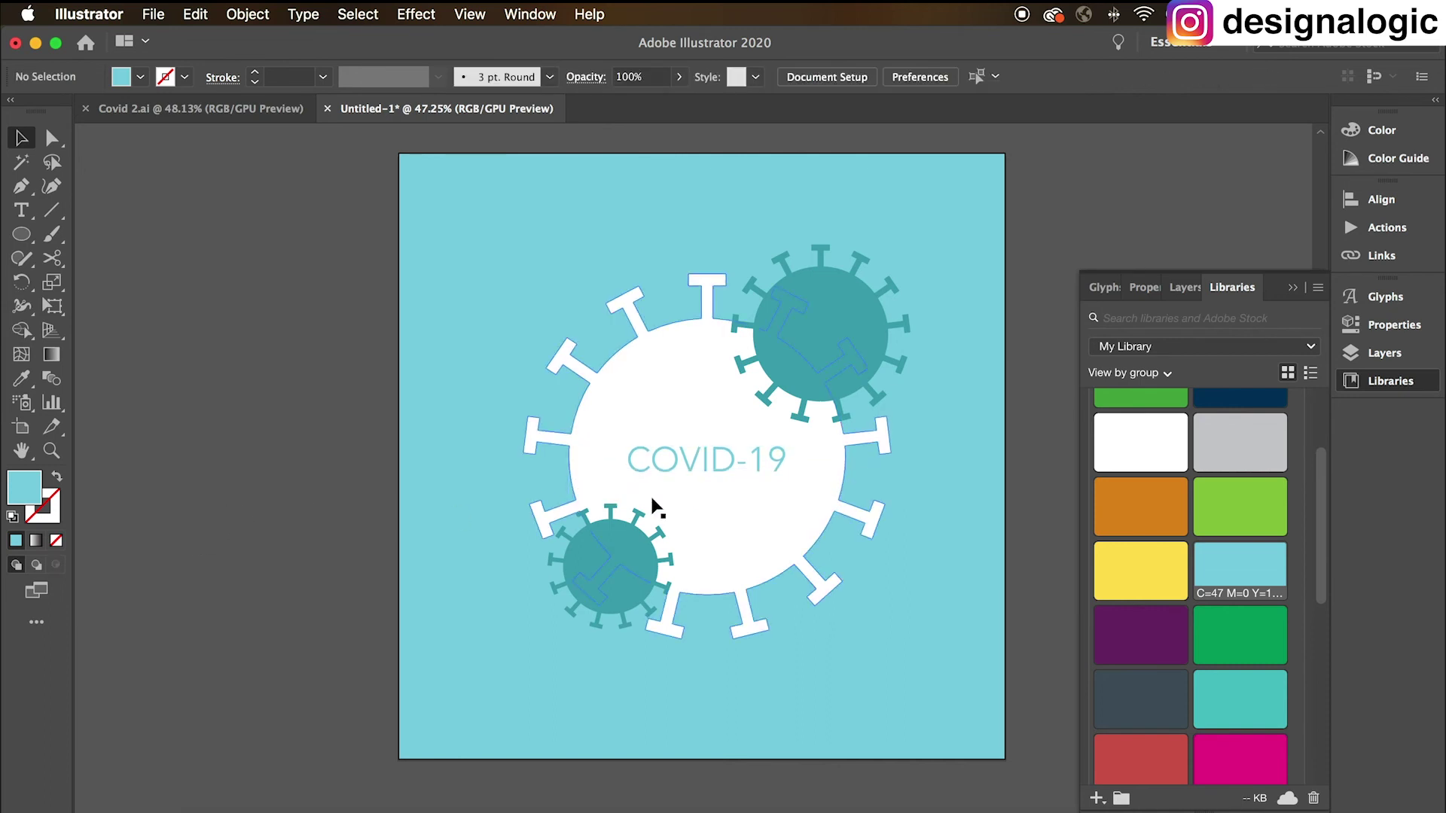
{"action": "left_click", "coordinate": [684, 467]}
{"action": "double_click", "coordinate": [682, 464]}
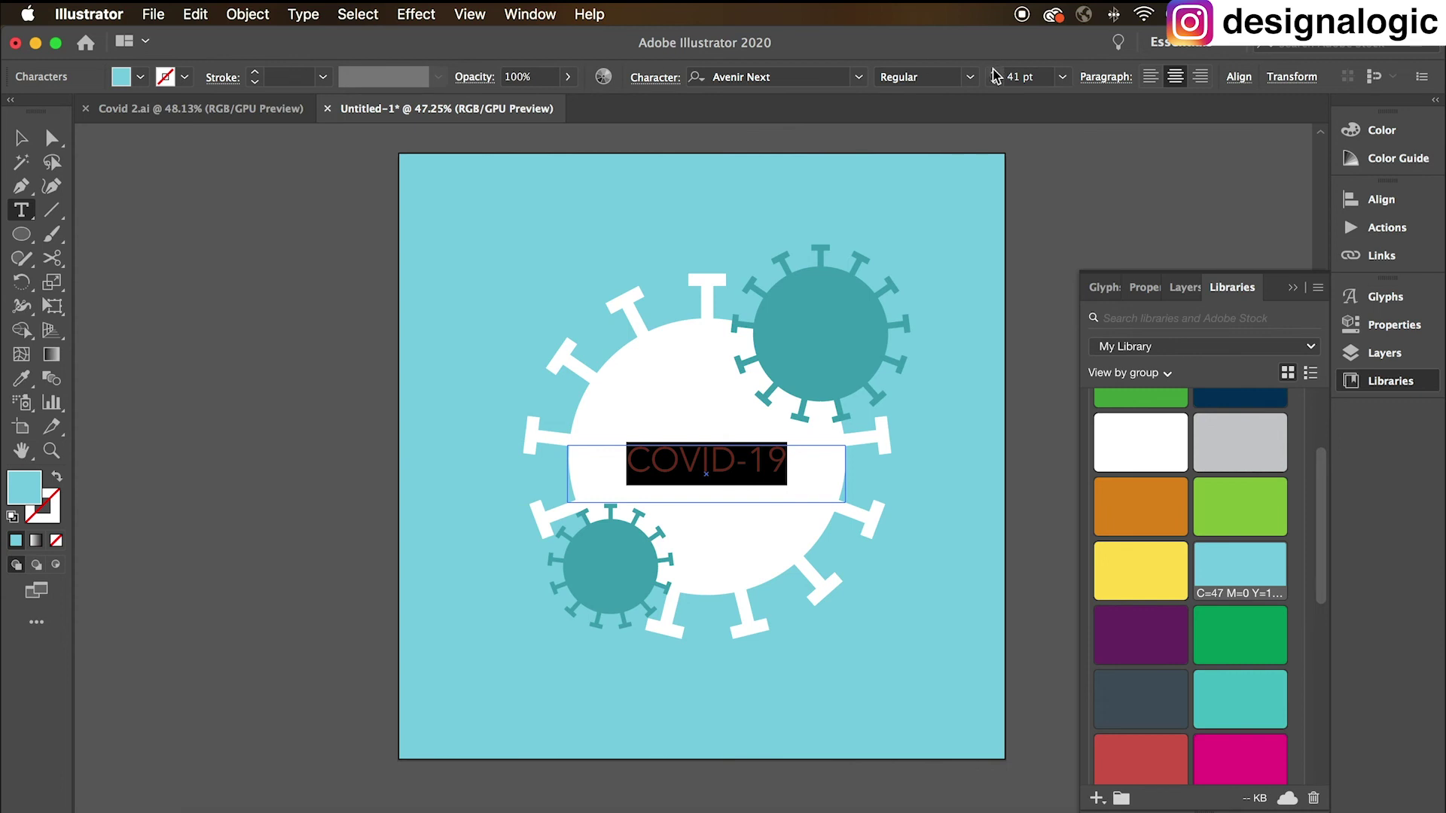
{"action": "left_click", "coordinate": [21, 138]}
{"action": "left_click", "coordinate": [137, 269]}
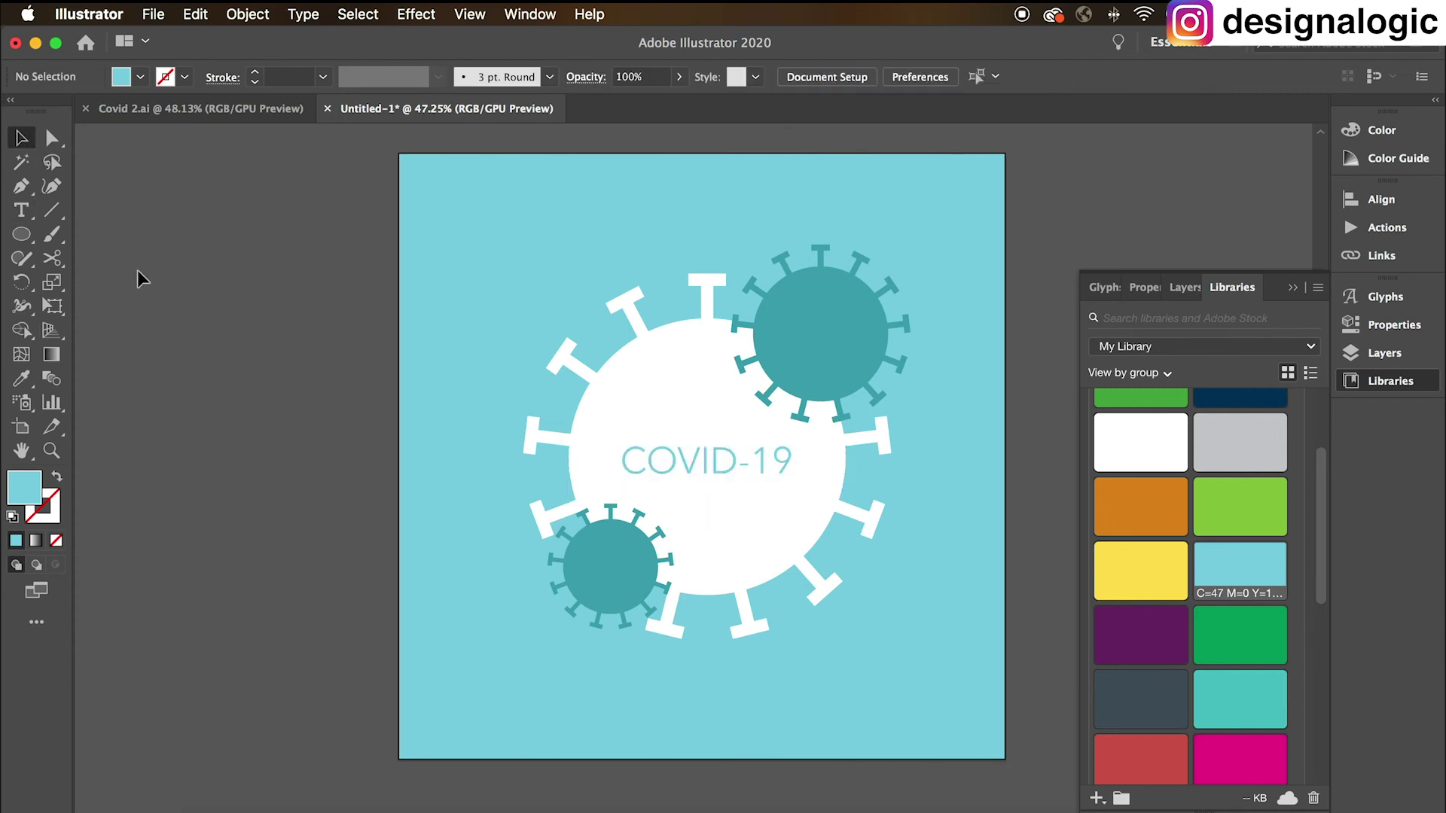
{"action": "scroll", "coordinate": [137, 270], "scroll_direction": "down", "scroll_amount": 1}
{"action": "scroll", "coordinate": [137, 269], "scroll_direction": "down", "scroll_amount": 2, "text": "alt"}
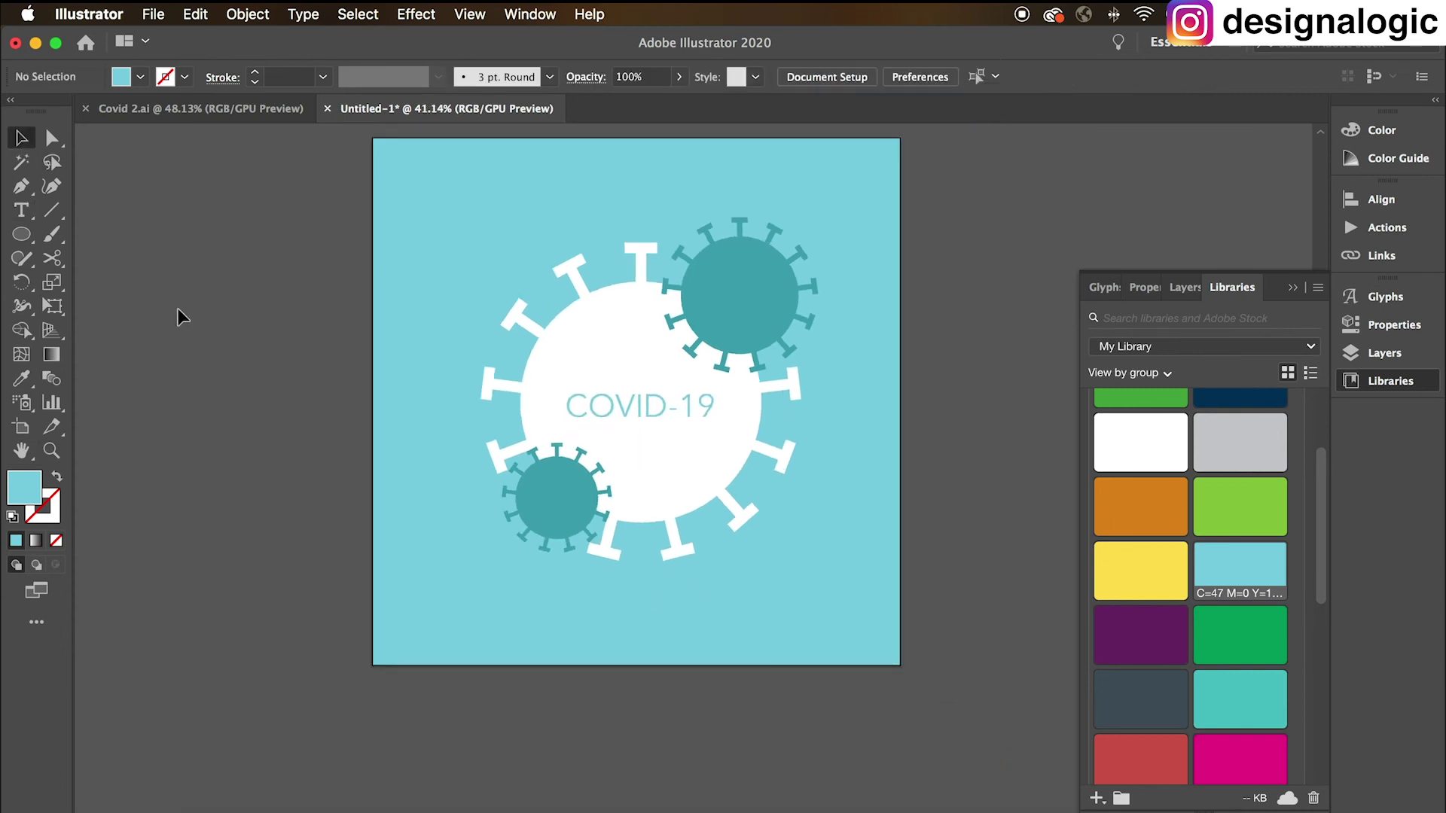
Step: Shift all three viruses and the COVID-19 text, excluding the background square, slightly left and down
{"action": "key", "text": "super+a"}
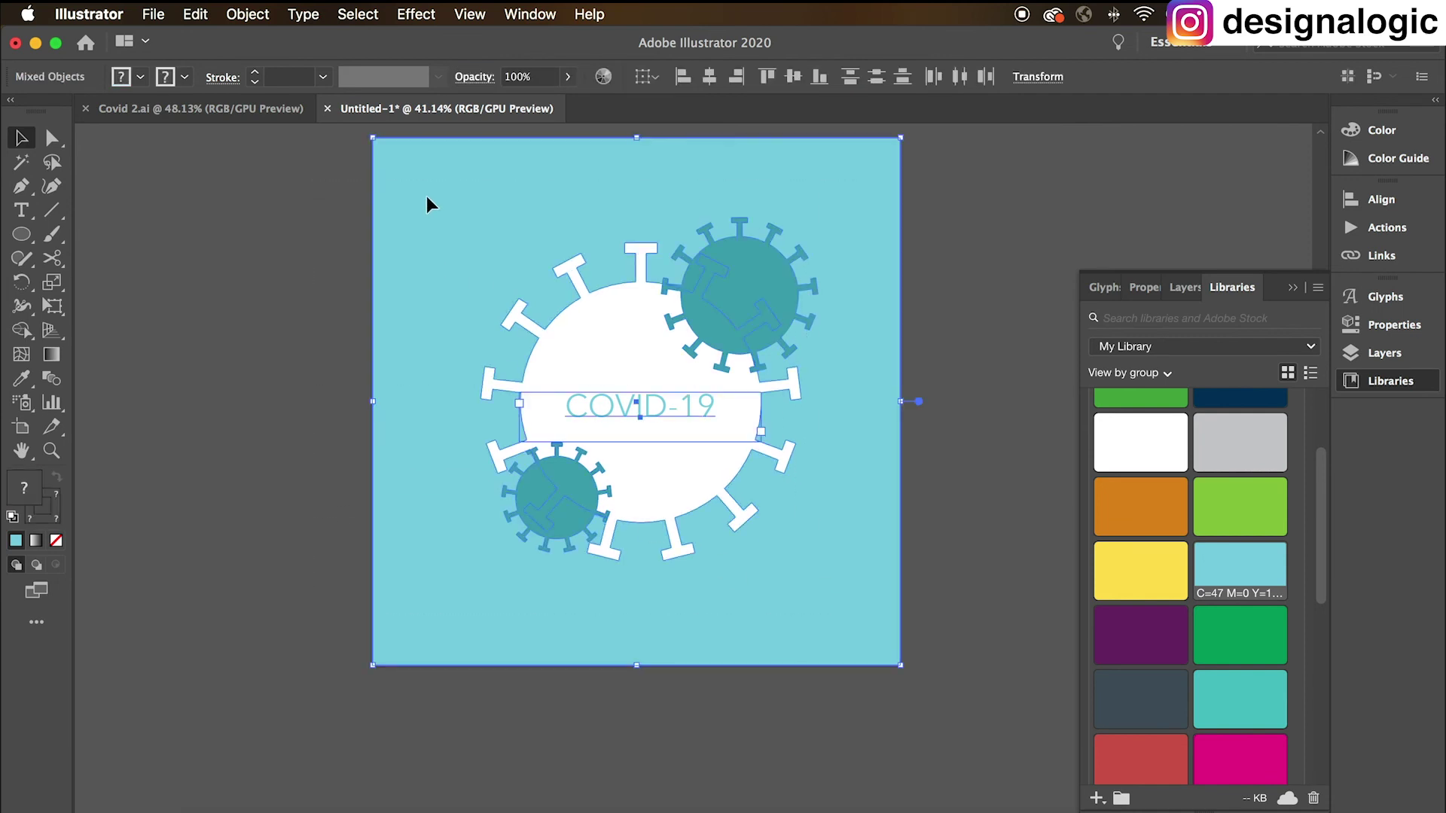
{"action": "left_click", "coordinate": [427, 196], "text": "shift"}
{"action": "left_click_drag", "start_coordinate": [645, 363], "coordinate": [641, 366]}
{"action": "left_click", "coordinate": [253, 474]}
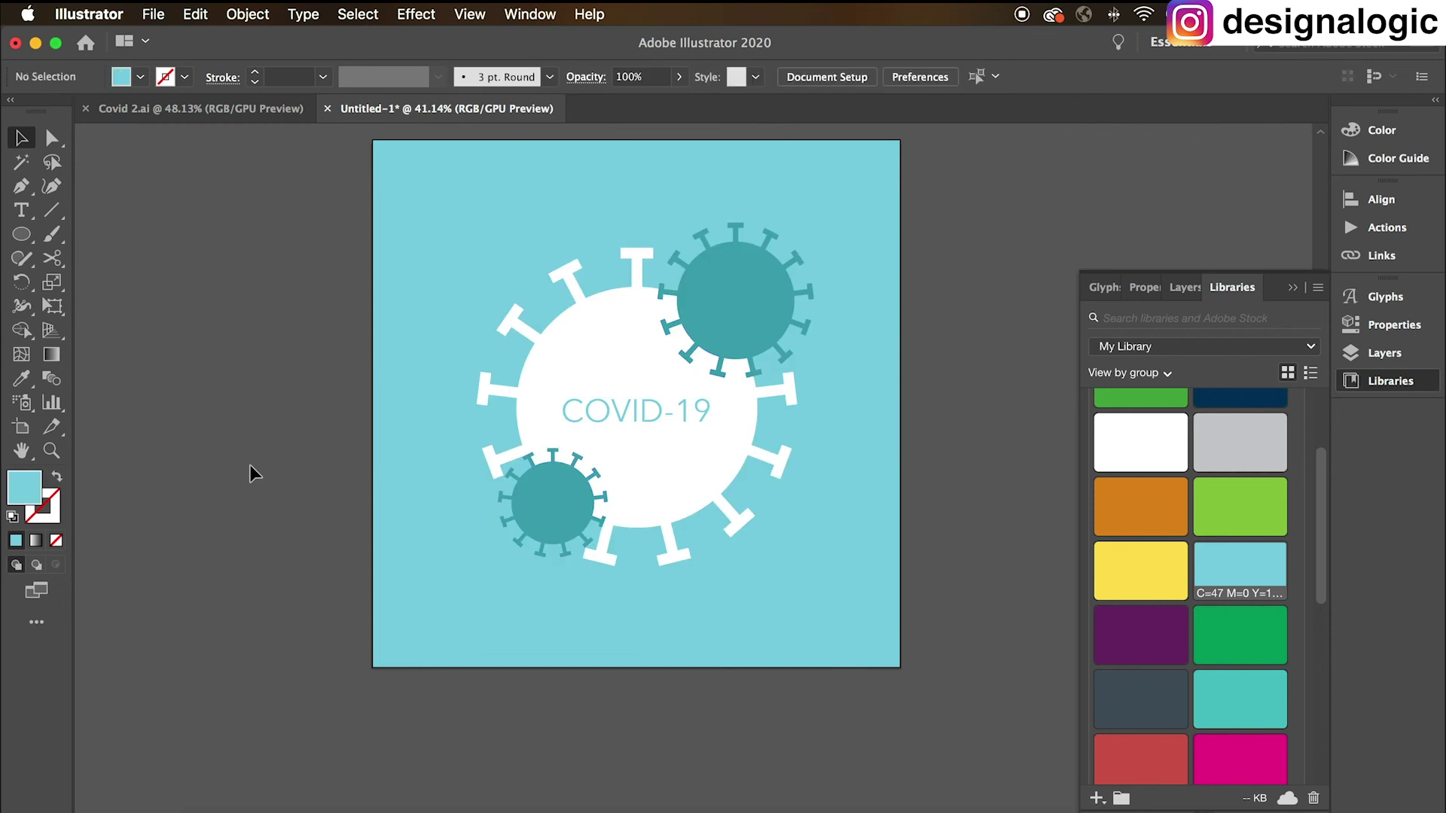
{"action": "key", "text": "z"}
{"action": "left_click", "coordinate": [292, 438]}
{"action": "key", "text": "v"}
{"action": "scroll", "coordinate": [291, 437], "scroll_direction": "right", "scroll_amount": 3}
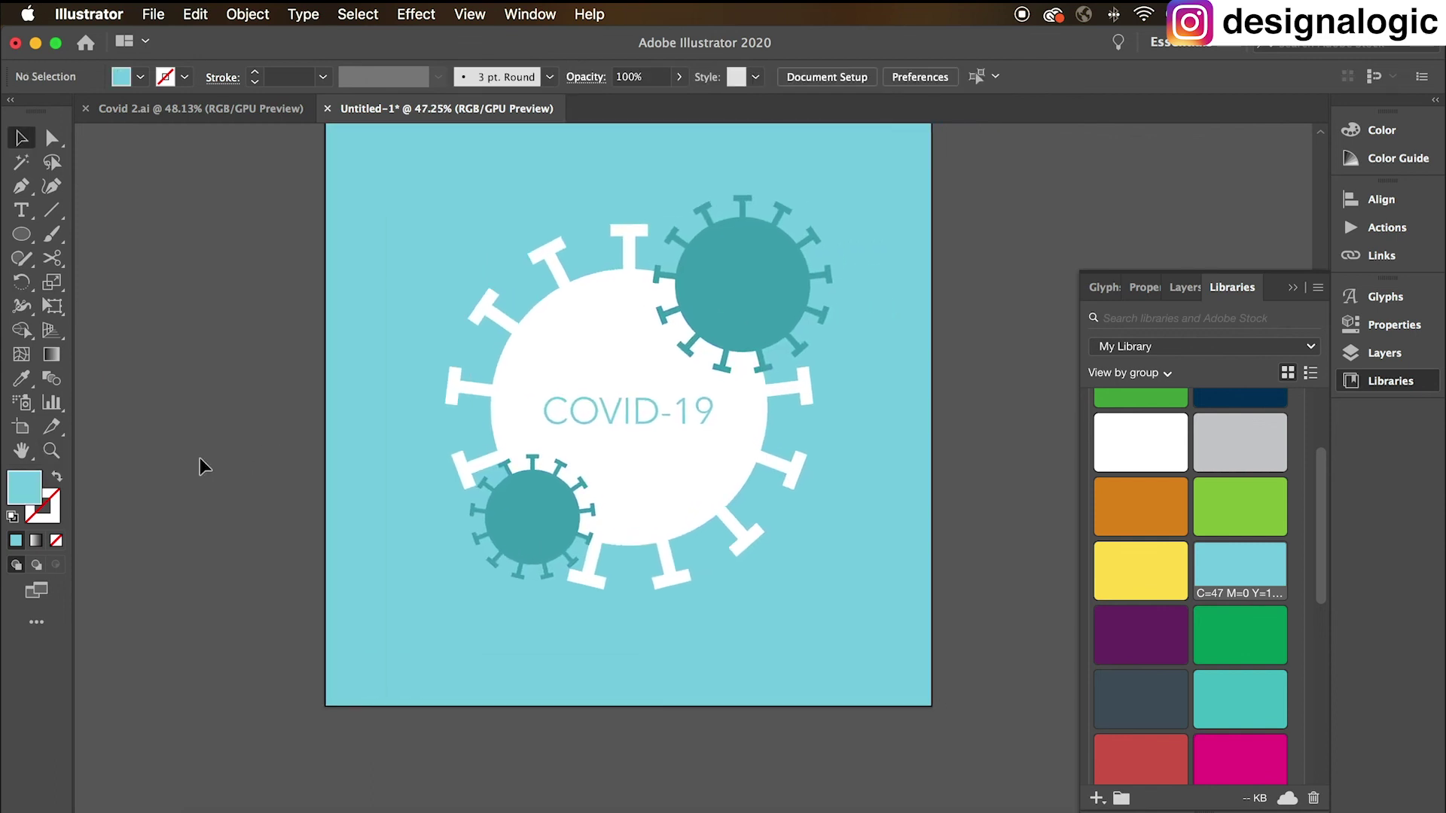
{"action": "left_click", "coordinate": [252, 111]}
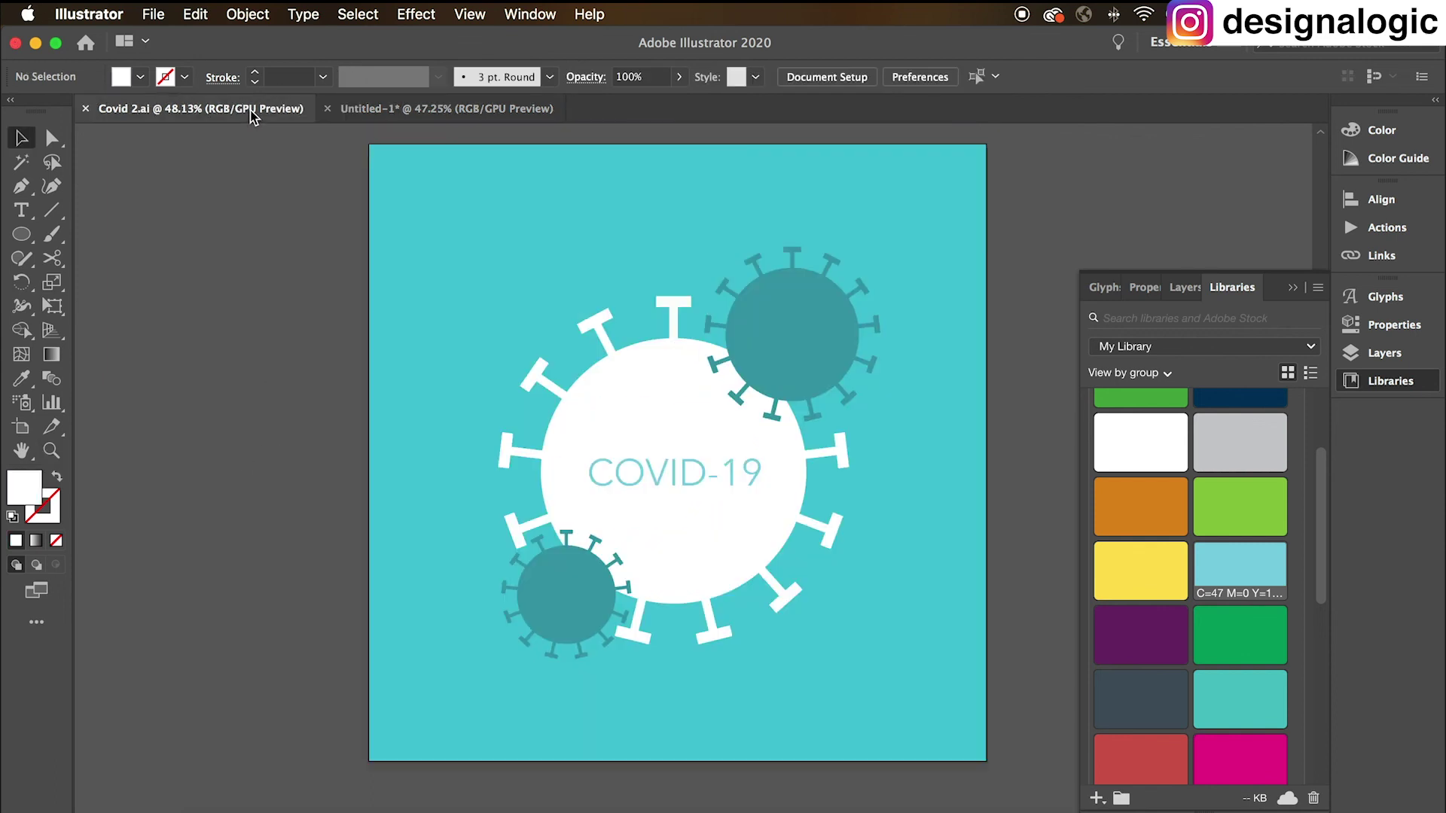
{"action": "left_click", "coordinate": [467, 112]}
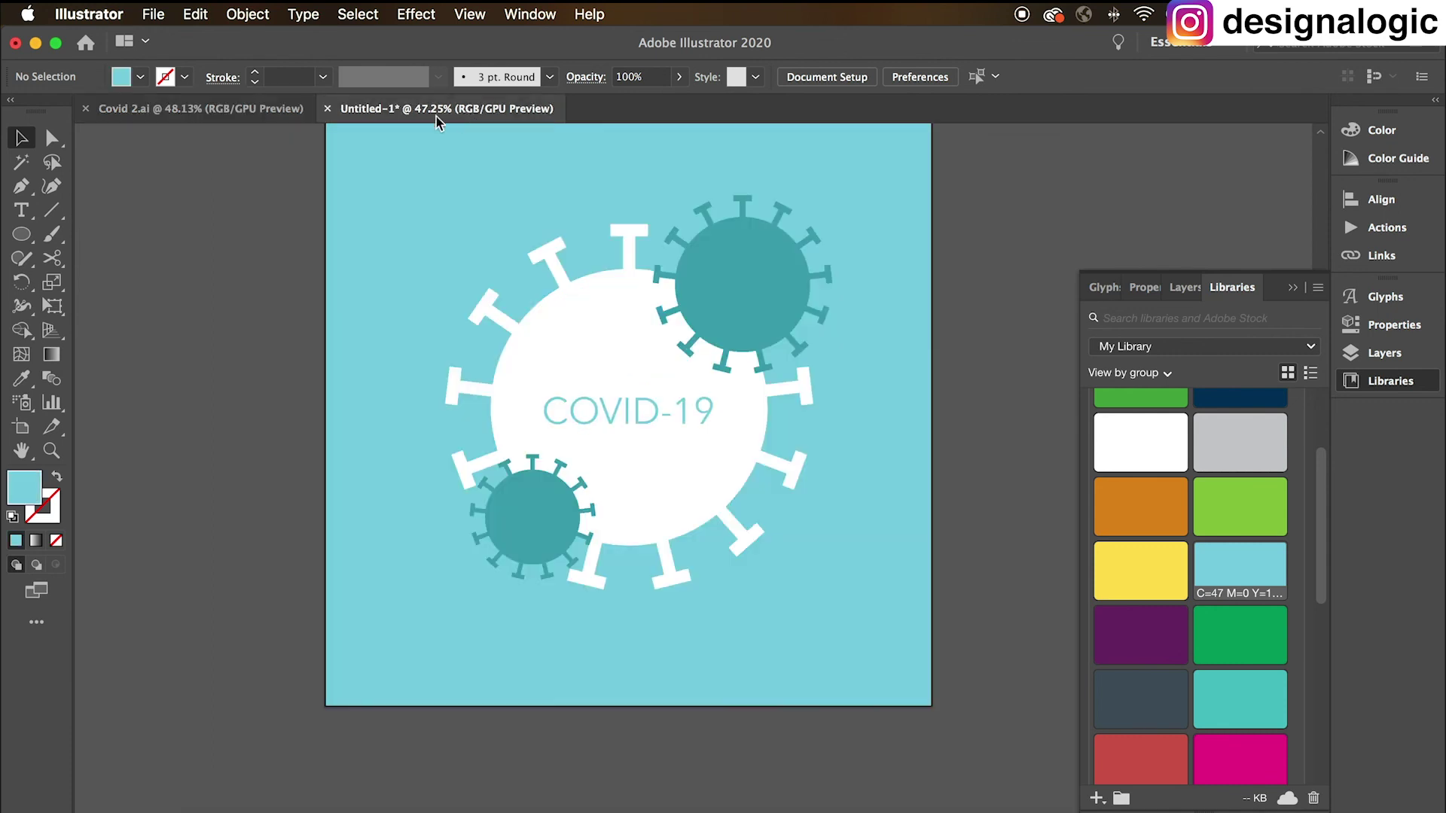
{"action": "left_click", "coordinate": [229, 116]}
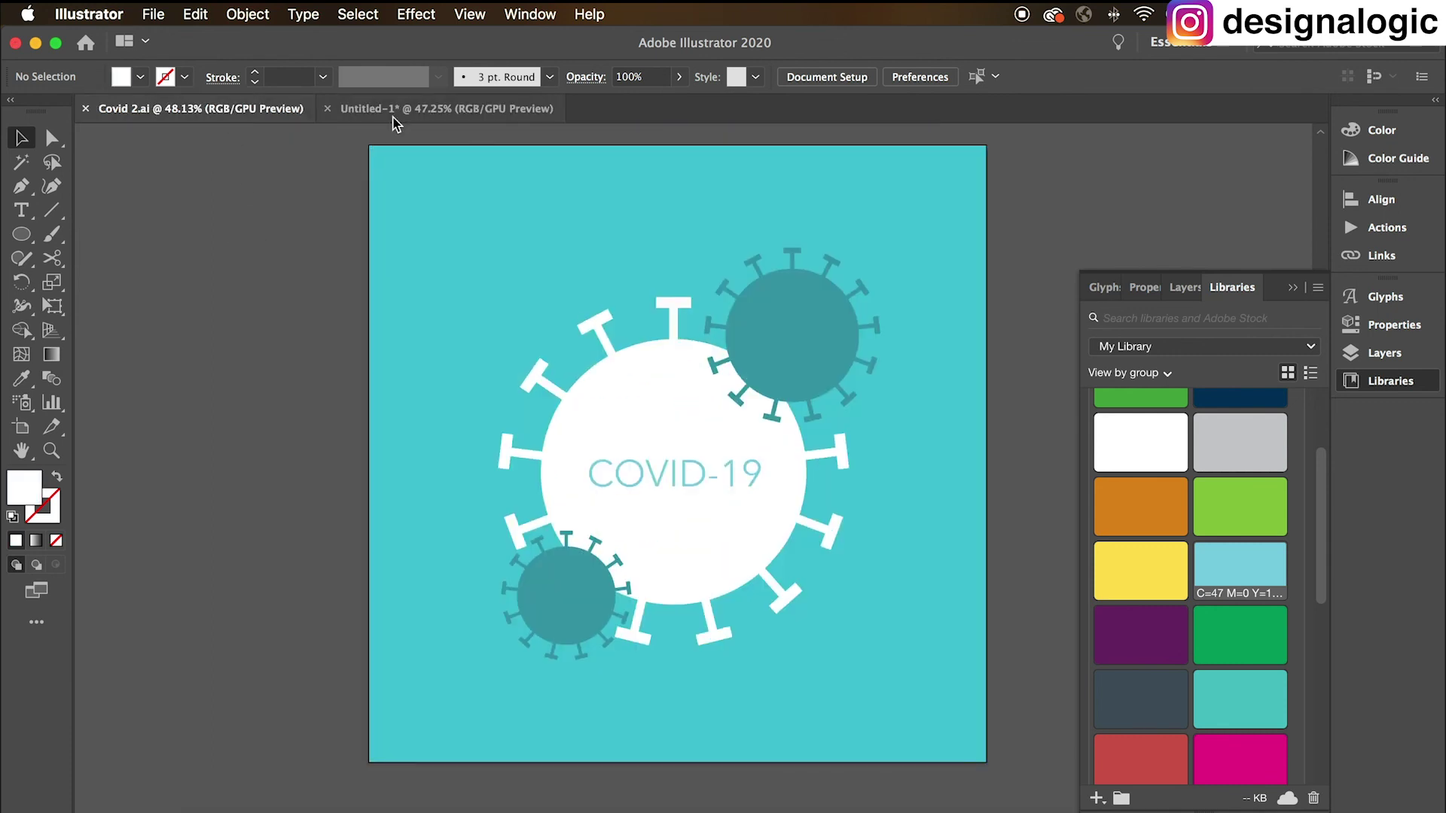
{"action": "left_click", "coordinate": [410, 109]}
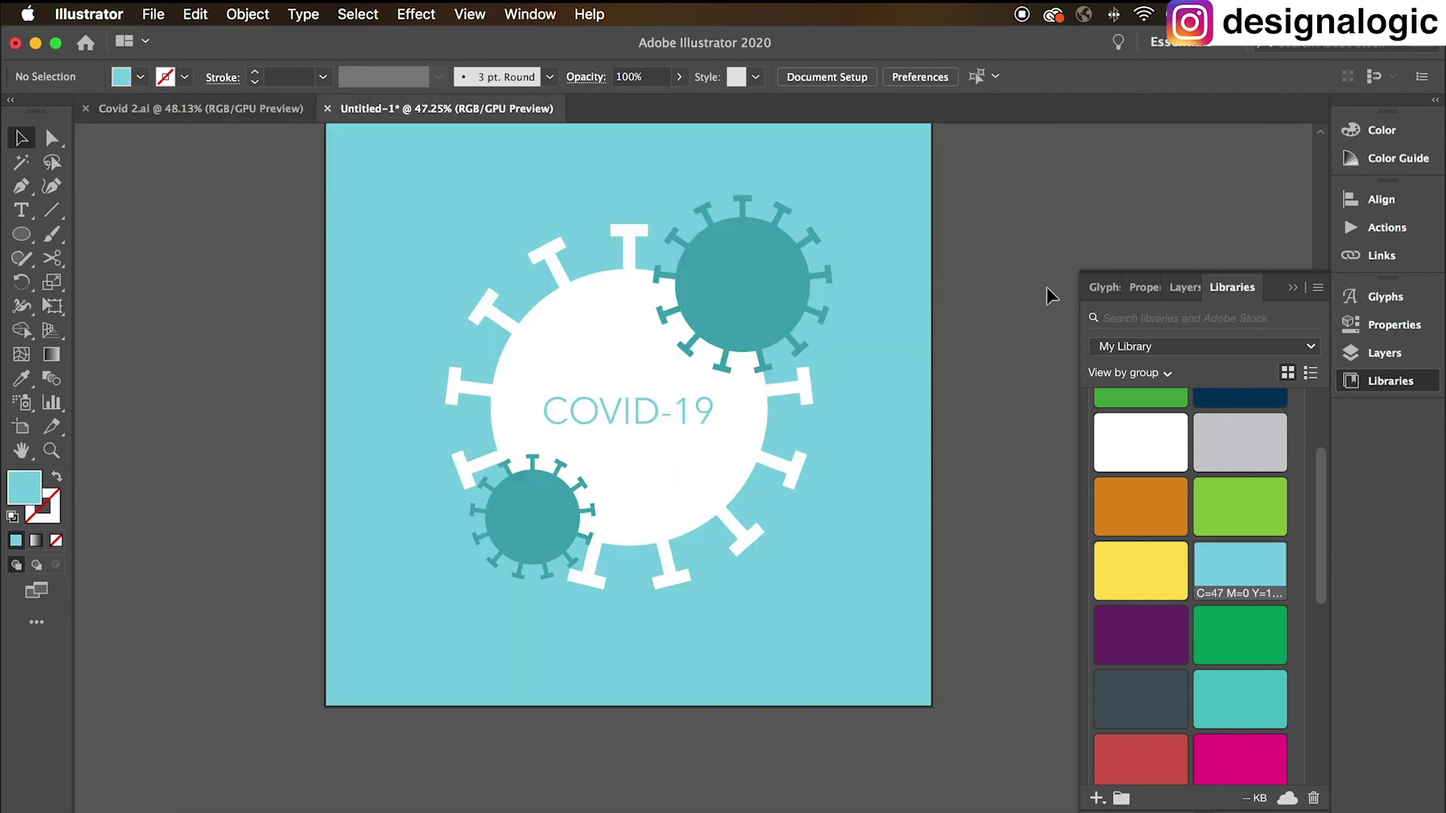
{"action": "scroll", "coordinate": [982, 314], "scroll_direction": "down", "scroll_amount": 1}
{"action": "scroll", "coordinate": [983, 314], "scroll_direction": "up", "scroll_amount": 1}
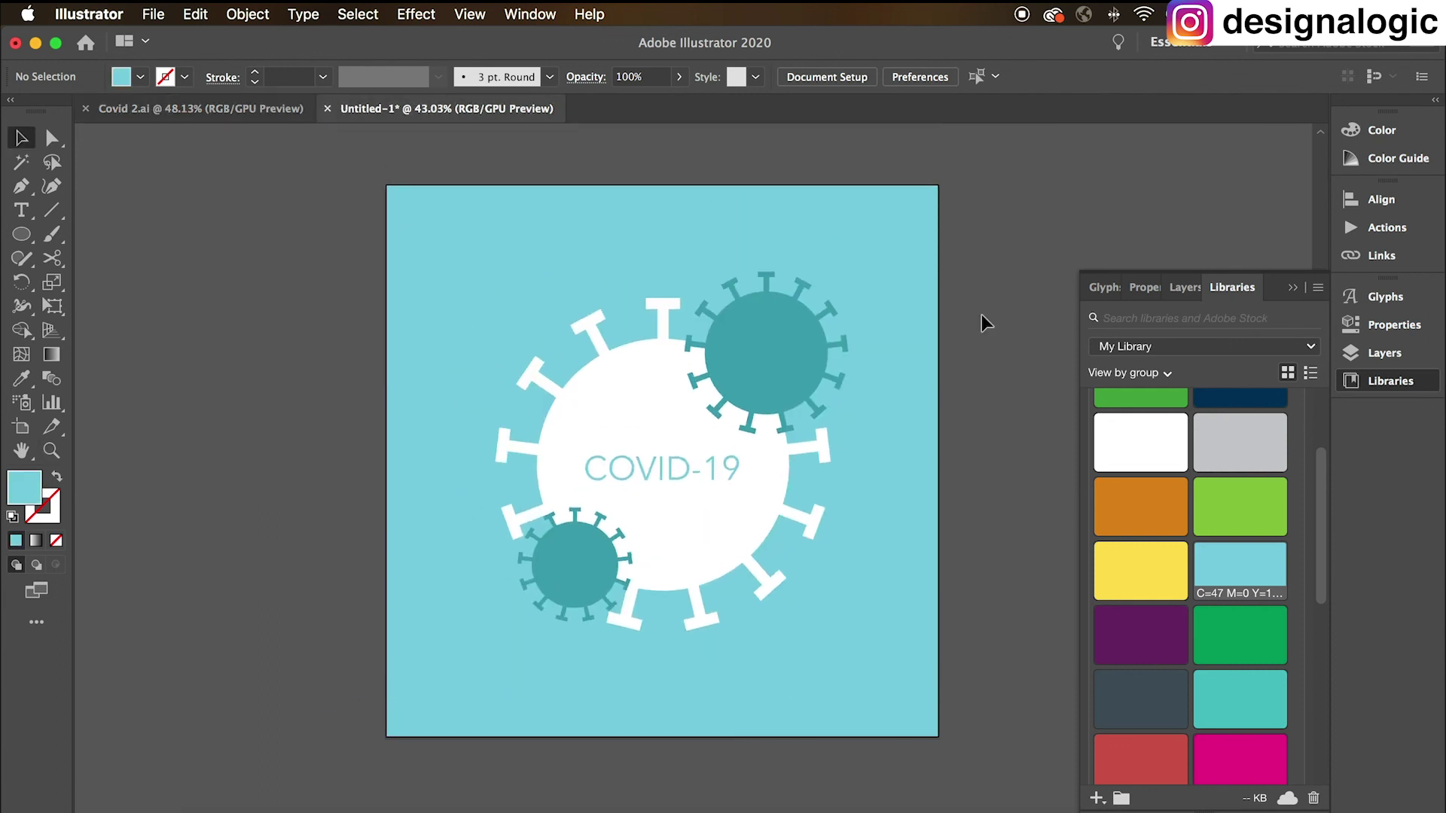
{"action": "scroll", "coordinate": [983, 314], "scroll_direction": "right", "scroll_amount": 1}
Step: Collapse the Libraries panel in the right dock
{"action": "left_click", "coordinate": [1221, 291]}
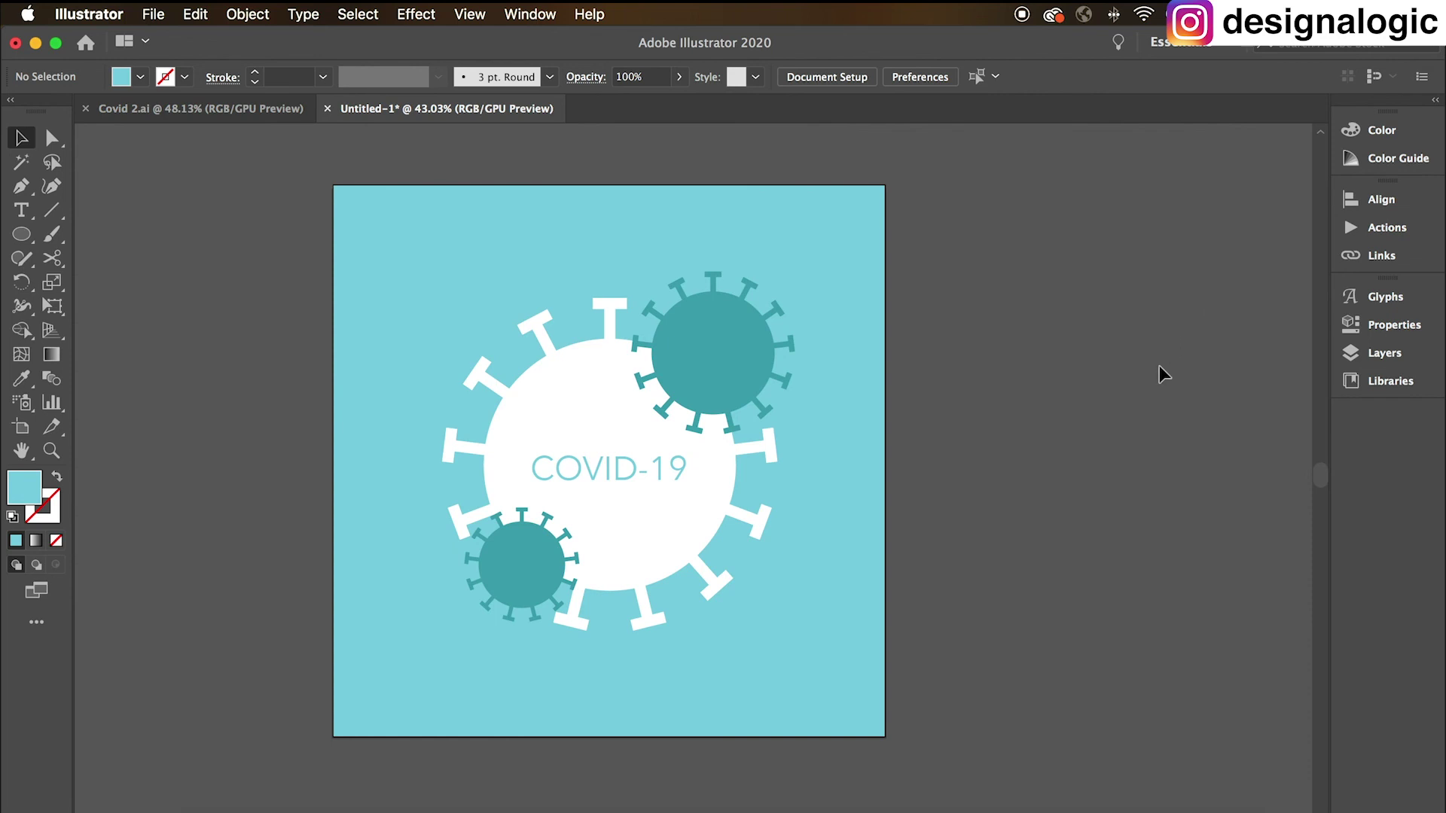